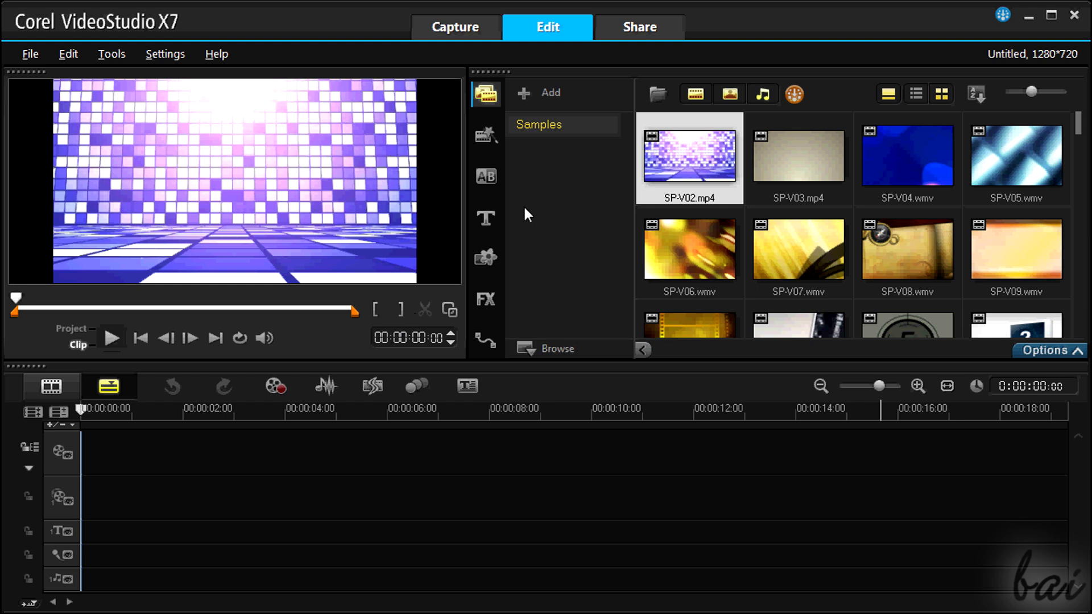
Look through the Capture and Share workspaces, then return to the Edit workspace
click(462, 27)
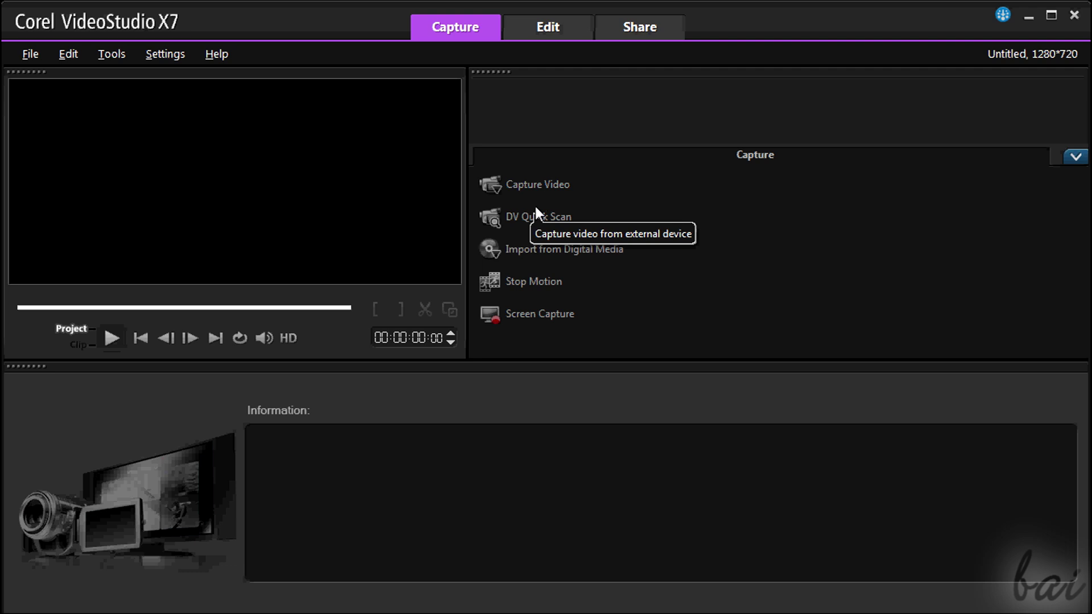
click(559, 28)
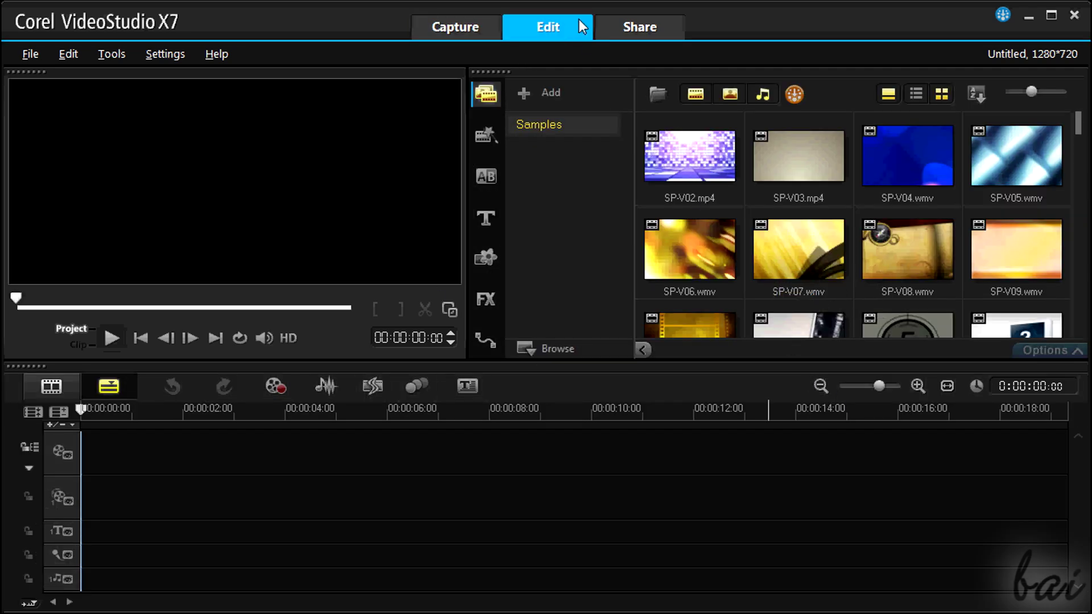
click(636, 29)
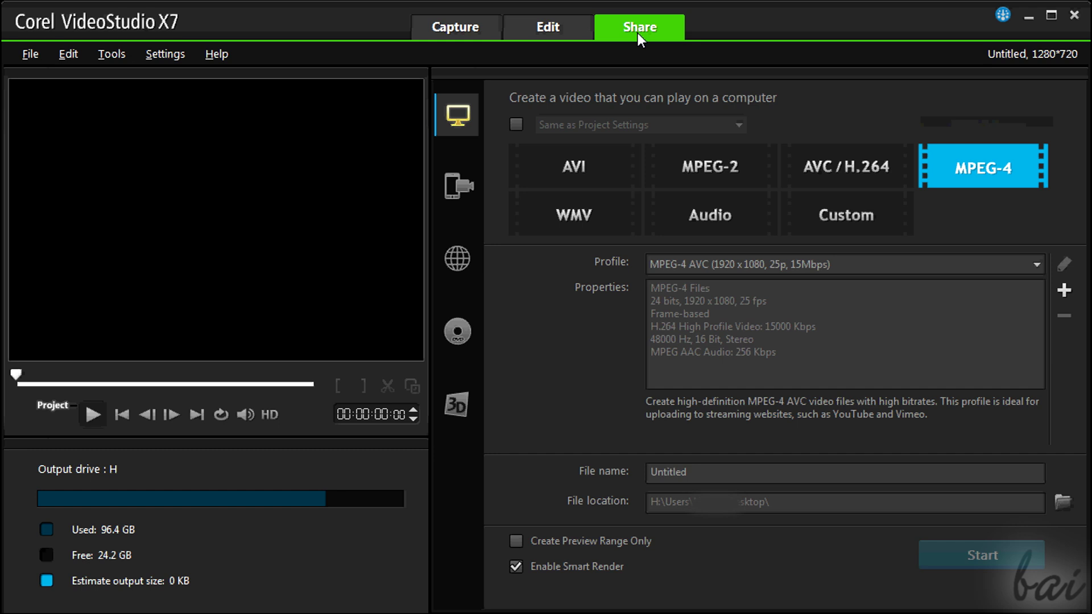
click(545, 32)
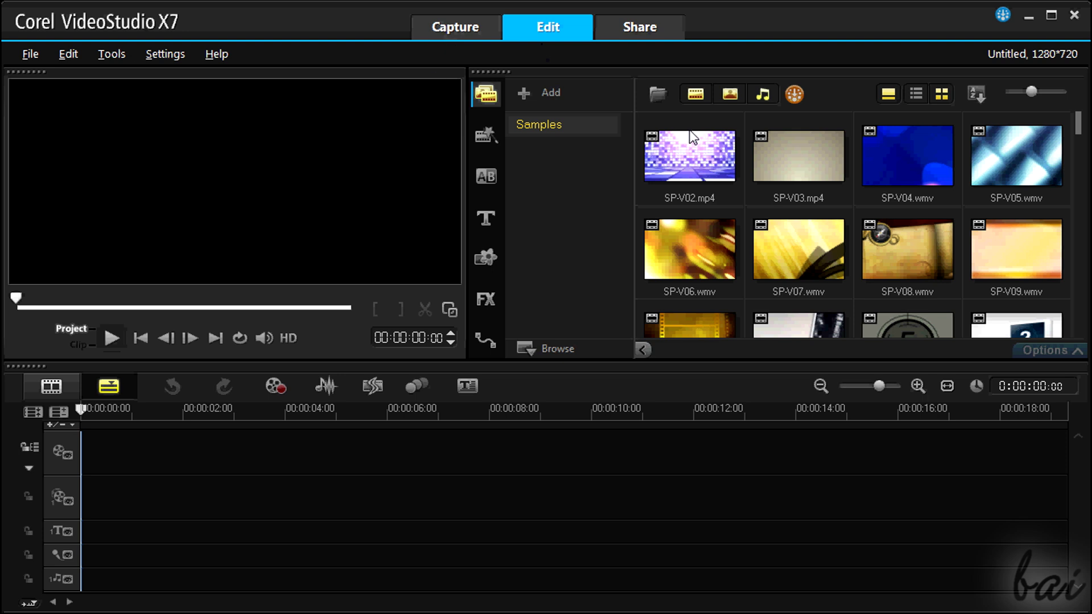
Put SP-V02.mp4 on the overlay track just after 5 seconds and preview the project
click(669, 147)
drag(693, 176, 363, 505)
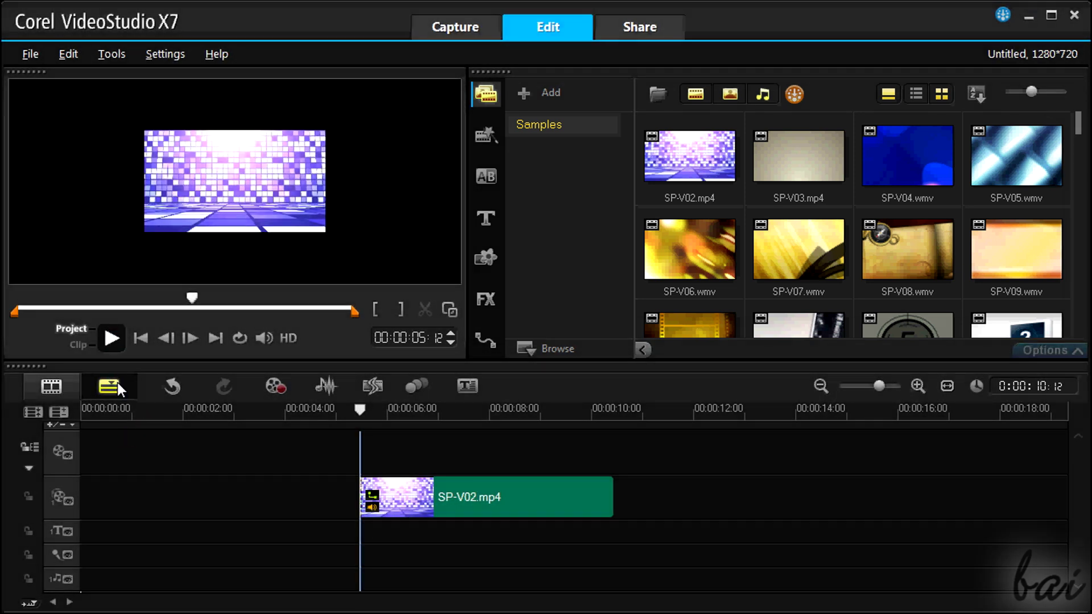
click(123, 348)
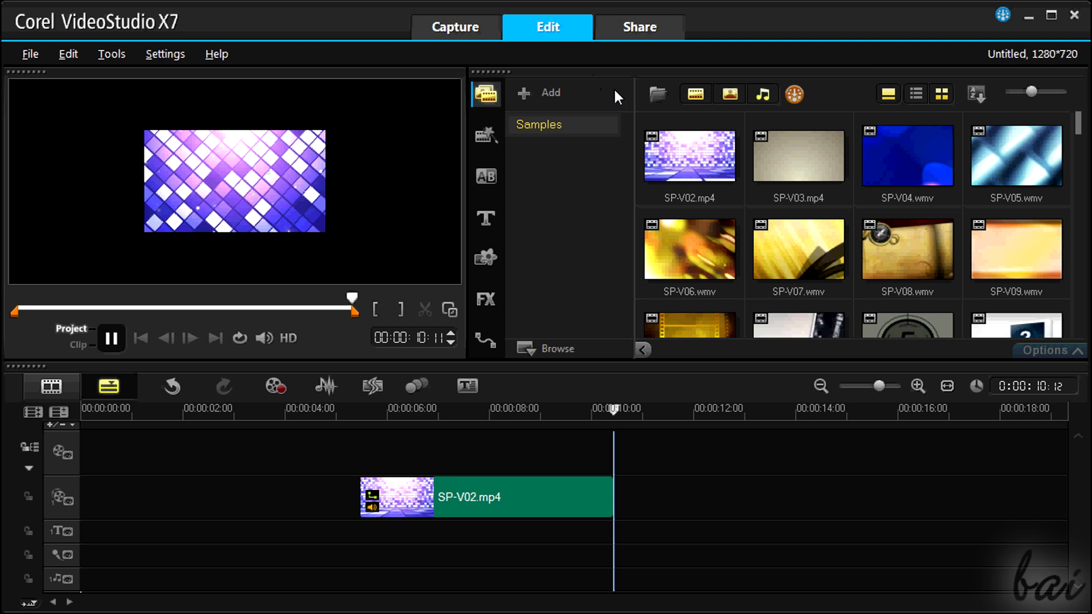
click(488, 134)
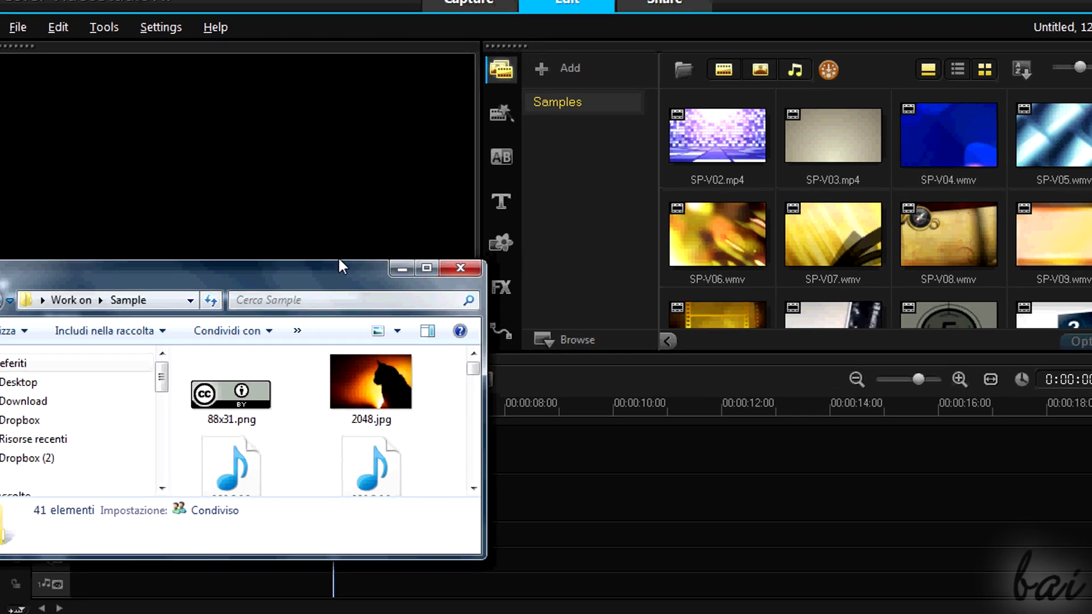
Drop the 2048.jpg cat image from the file browser onto the overlay track
drag(338, 264, 397, 97)
click(463, 230)
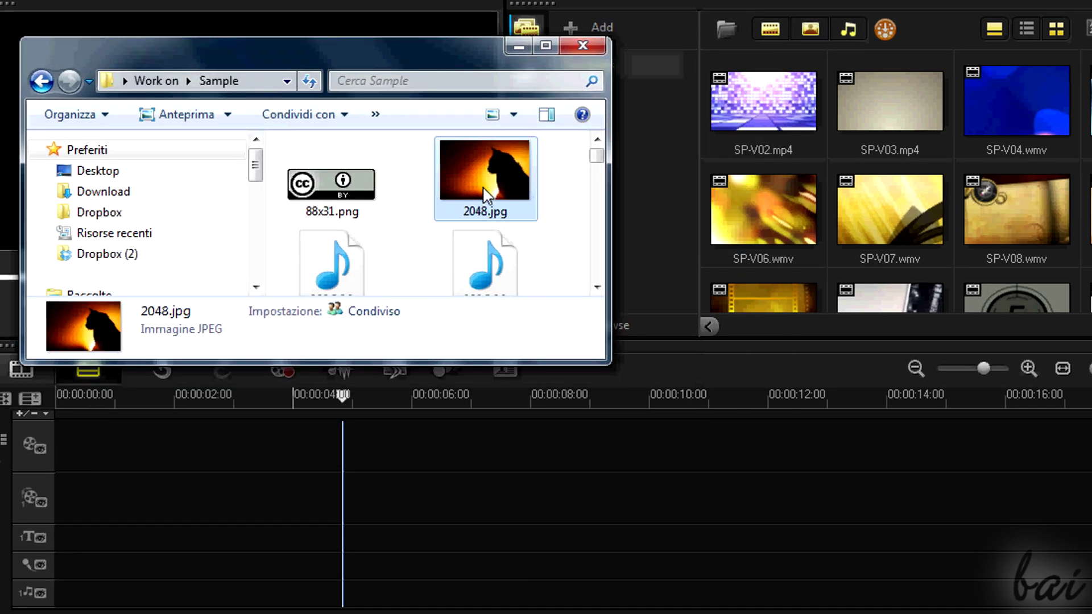
drag(496, 187, 357, 496)
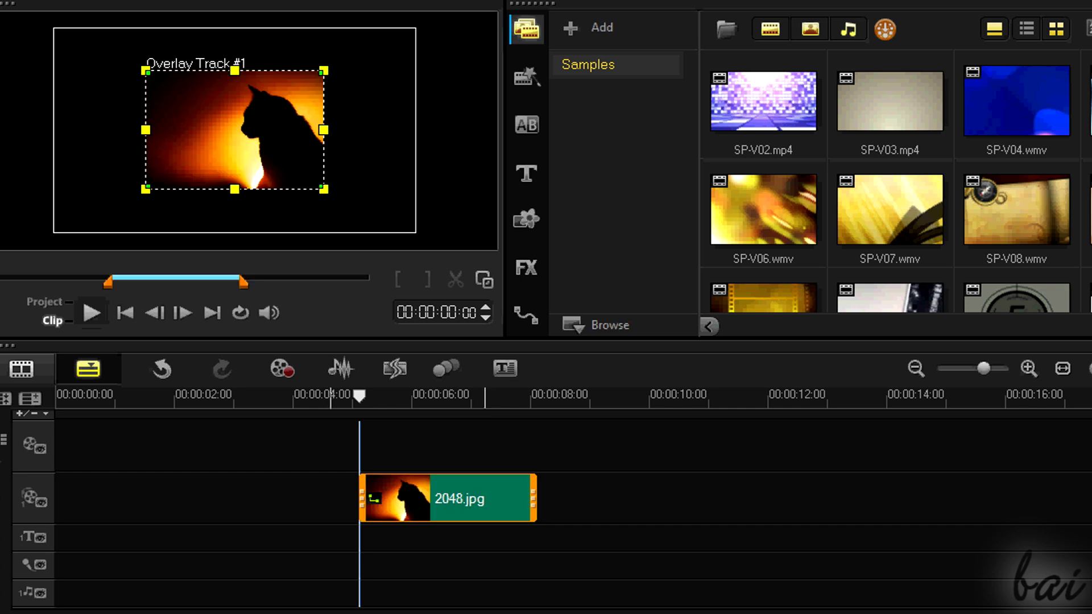
Add drum_loop3.wav from the file browser to the voice track
key(alt+Tab)
drag(596, 154, 598, 211)
click(350, 184)
drag(329, 199, 533, 414)
drag(561, 514, 569, 565)
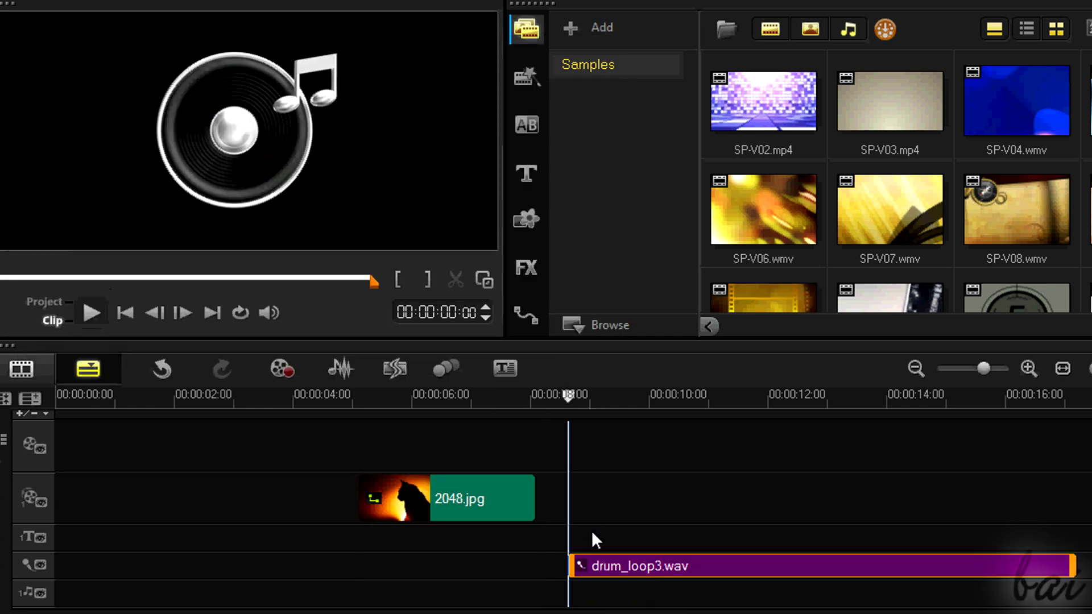
Place free-loops_Woods_Steadicam_1.mp4 on the overlay track after the cat image
key(alt+Tab)
scroll(352, 210, down, 3)
click(336, 211)
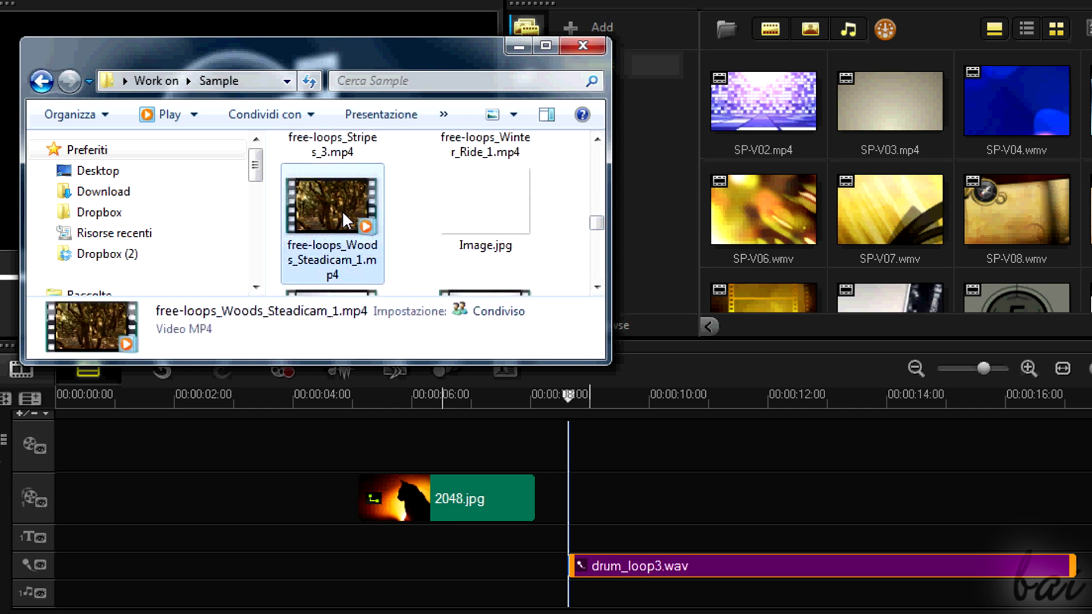
drag(336, 206, 495, 301)
drag(528, 393, 617, 488)
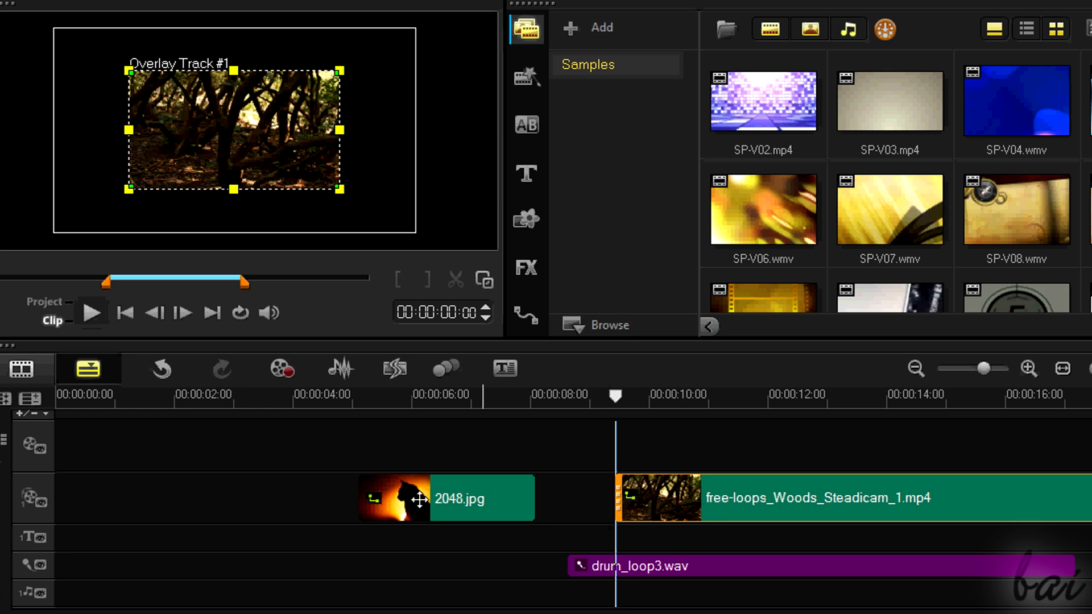
click(690, 407)
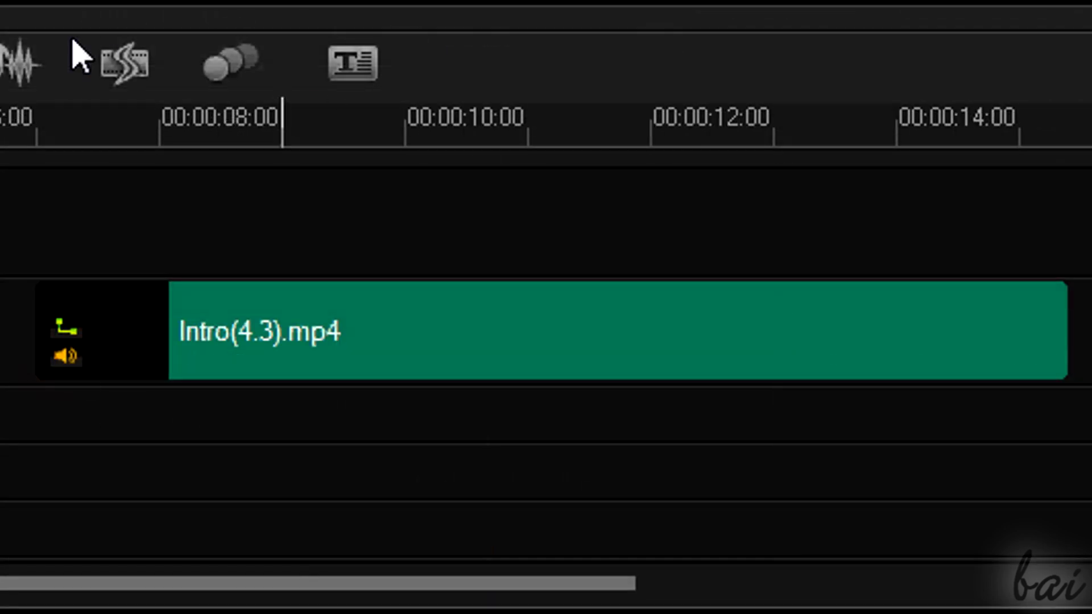
click(22, 117)
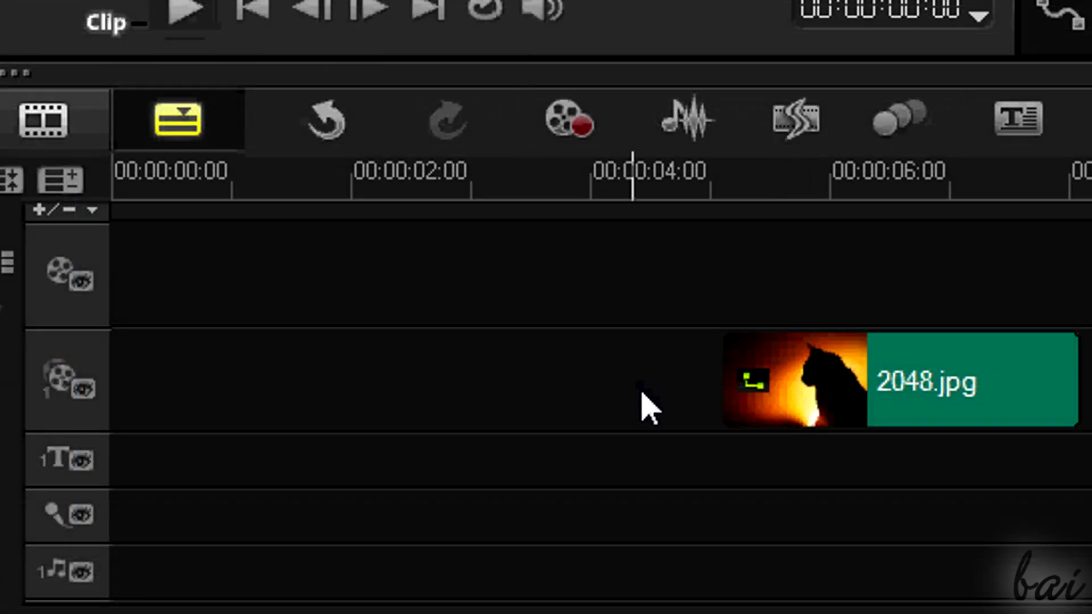
click(740, 199)
drag(739, 199, 759, 176)
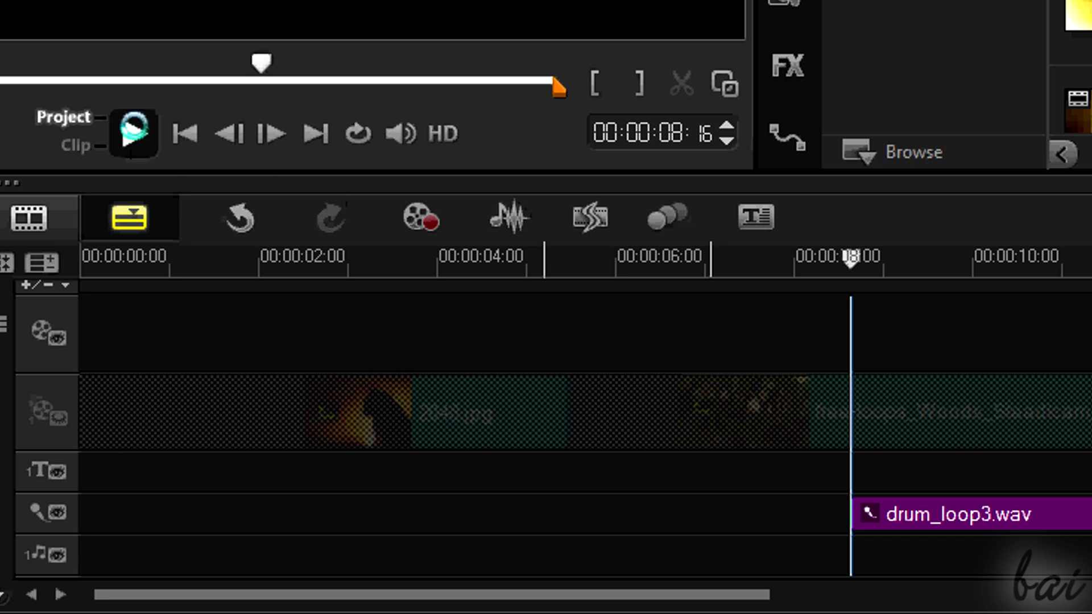
click(135, 133)
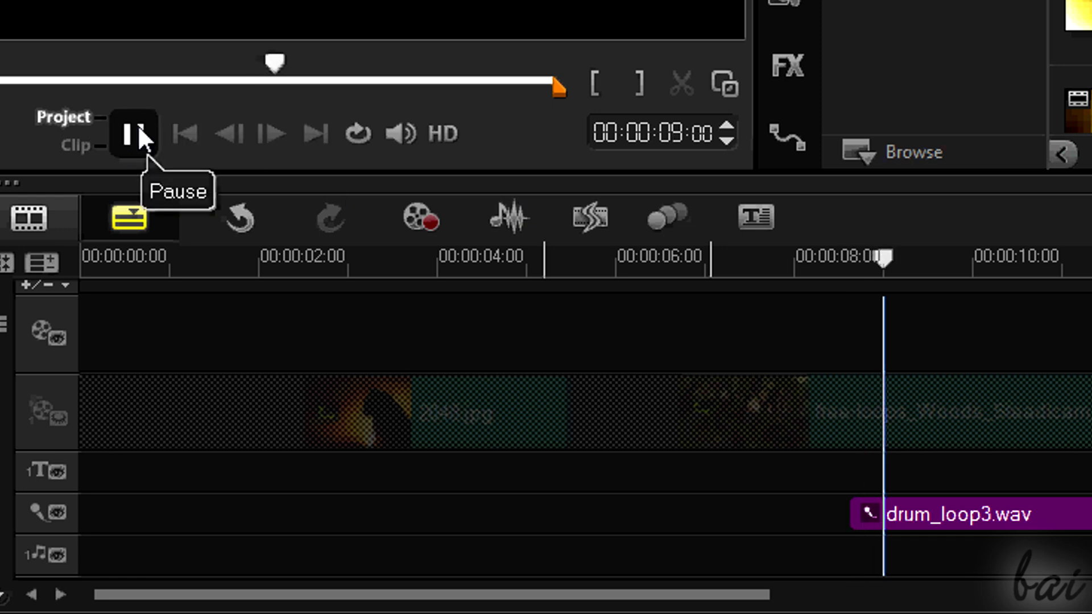
click(145, 153)
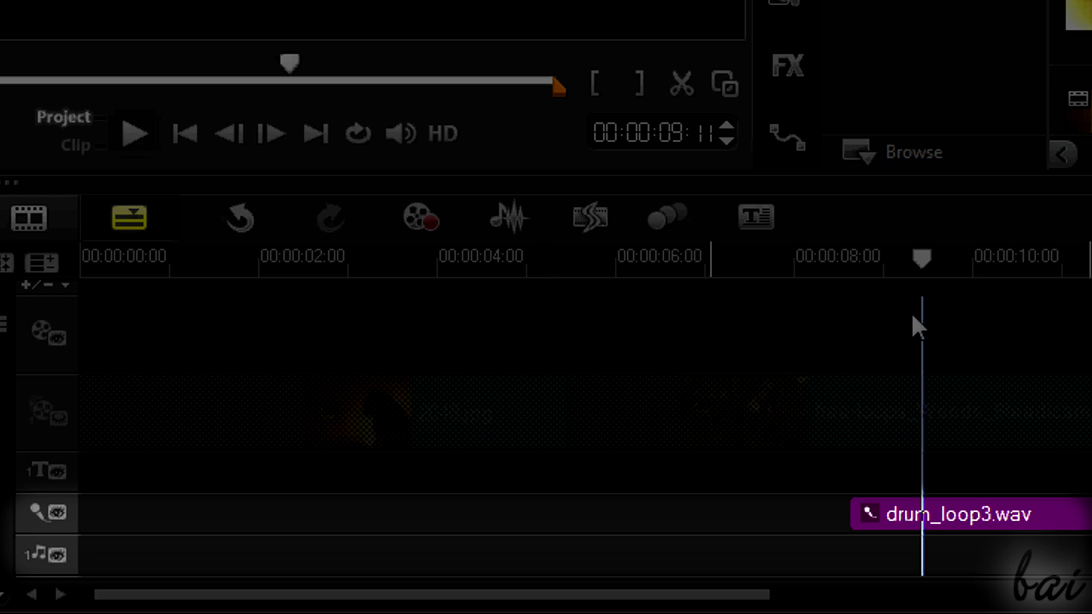
click(836, 257)
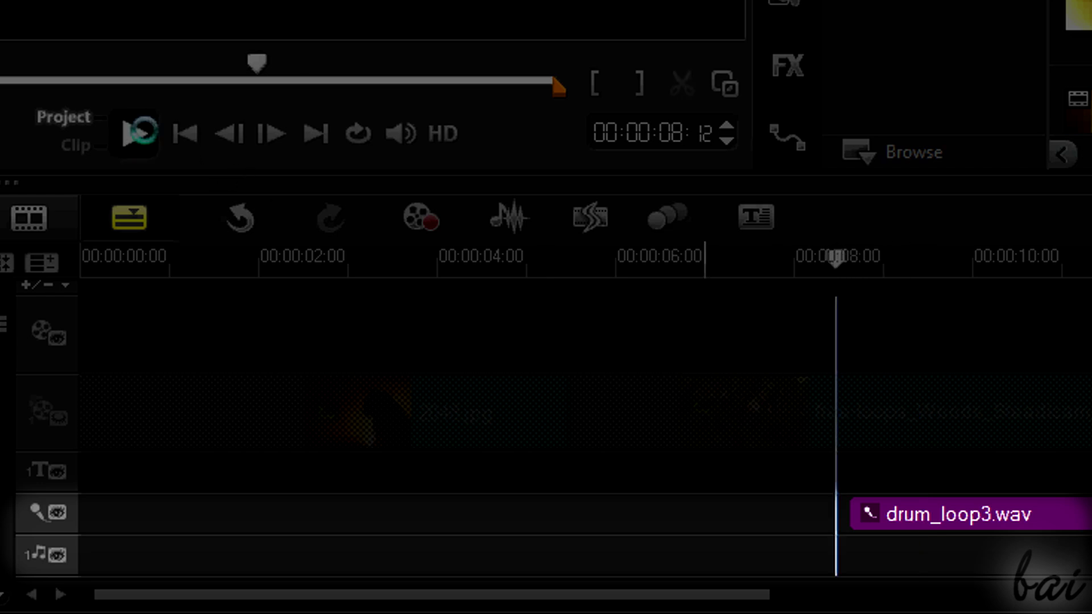
click(142, 140)
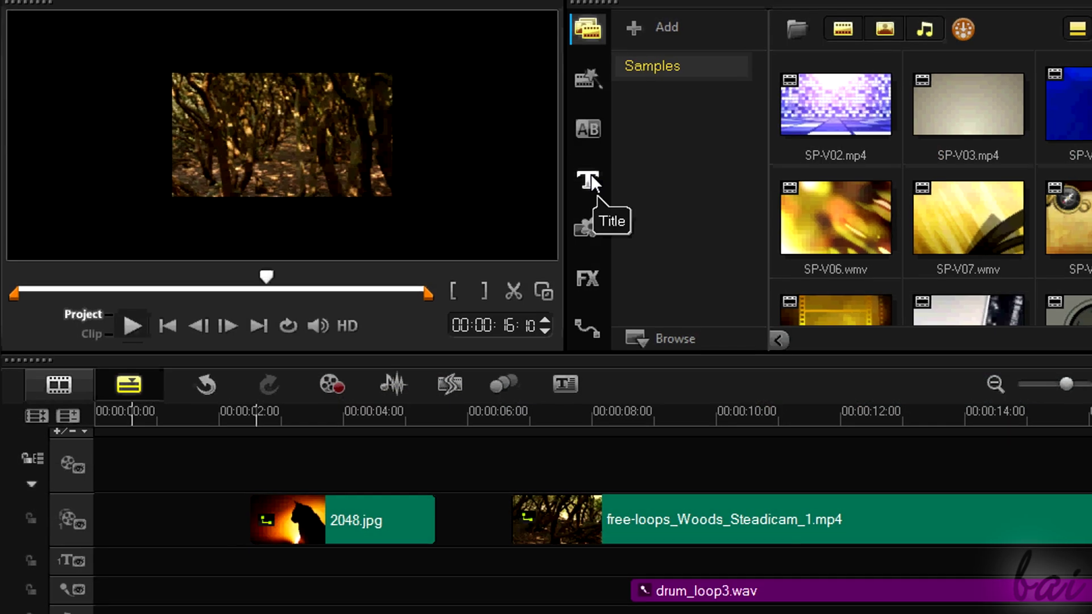
Drag a plain Lorem ipsum title template onto the title track at about 3 seconds
click(590, 180)
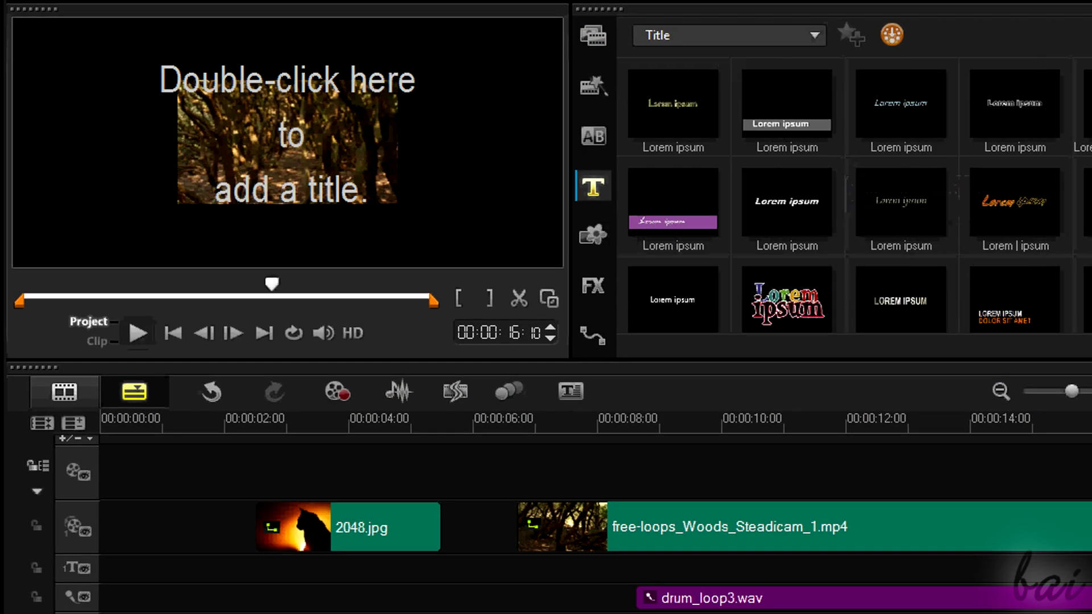
click(910, 207)
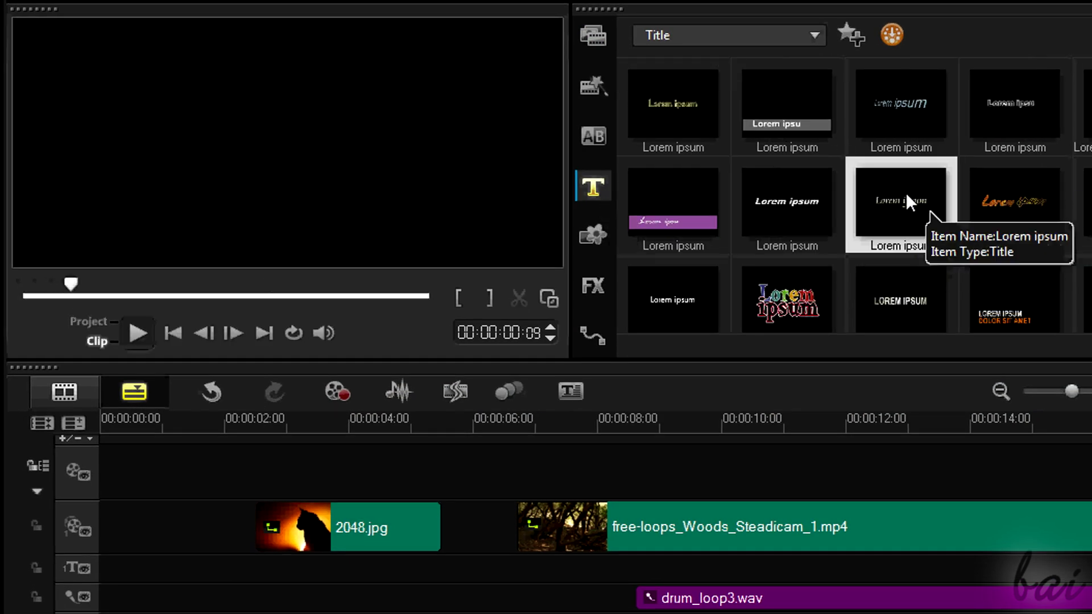
drag(910, 208, 338, 561)
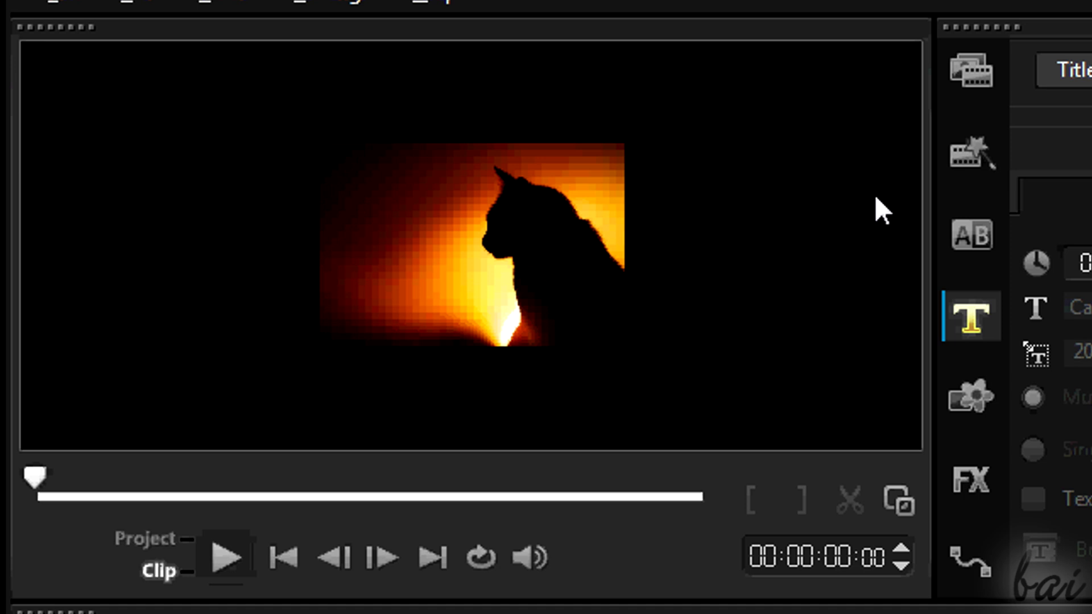
click(947, 79)
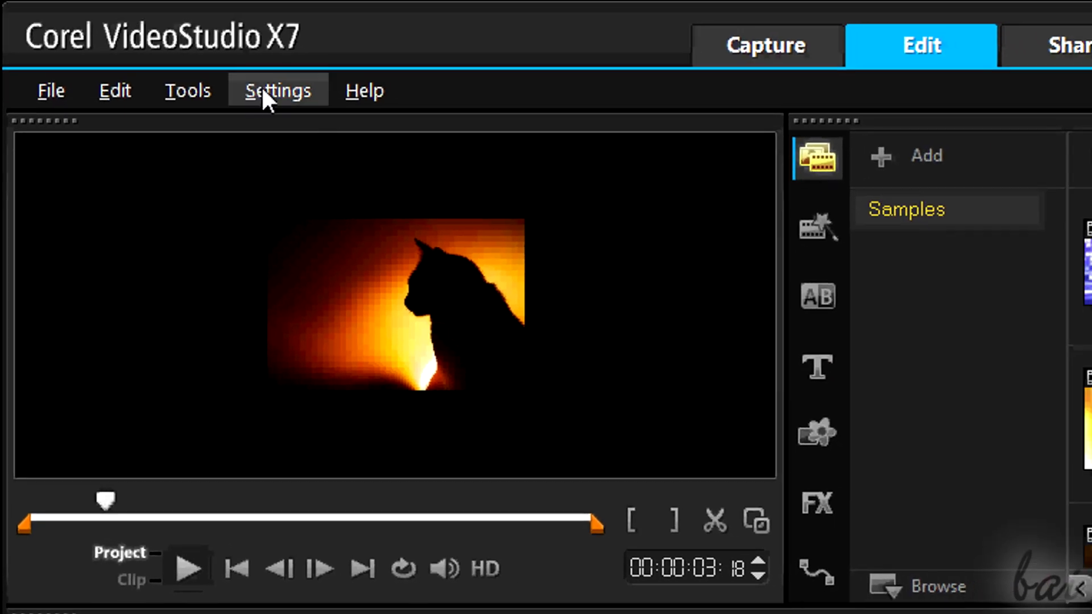
Set Project Properties to Online format with the MPEG-4 1280 x 720, 25p, 5Mbps profile
click(271, 67)
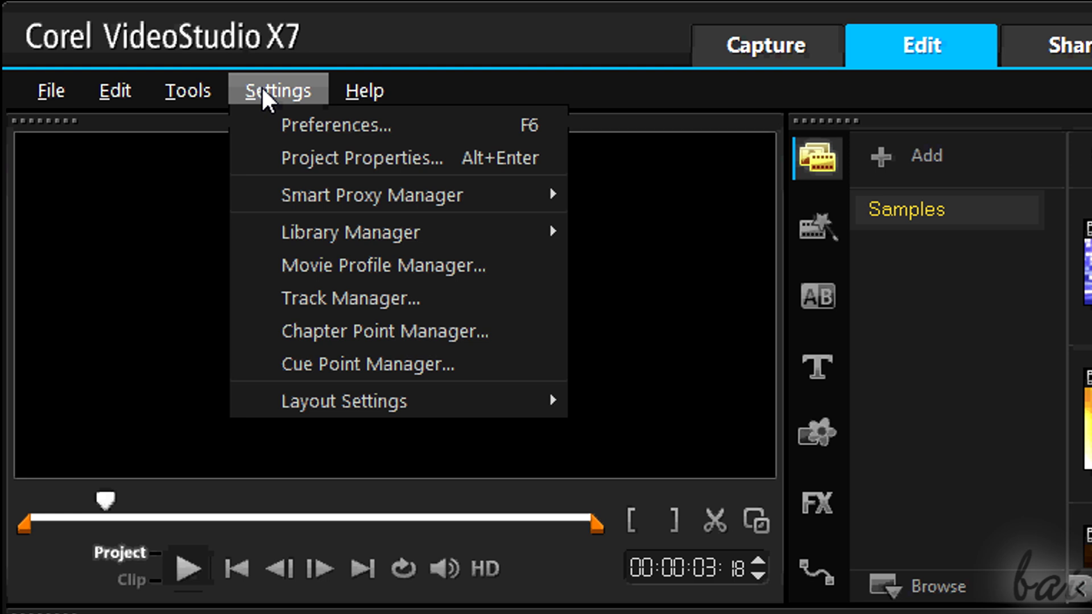
click(309, 153)
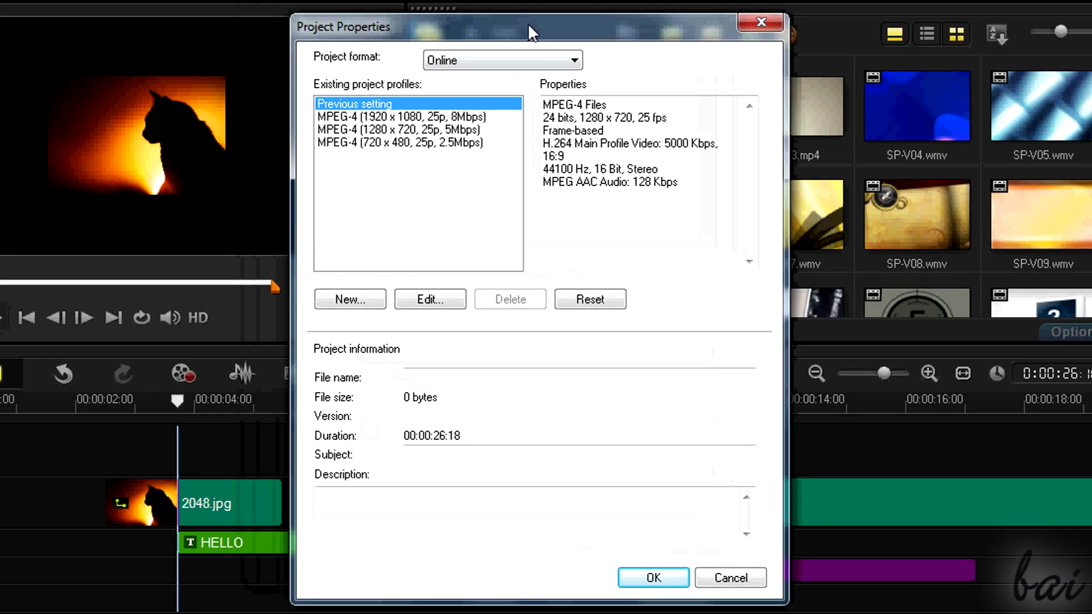
click(523, 54)
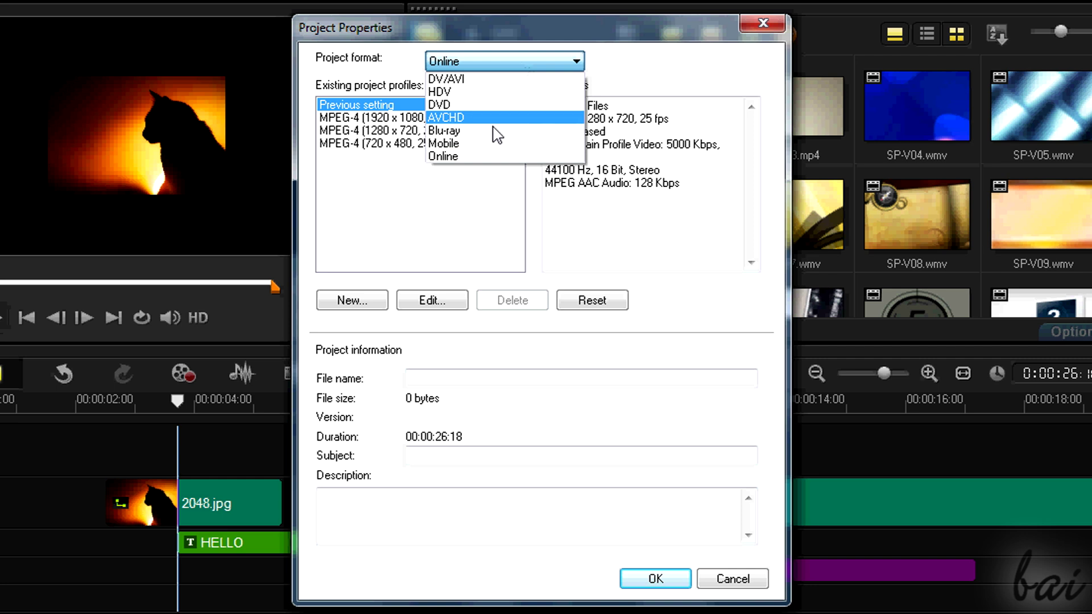
click(471, 165)
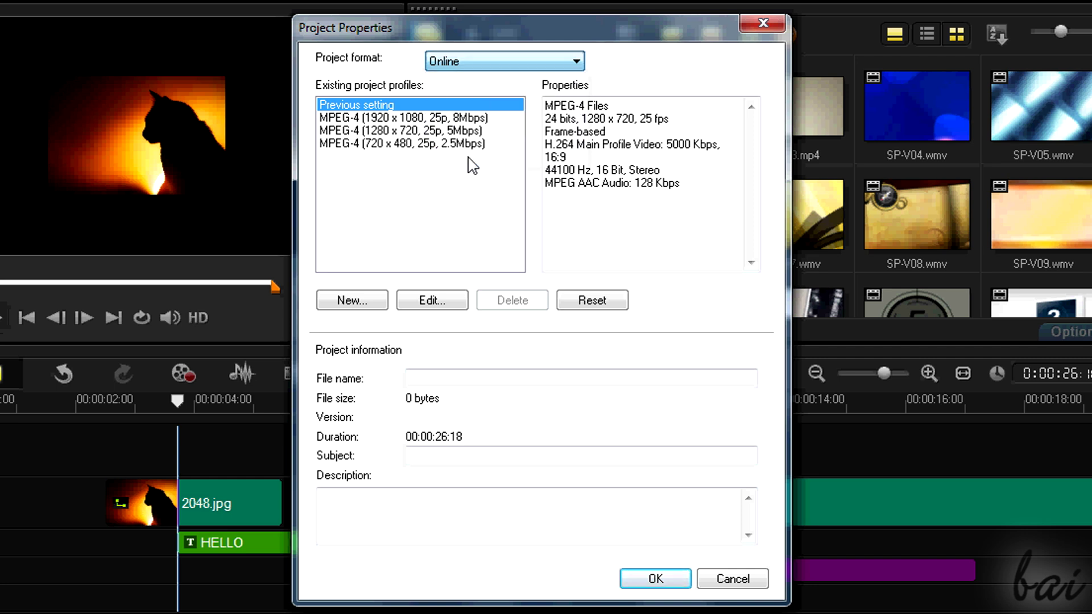
click(398, 132)
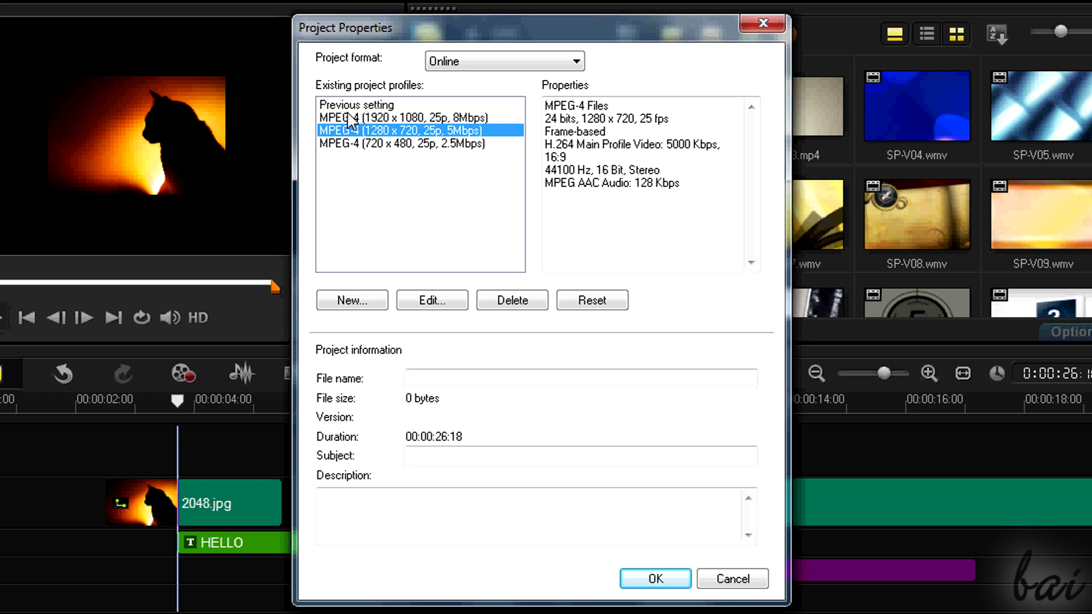
click(444, 119)
click(447, 131)
click(449, 118)
click(439, 131)
click(654, 578)
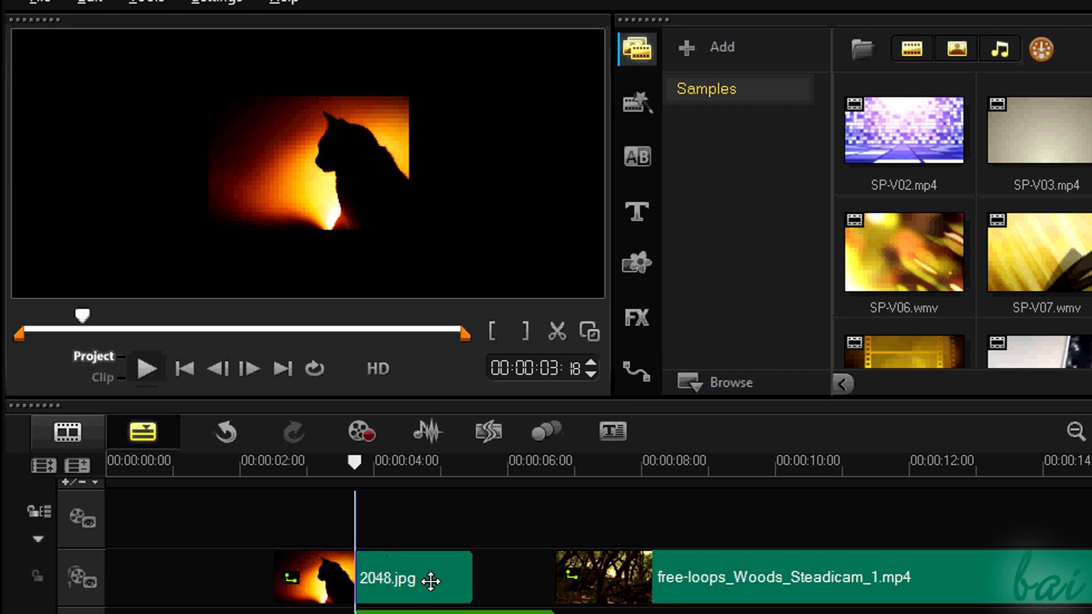
Stretch the cat image overlay to fill the whole preview frame
click(423, 584)
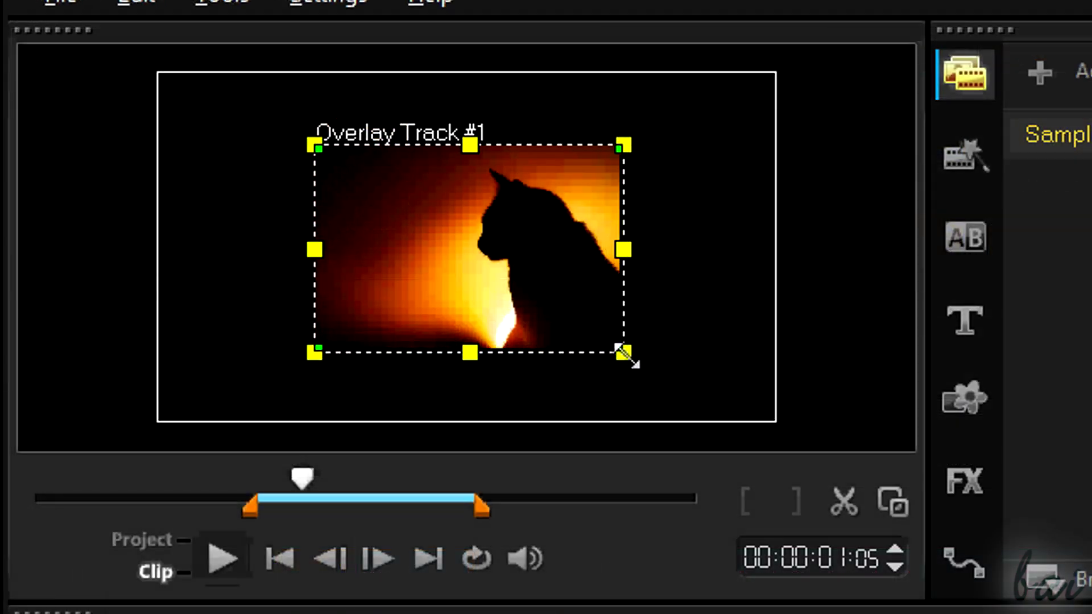
drag(408, 230, 453, 219)
drag(237, 253, 102, 253)
drag(713, 253, 830, 255)
drag(466, 410, 467, 449)
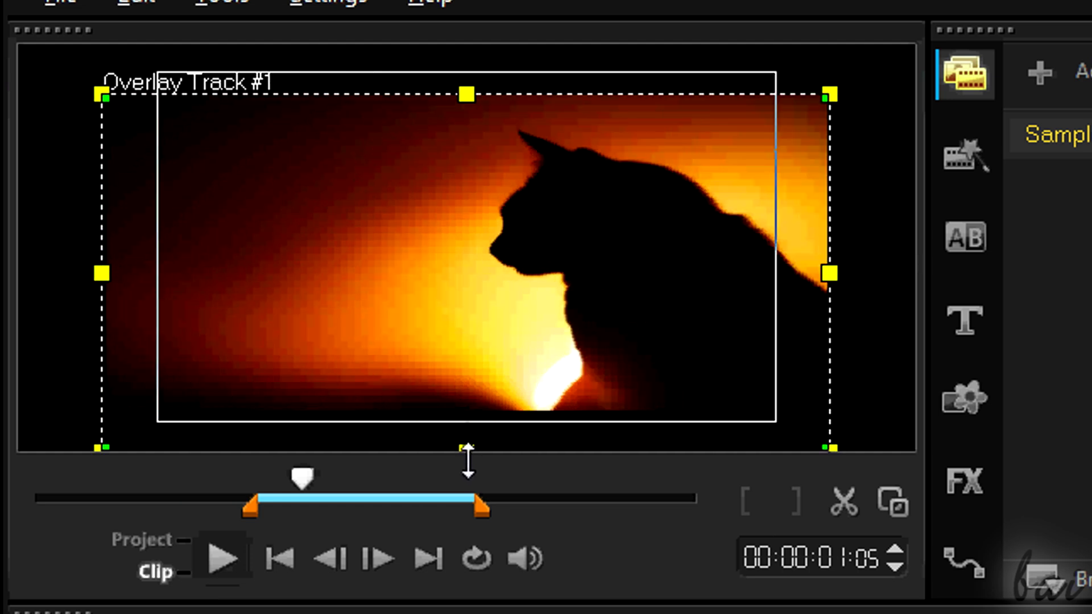
drag(470, 90, 470, 45)
Skew the overlay's left side, then undo it back to a plain rectangle
drag(103, 45, 73, 91)
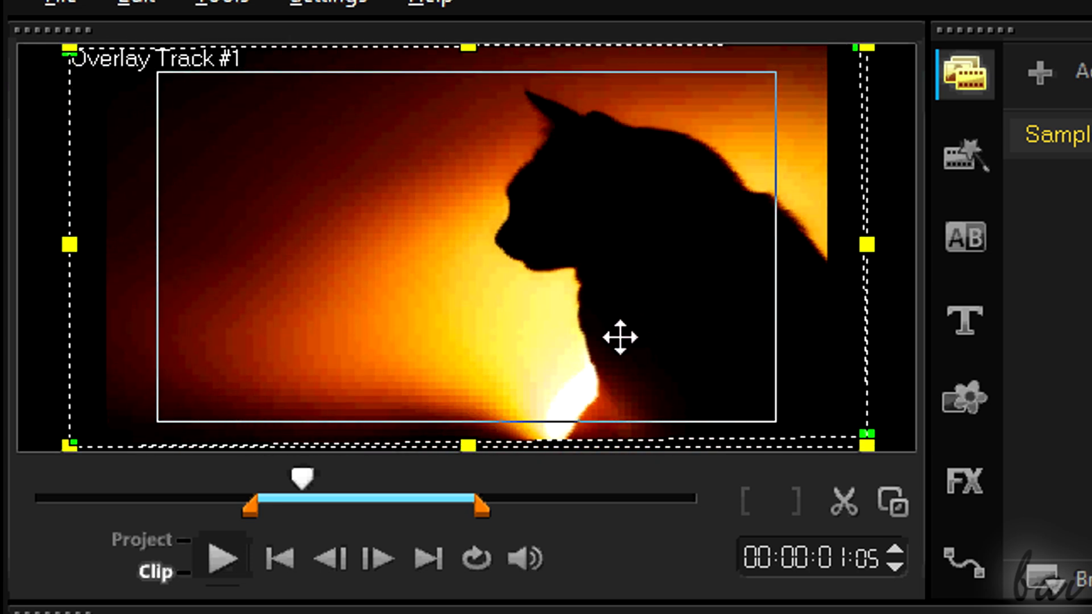
key(ctrl+z)
key(ctrl+z)
key(ctrl+z)
key(ctrl+z)
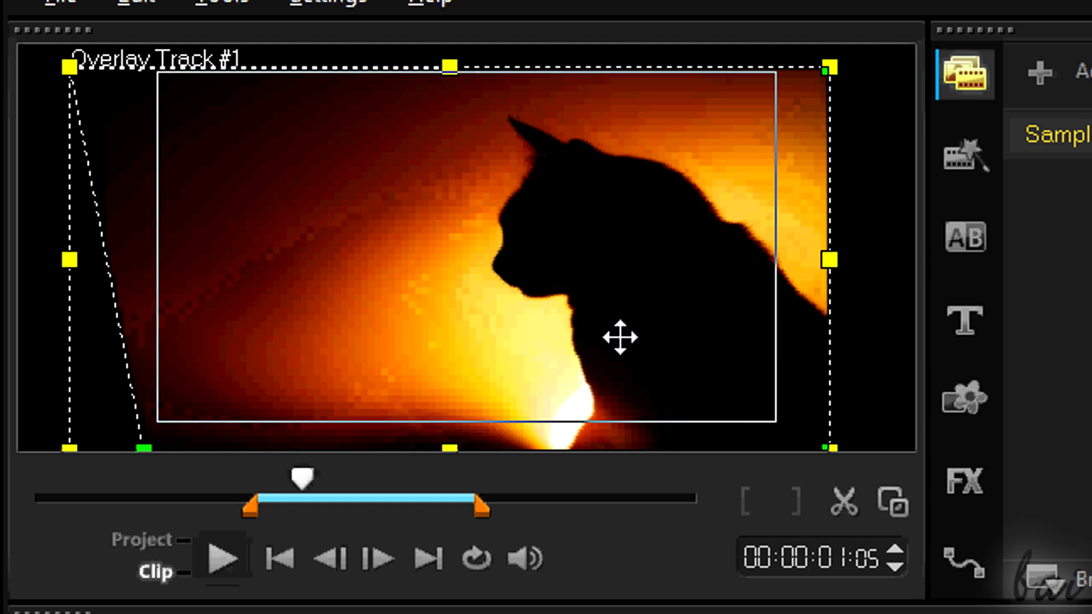
key(ctrl+z)
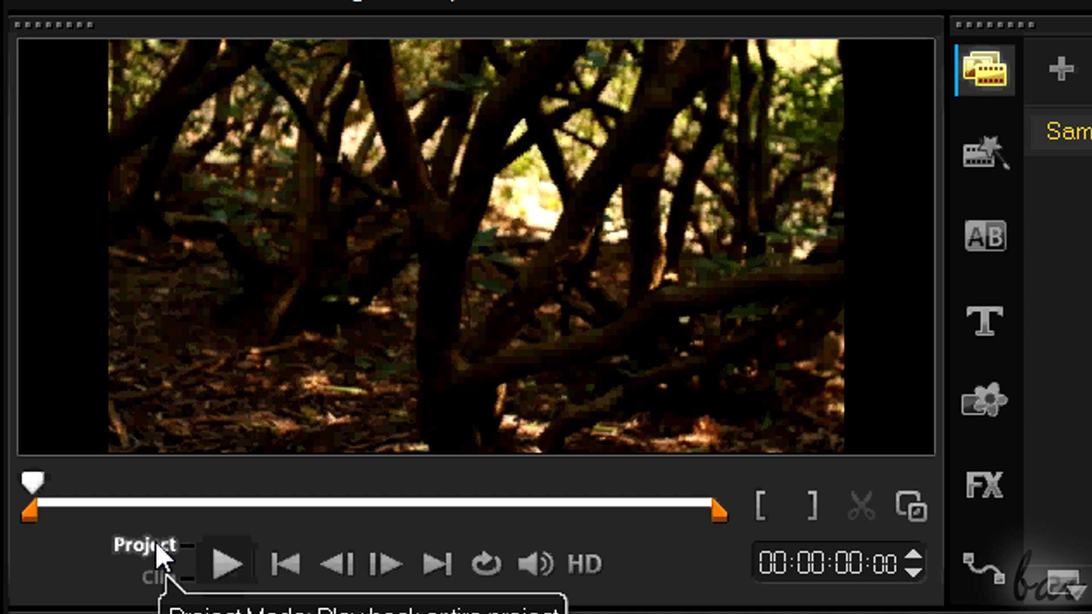
click(236, 567)
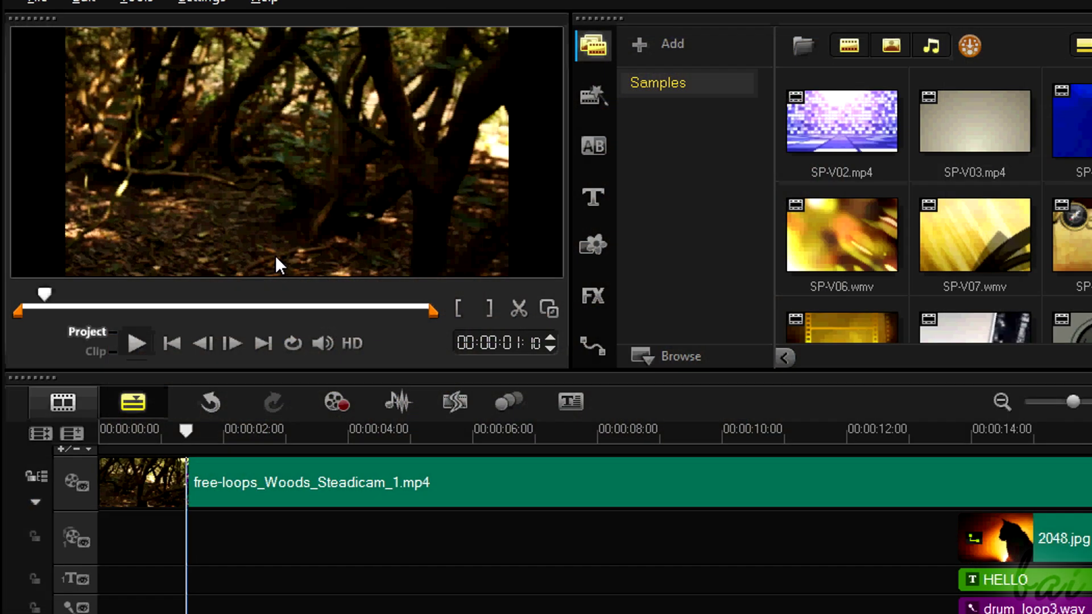
key(space)
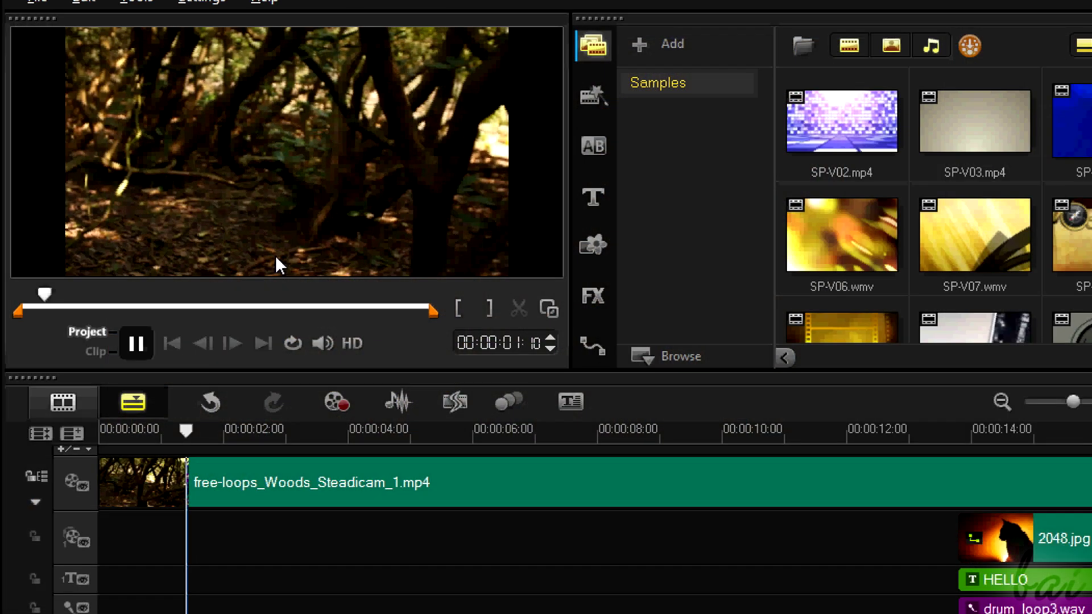
key(space)
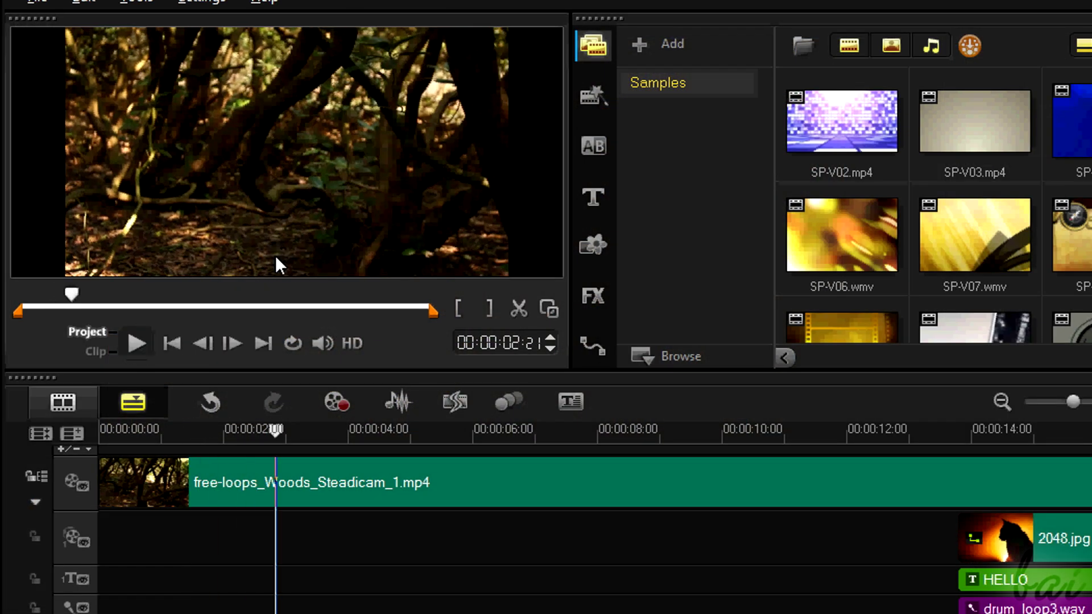
key(space)
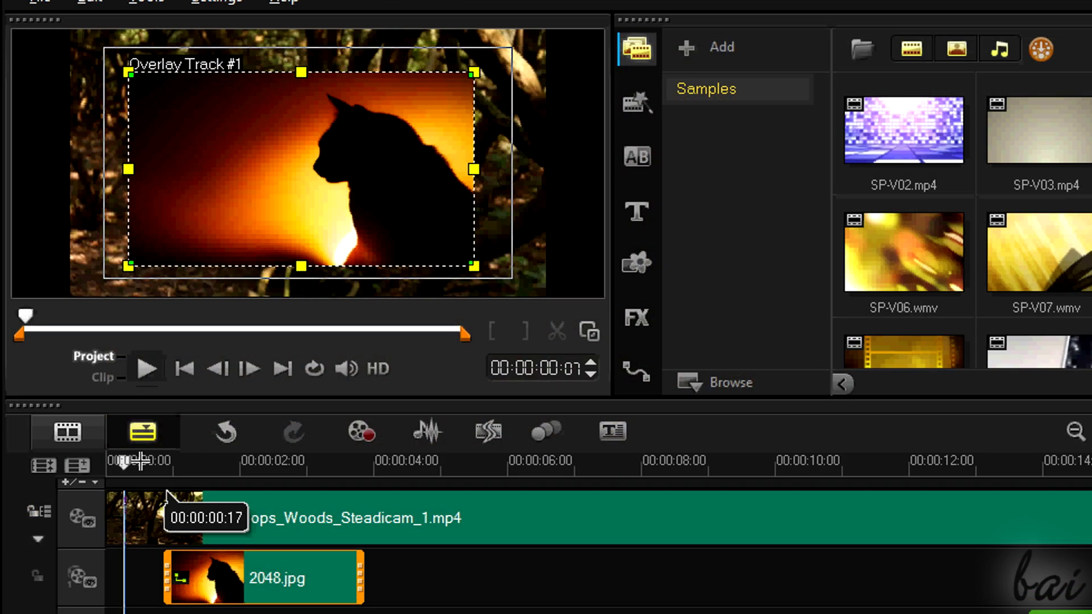
click(149, 485)
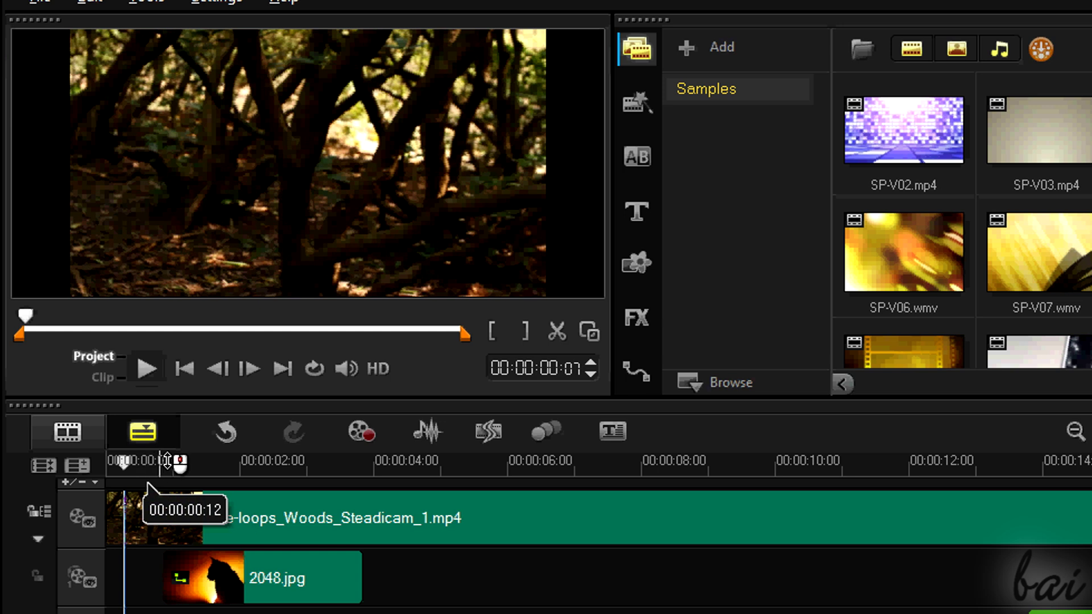
drag(186, 464, 282, 466)
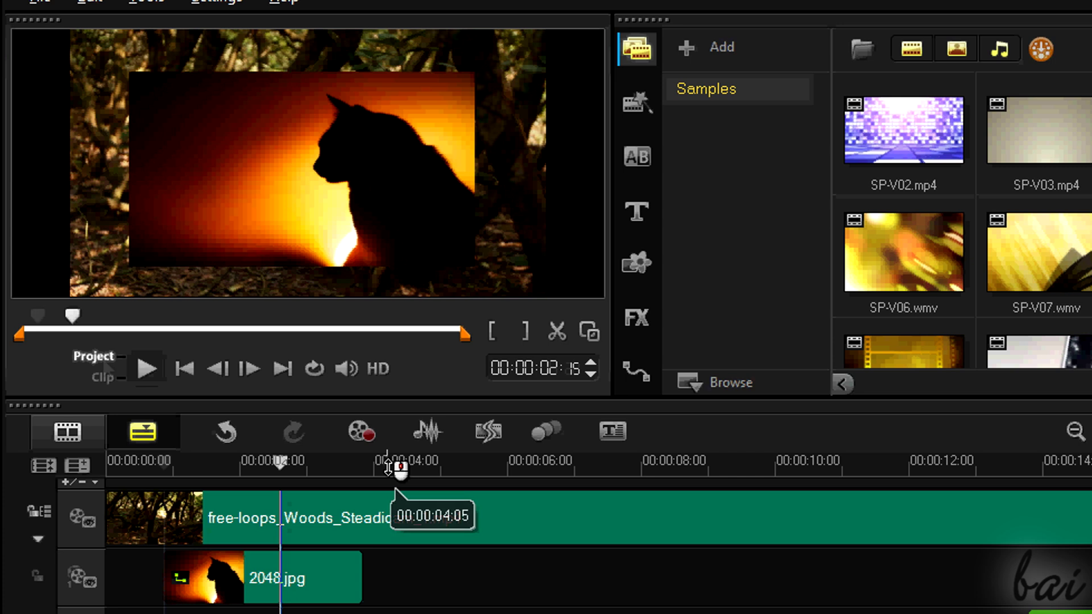
click(164, 462)
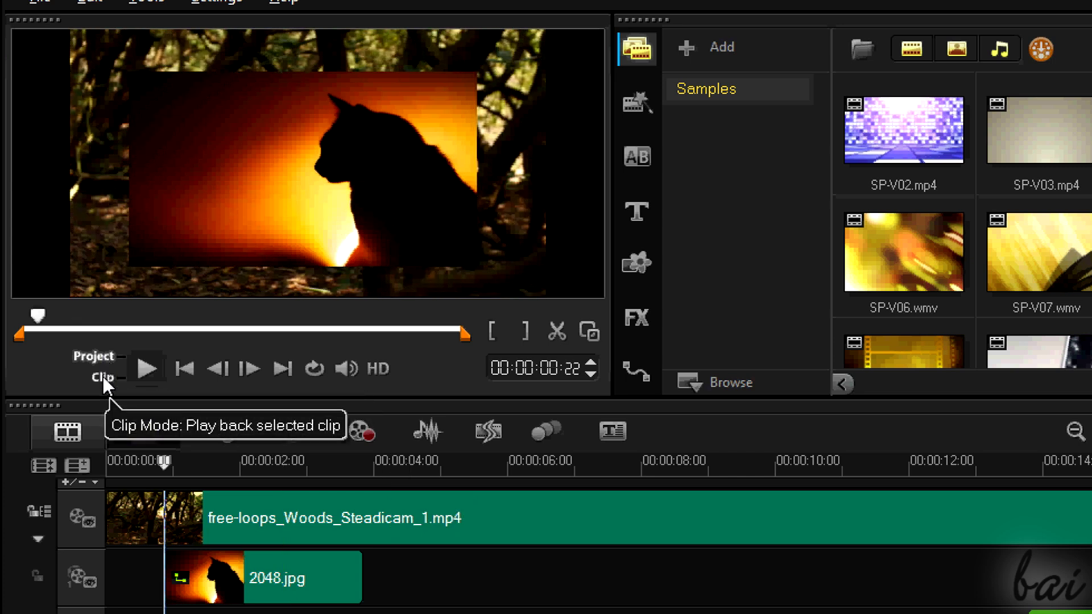
click(104, 377)
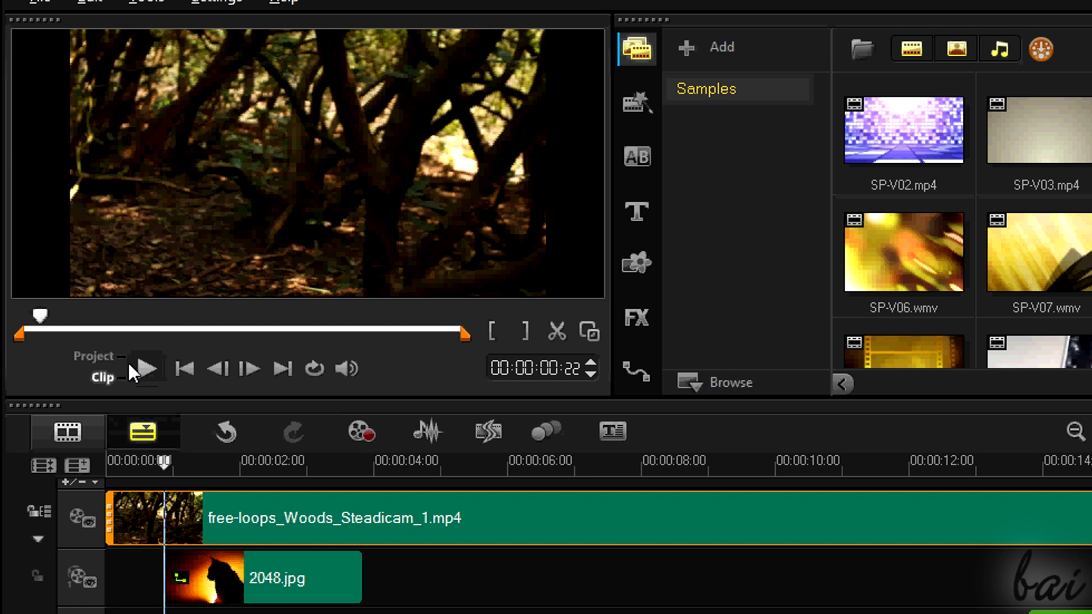
click(263, 567)
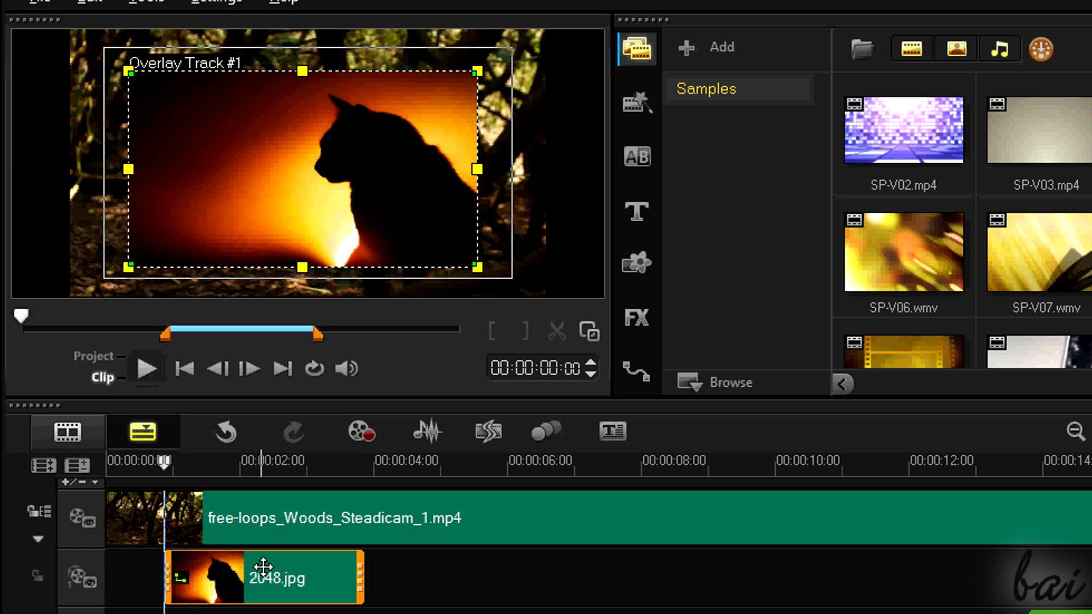
click(277, 513)
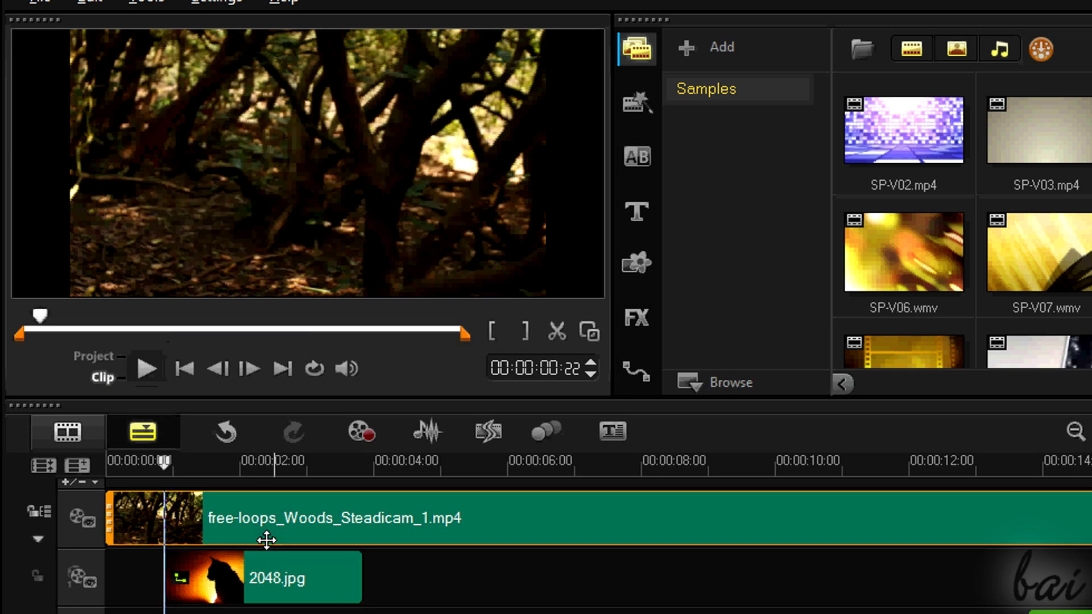
click(256, 593)
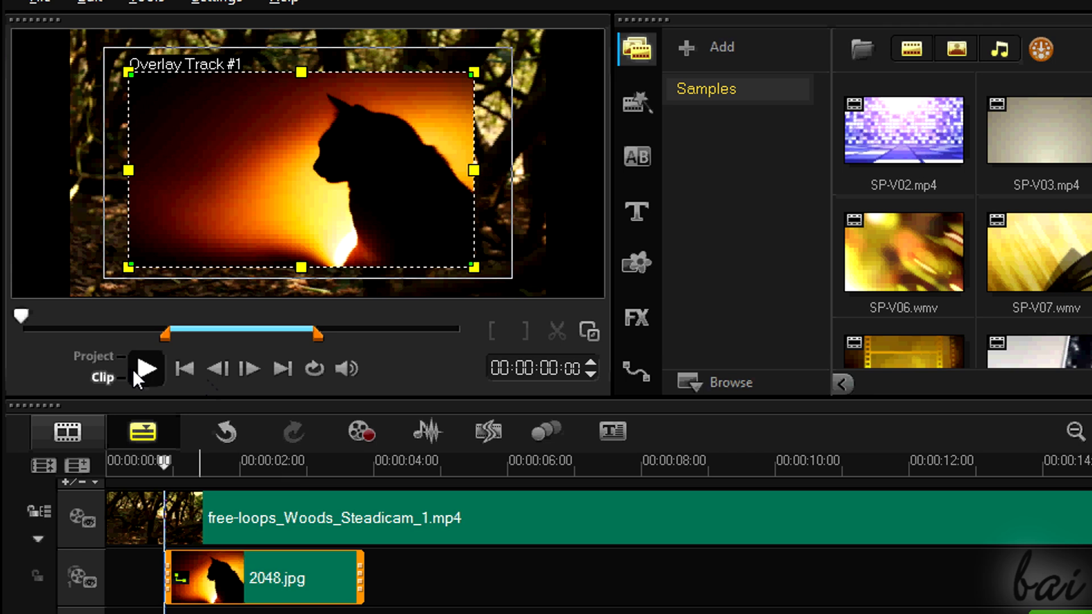
click(150, 370)
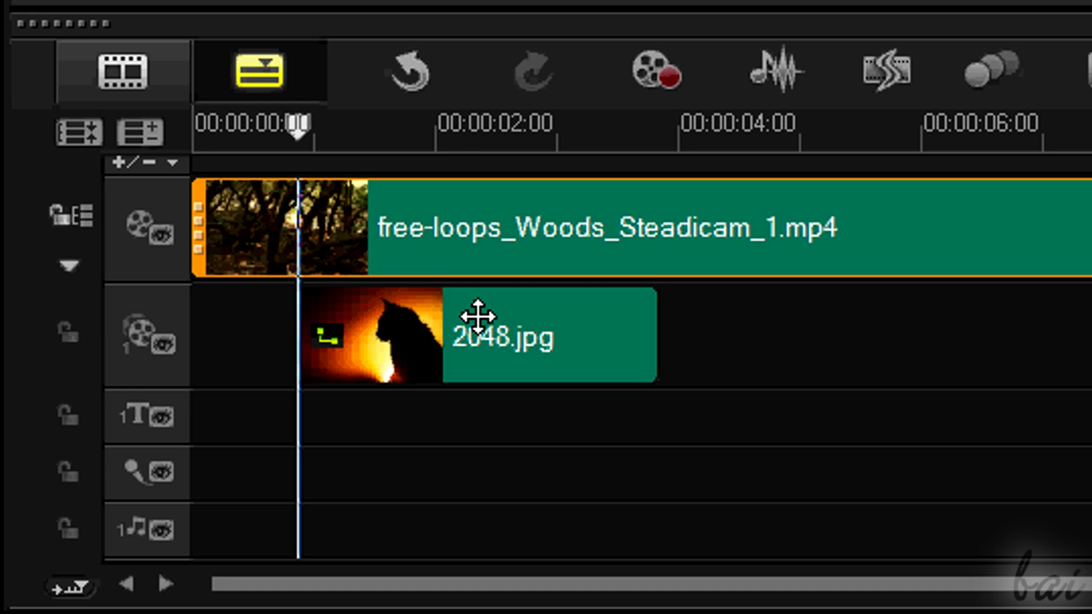
click(477, 316)
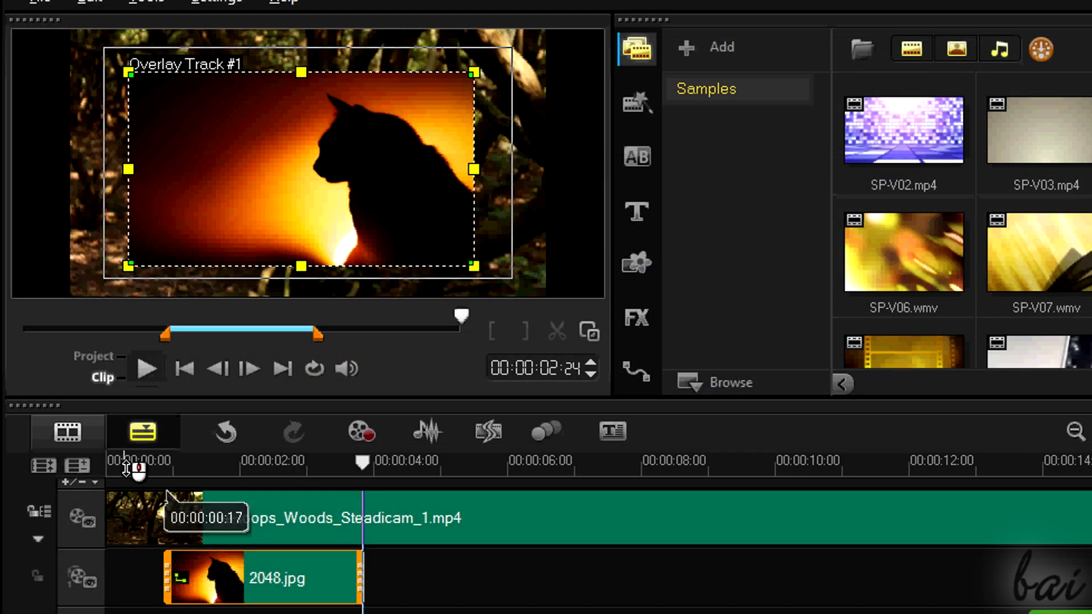
click(228, 125)
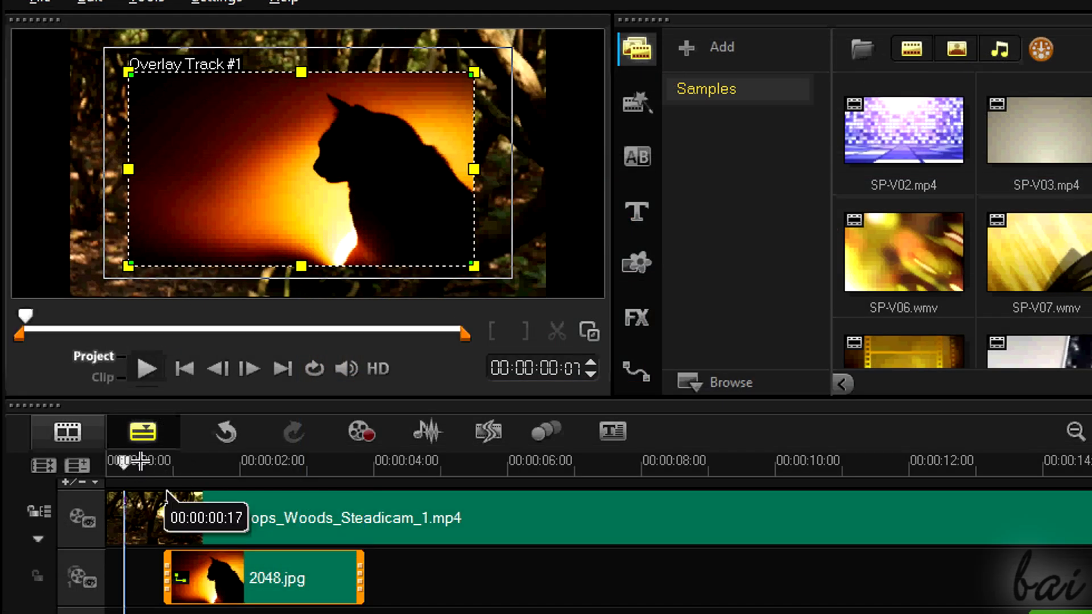
click(197, 462)
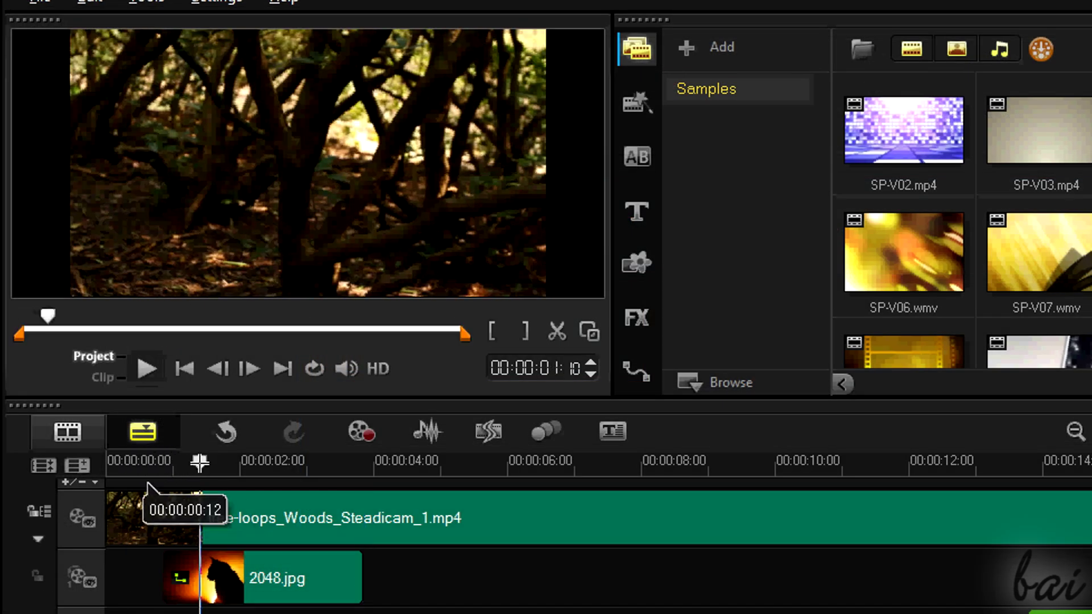
click(280, 464)
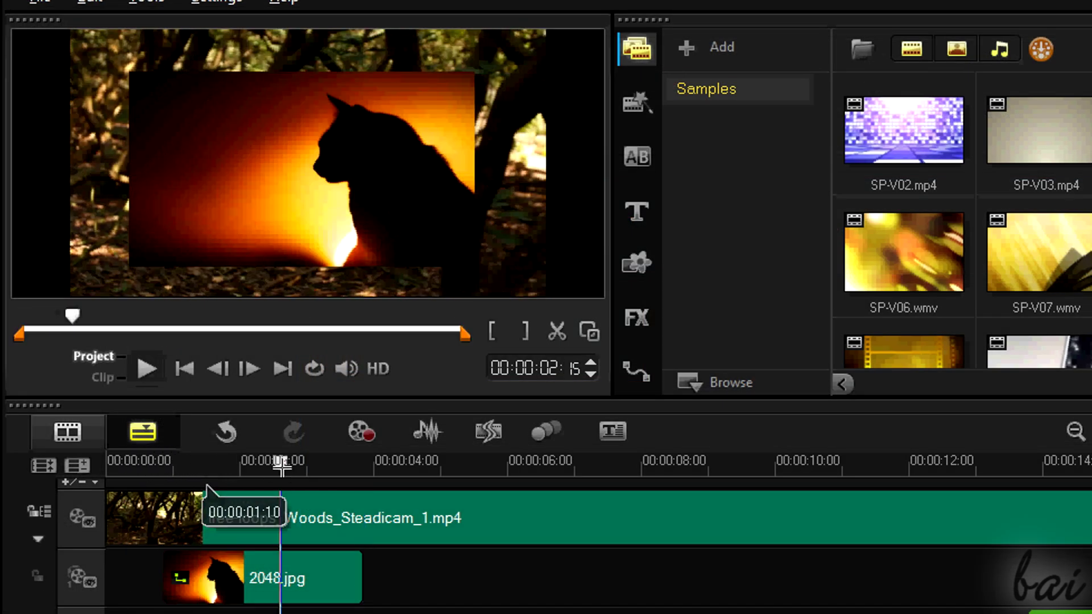
click(389, 476)
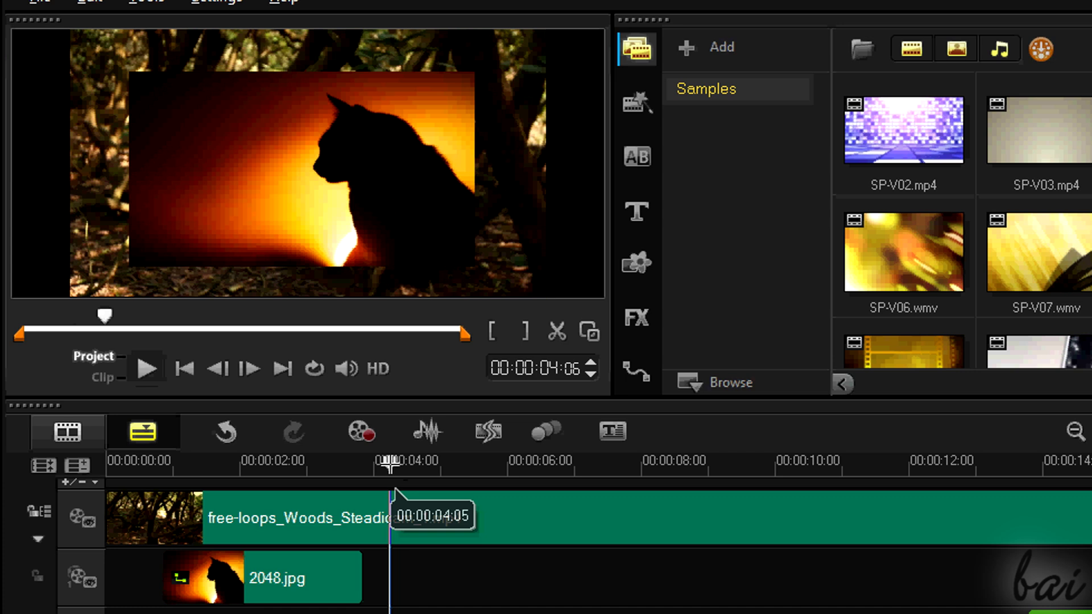
click(487, 463)
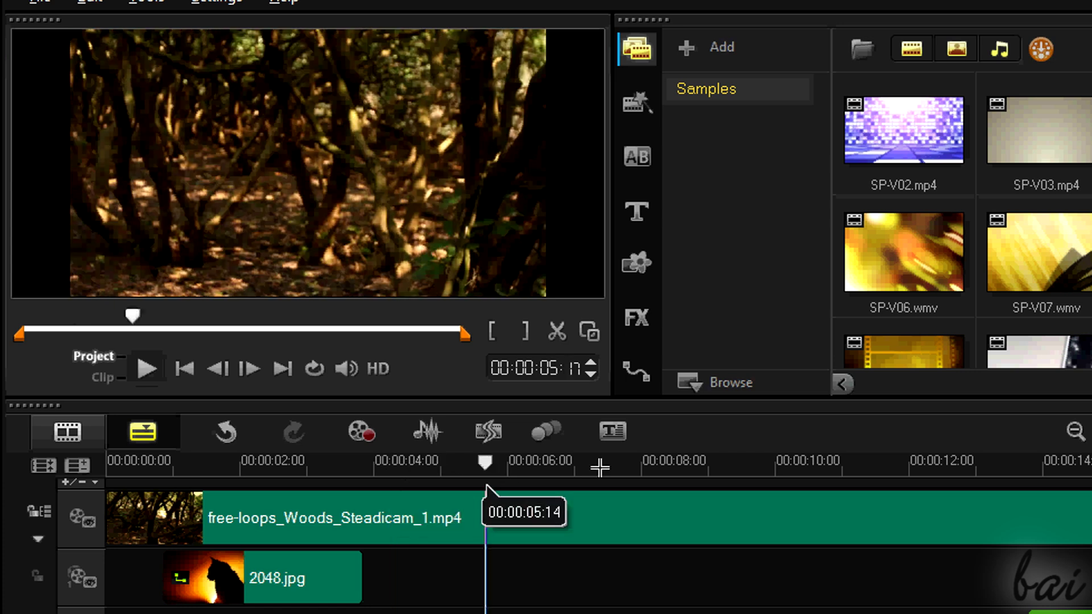
click(600, 465)
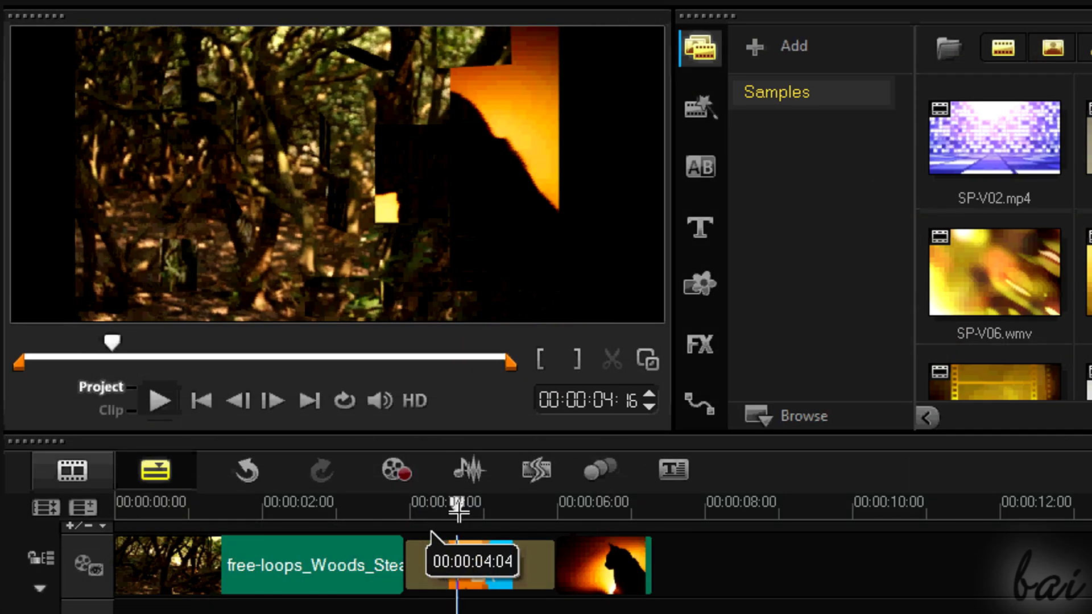
drag(459, 511, 518, 518)
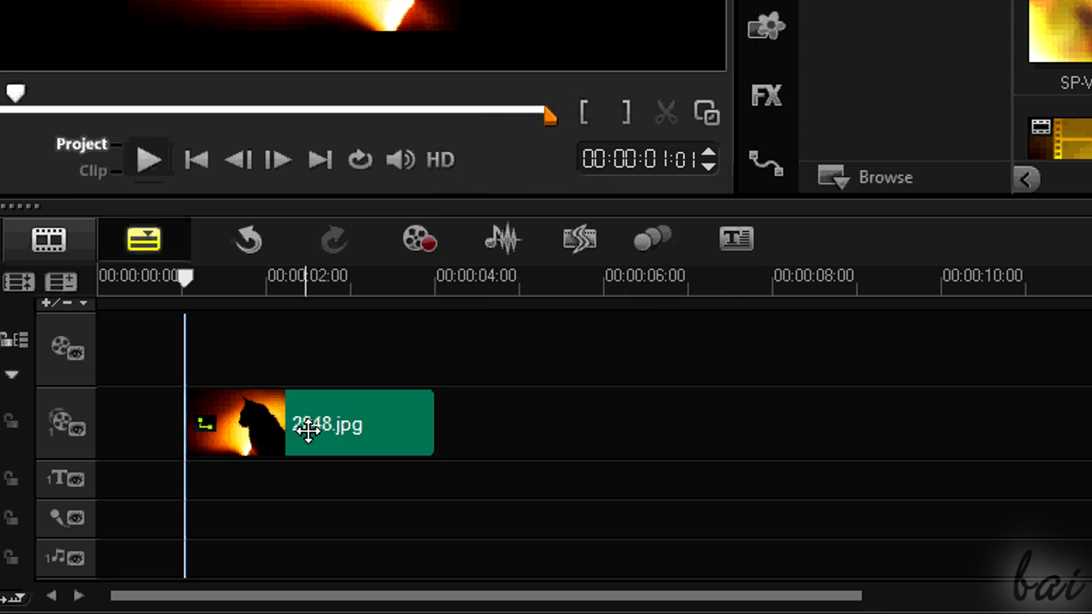
Slide the cat overlay to start at 00:00:00:12 and switch the preview to Project mode
drag(410, 428, 228, 433)
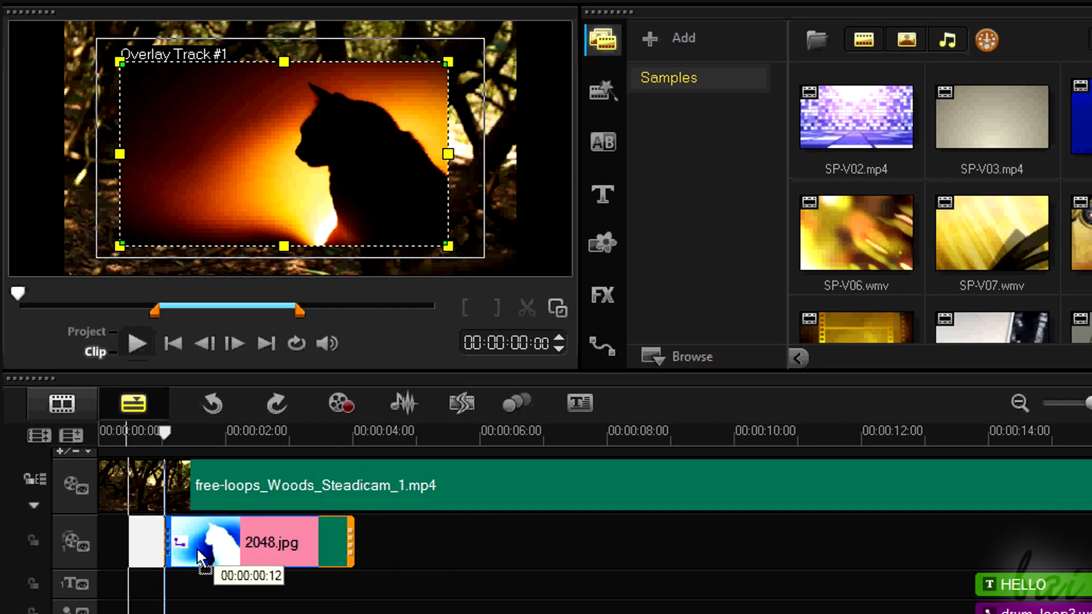
mouse_move(197, 550)
mouse_down()
mouse_move(203, 575)
mouse_move(171, 534)
mouse_up()
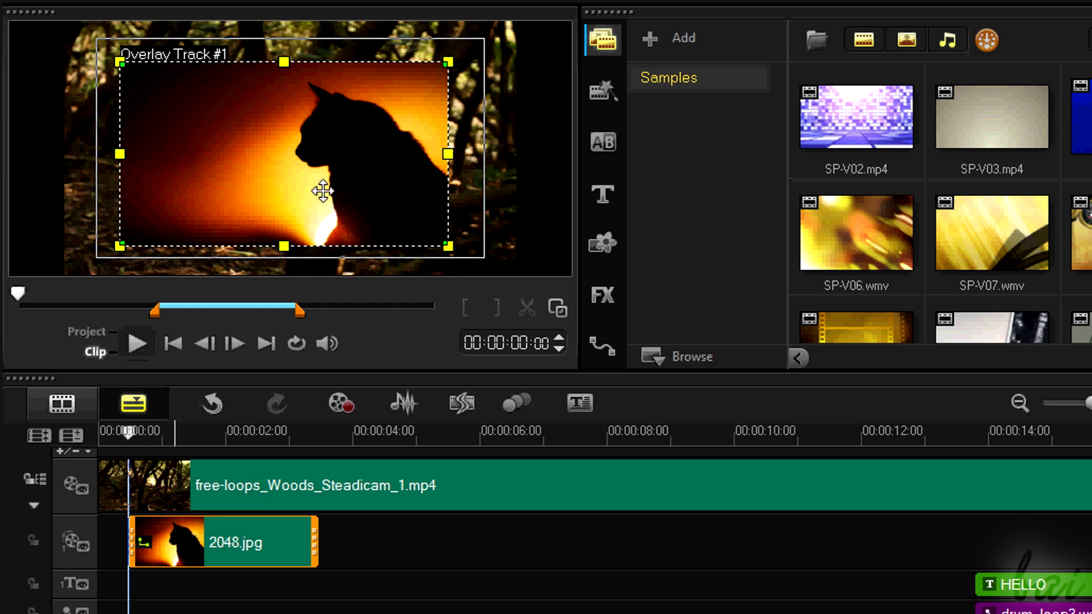
click(94, 330)
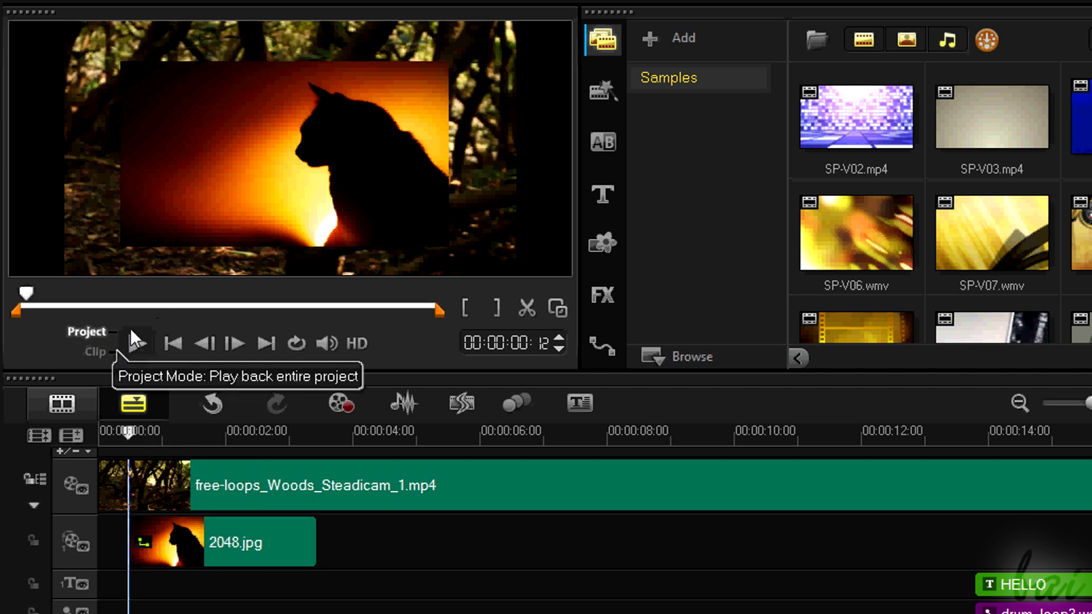
Drag a title template onto the start of the title track
click(603, 195)
drag(684, 108, 267, 449)
drag(278, 381, 278, 382)
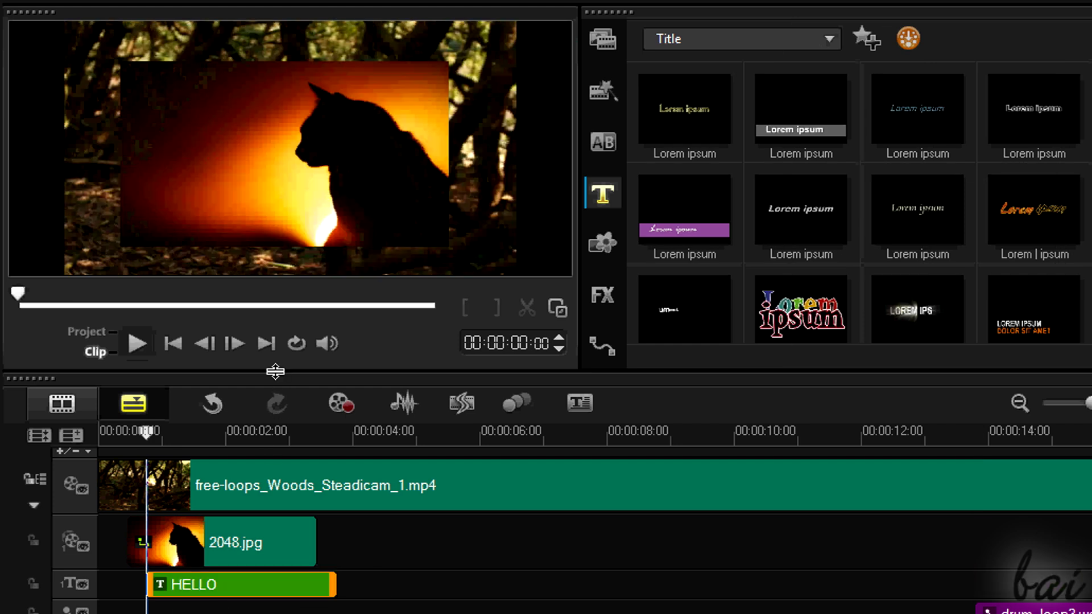
click(214, 432)
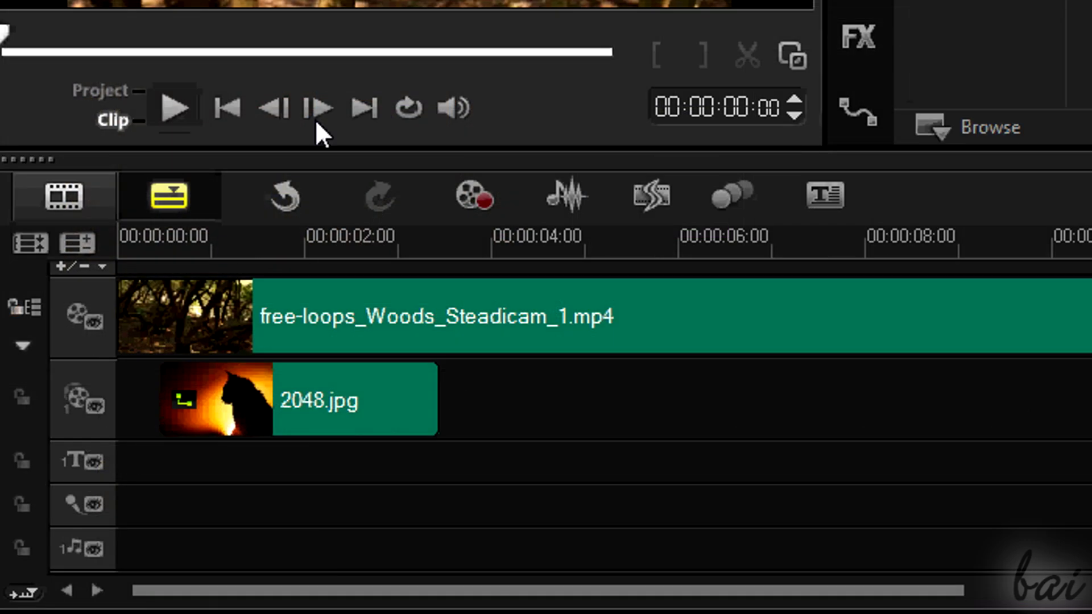
Lengthen the 2048.jpg overlay and trim drum_loop3.wav to end near 11.7 seconds
click(345, 400)
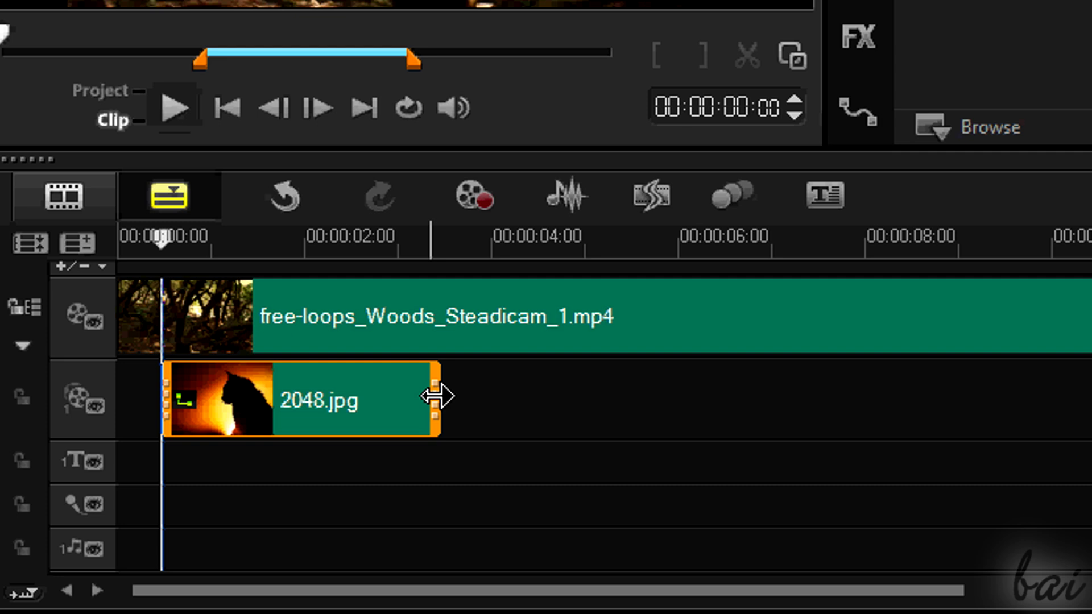
drag(436, 397, 1073, 402)
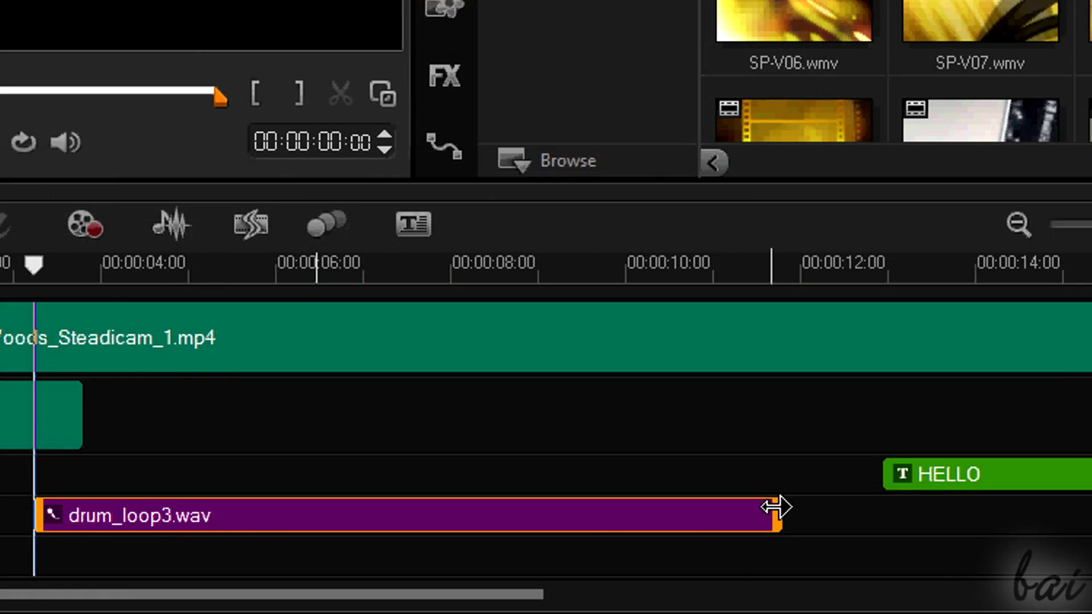
drag(777, 506, 983, 533)
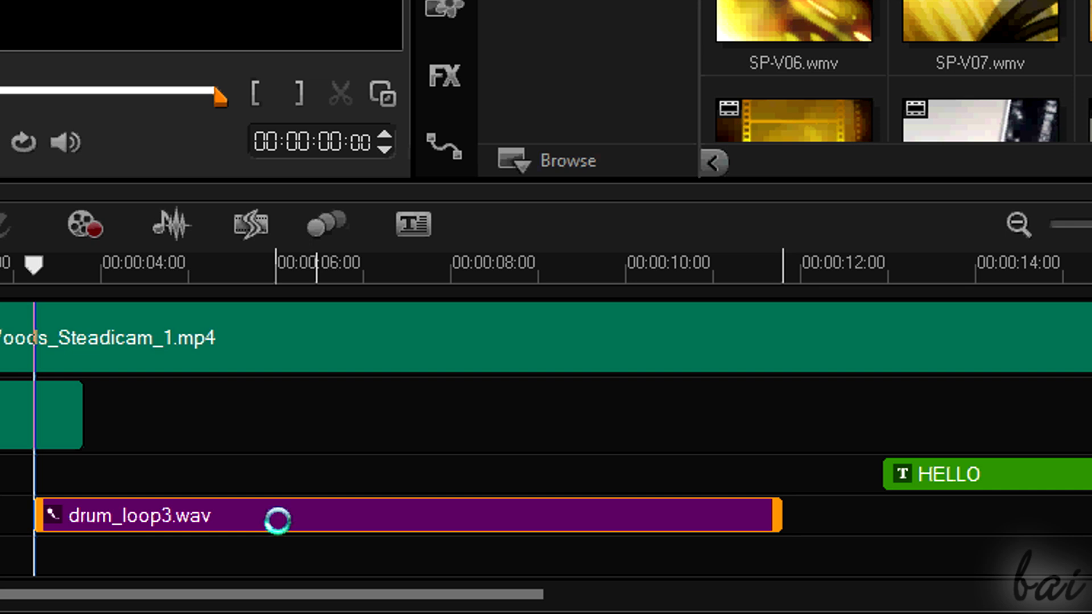
Move drum_loop3.wav later on the timeline, then delete it from the audio track
drag(279, 521, 782, 528)
drag(458, 594, 629, 587)
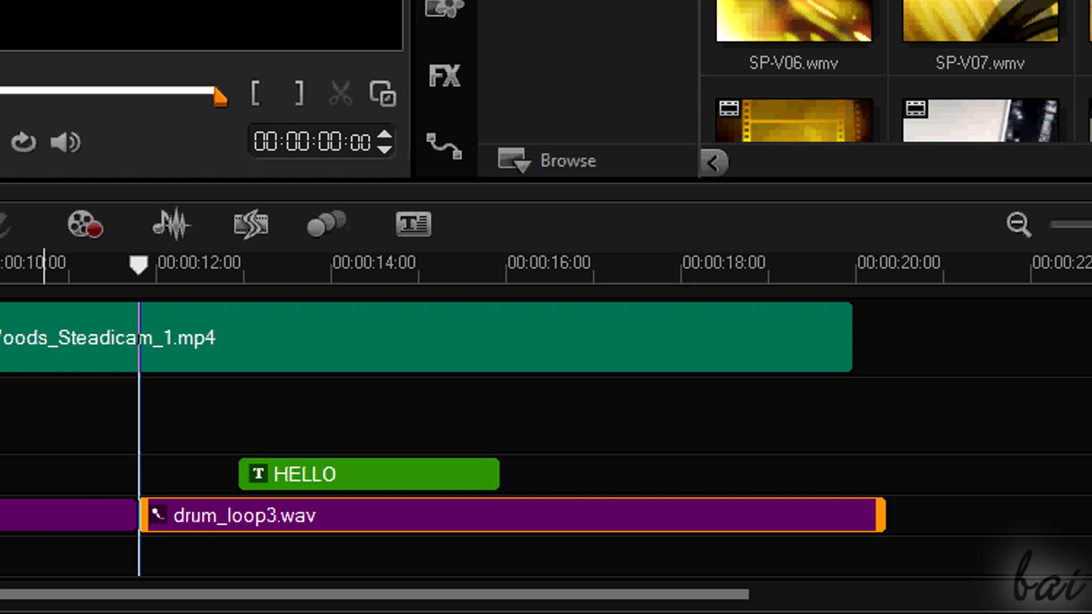
right_click(211, 553)
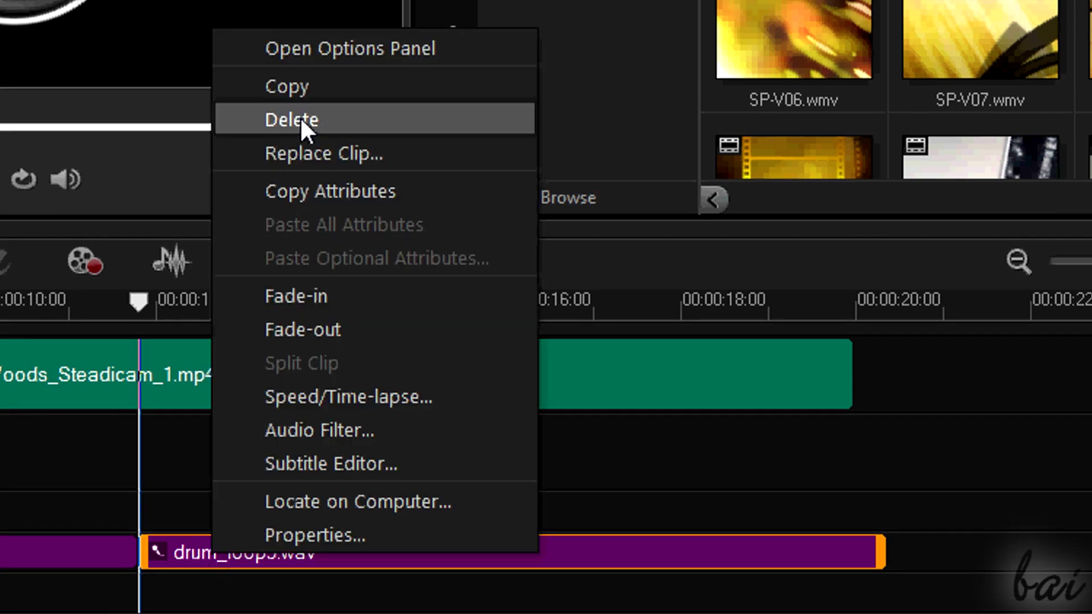
click(561, 546)
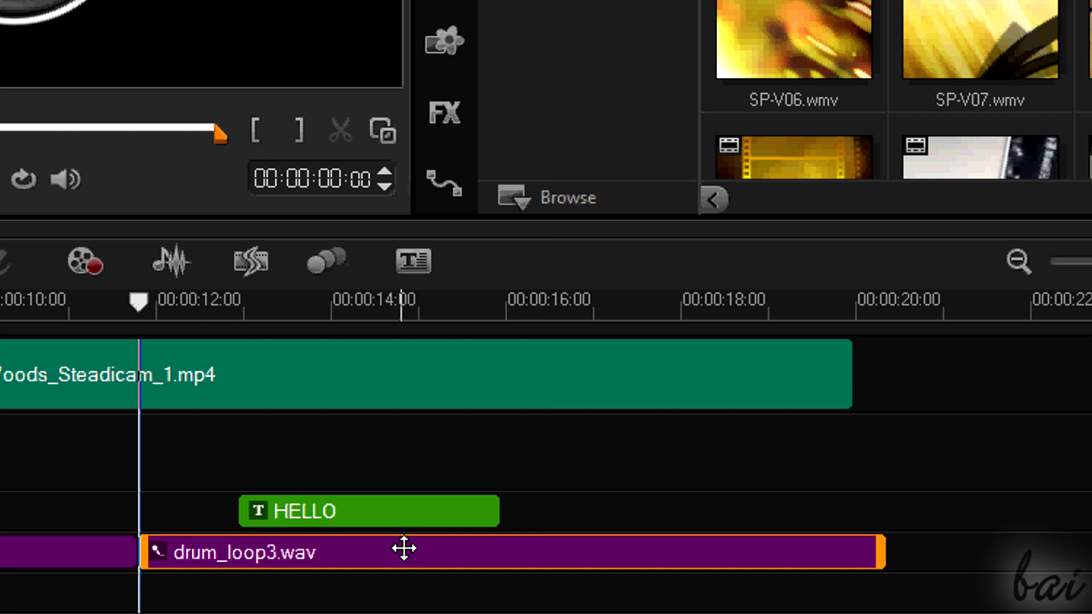
key(Delete)
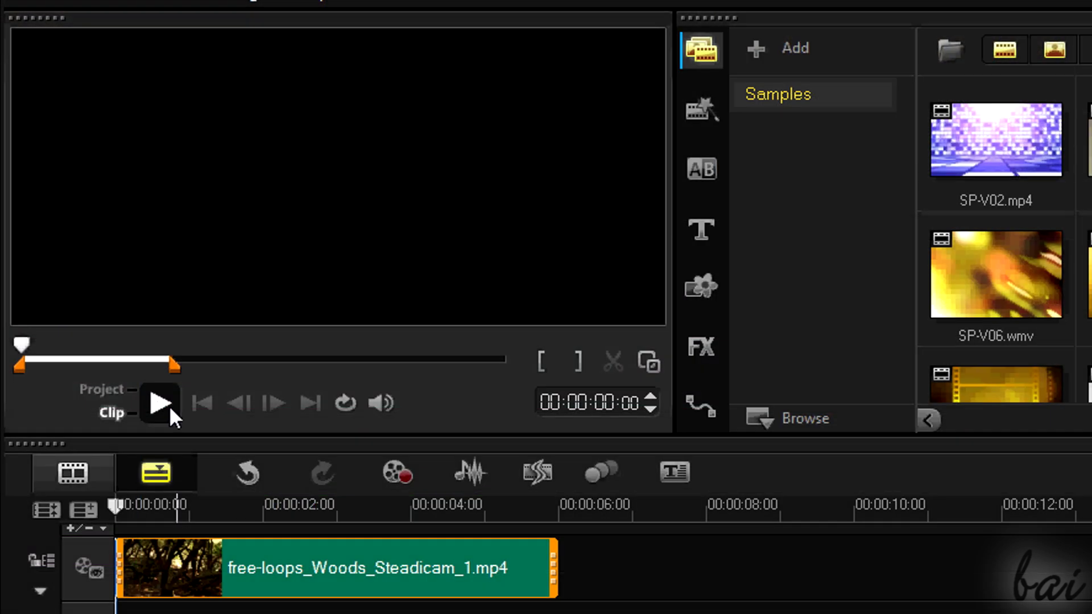
Play the project, then shorten and re-extend the woods clip from its end
click(165, 405)
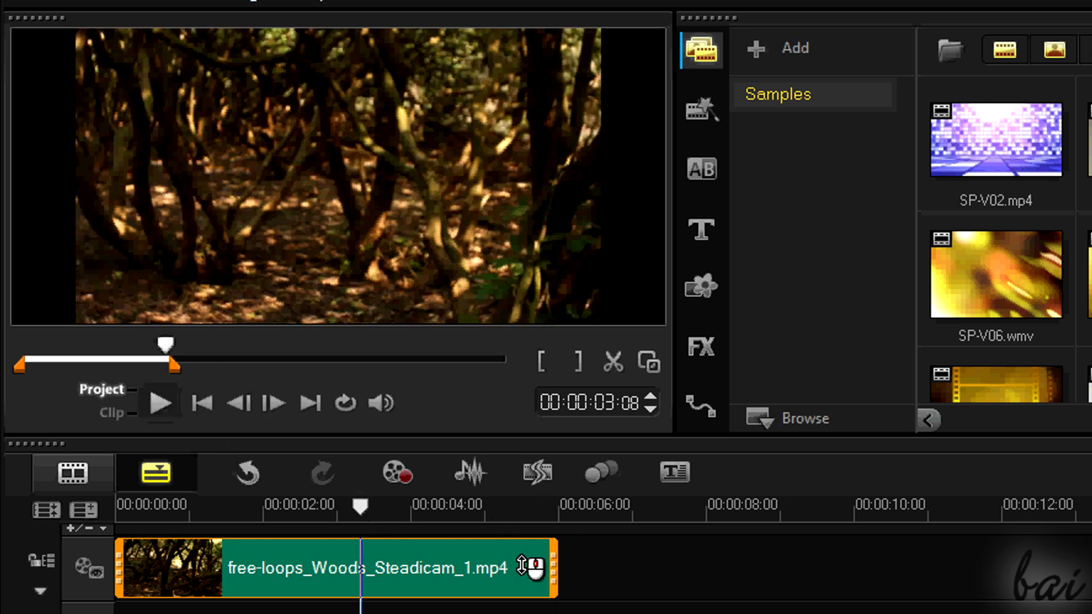
click(541, 556)
drag(554, 565, 557, 570)
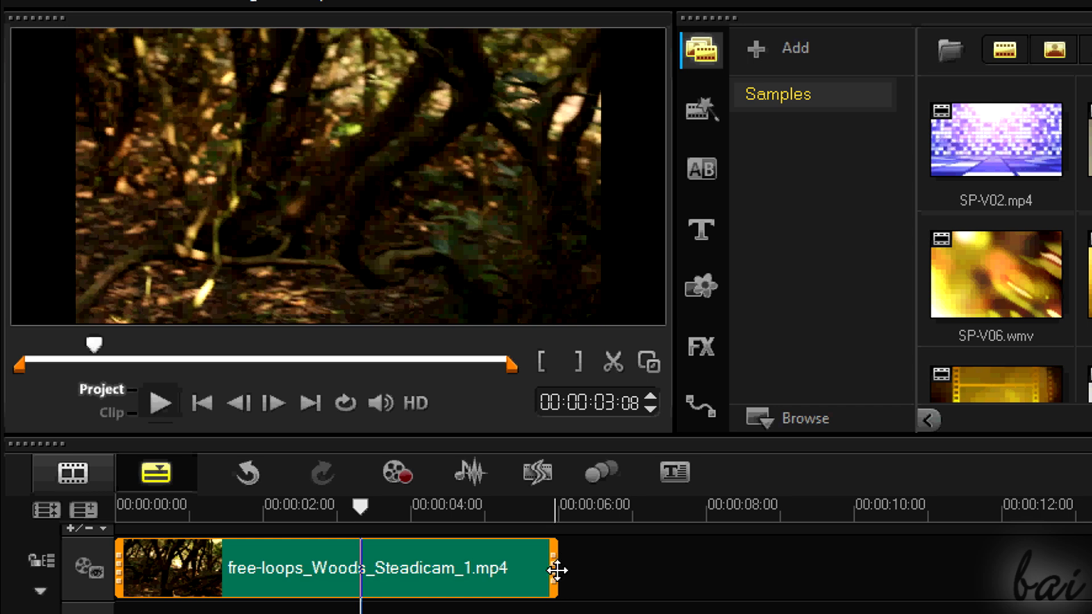
click(510, 578)
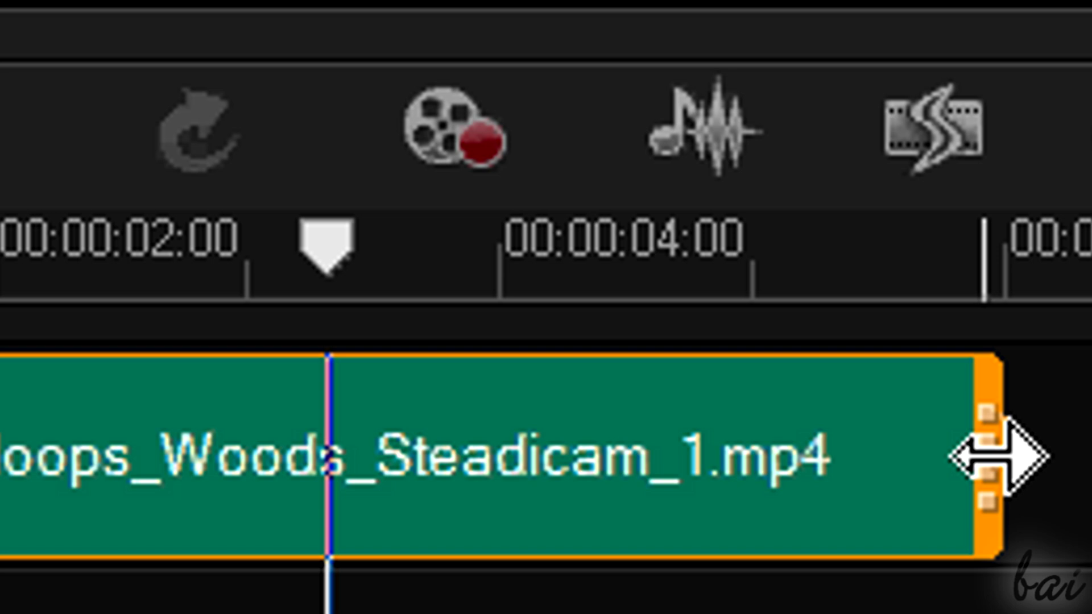
drag(999, 455, 238, 452)
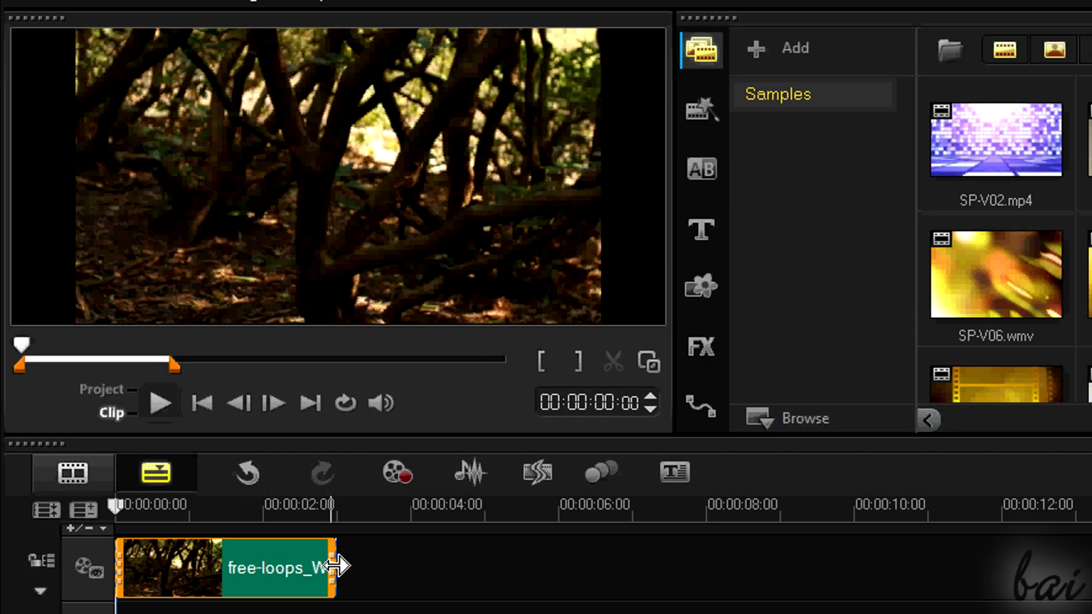
drag(336, 566, 932, 569)
Replay the whole project and stretch drum_loop3.wav to run until about 20 seconds
click(117, 507)
click(165, 411)
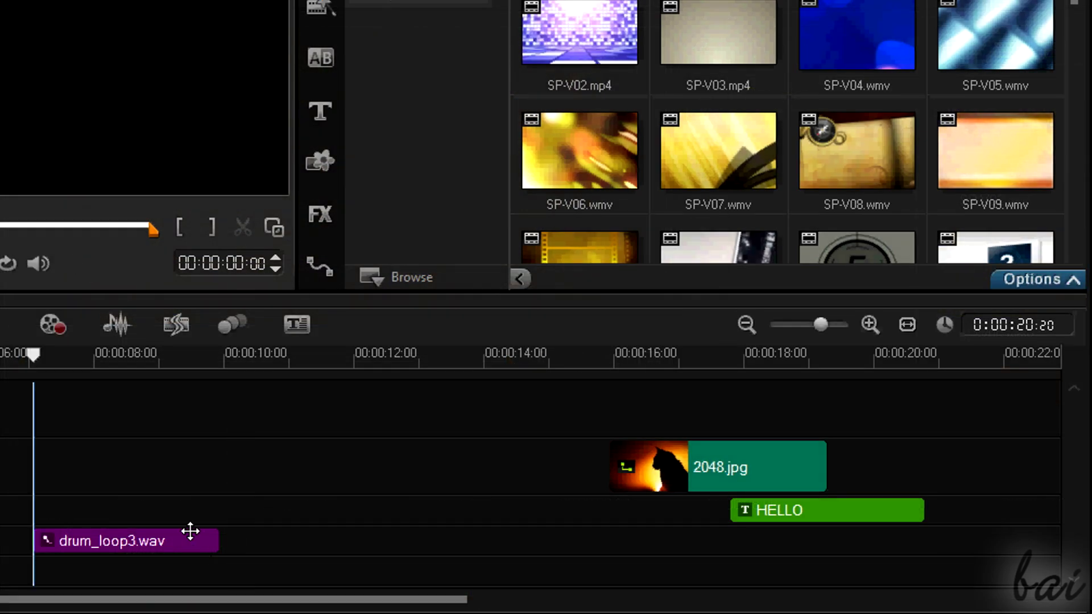
drag(220, 539, 898, 533)
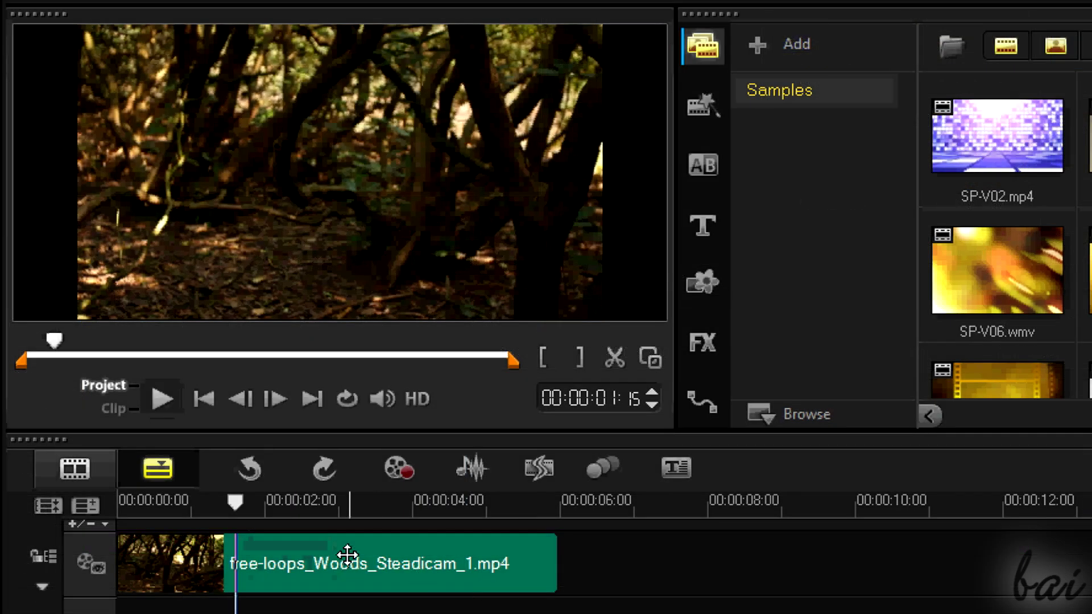
Select the woods clip and put the playhead at 00:00:03:12
click(344, 553)
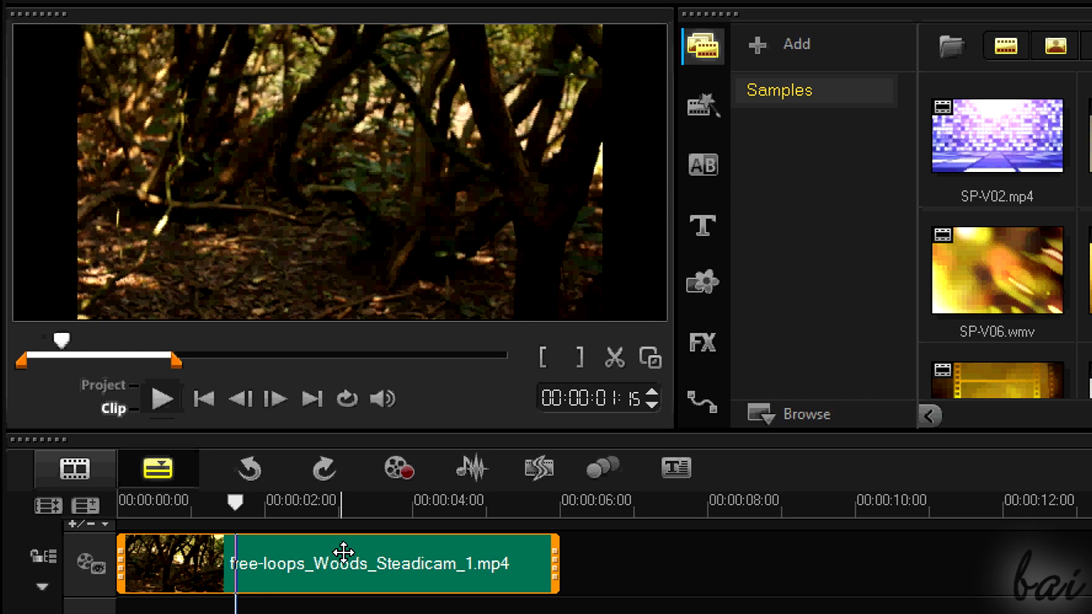
click(373, 505)
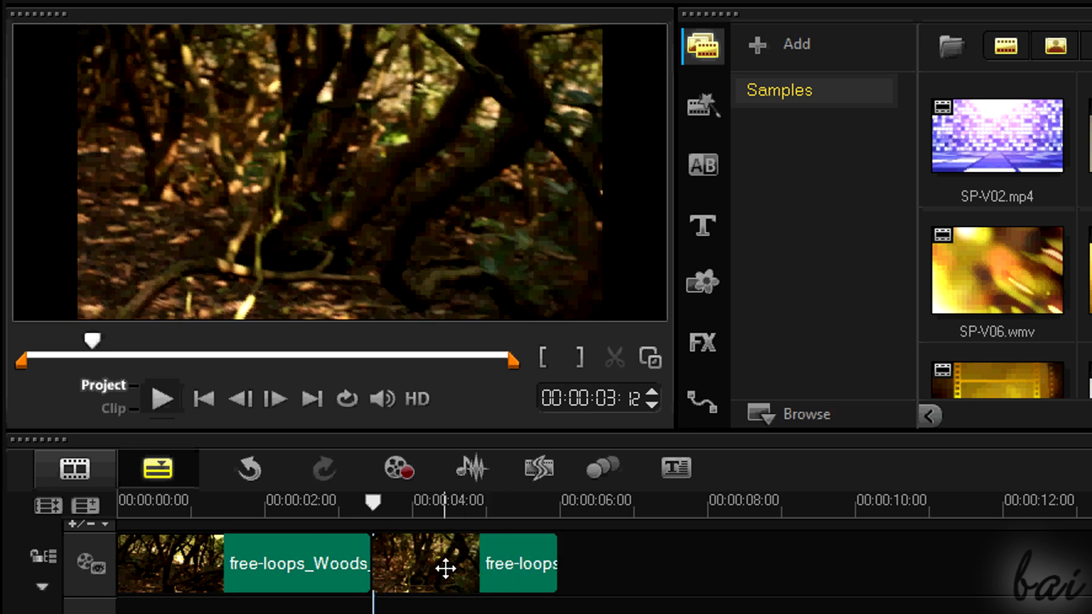
Preview and play the SP-V03, SP-V04 and SP-V05 sample clips from the library
drag(445, 567, 510, 575)
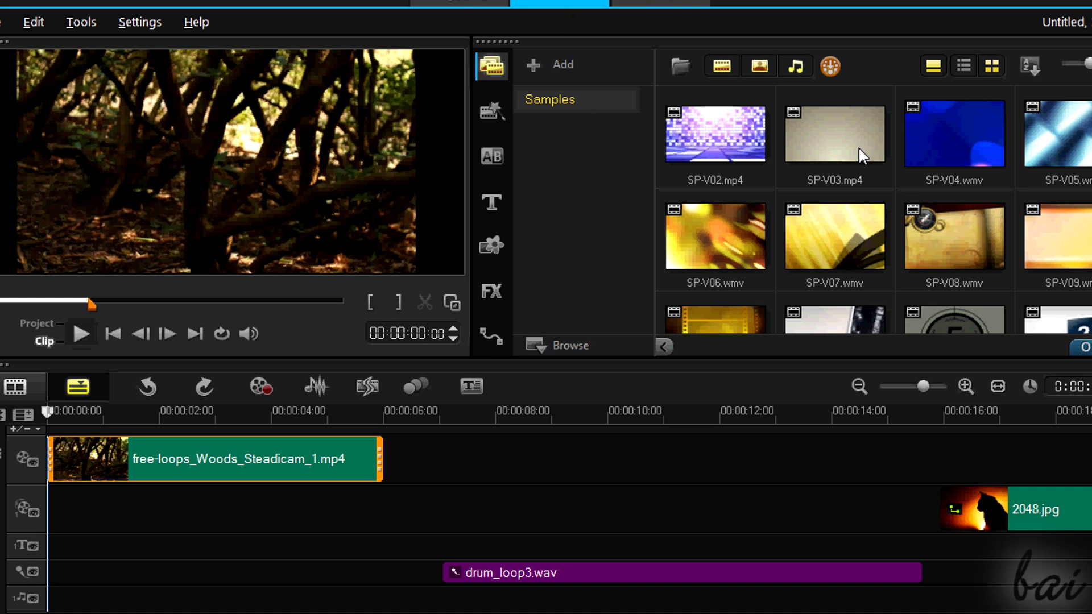
click(860, 158)
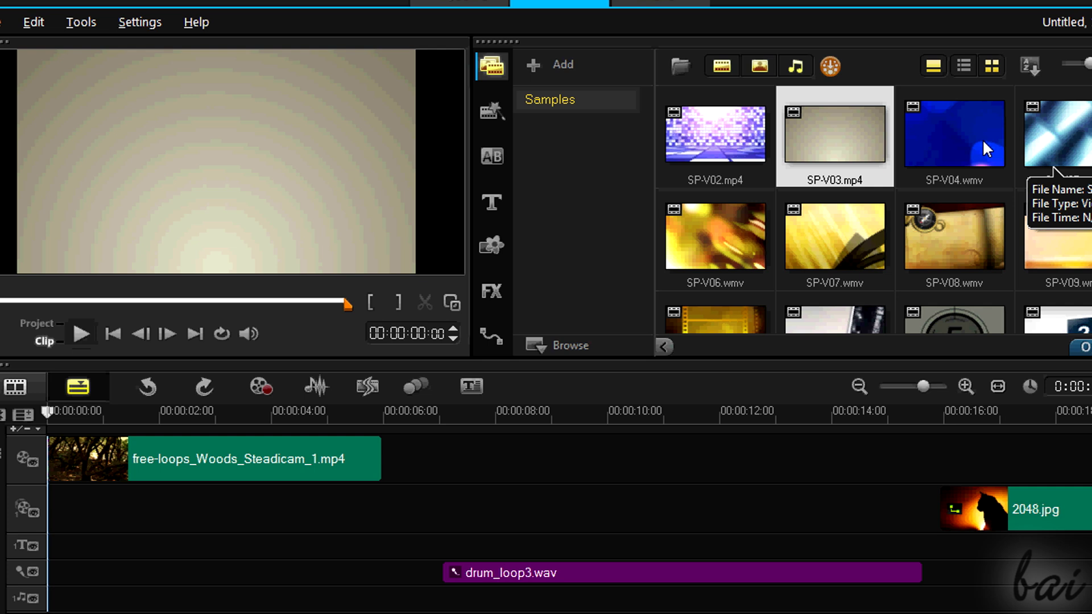
click(971, 161)
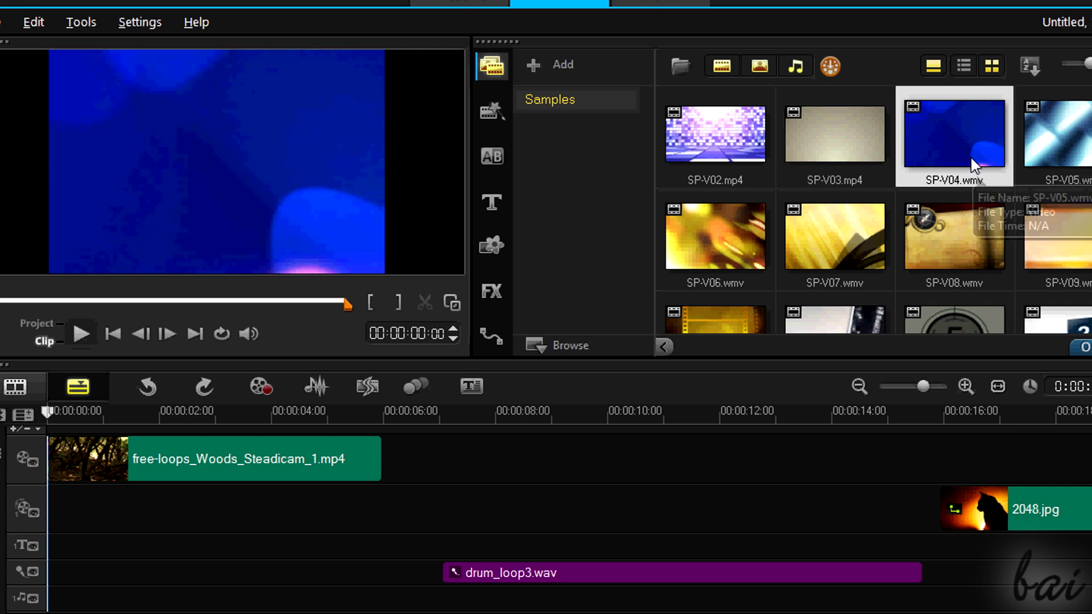
click(83, 333)
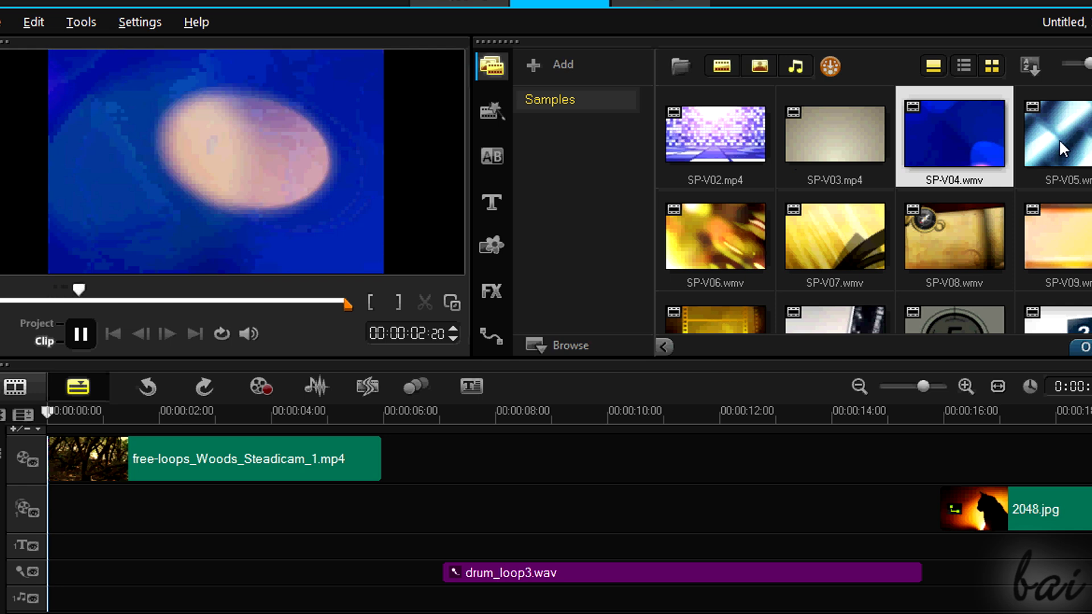
click(1080, 156)
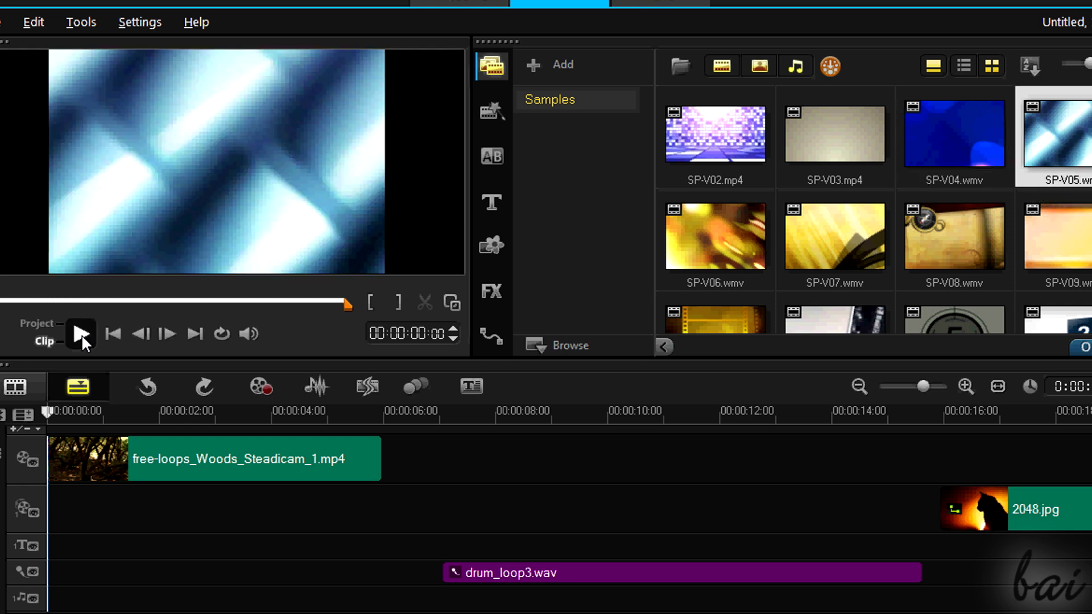
click(82, 333)
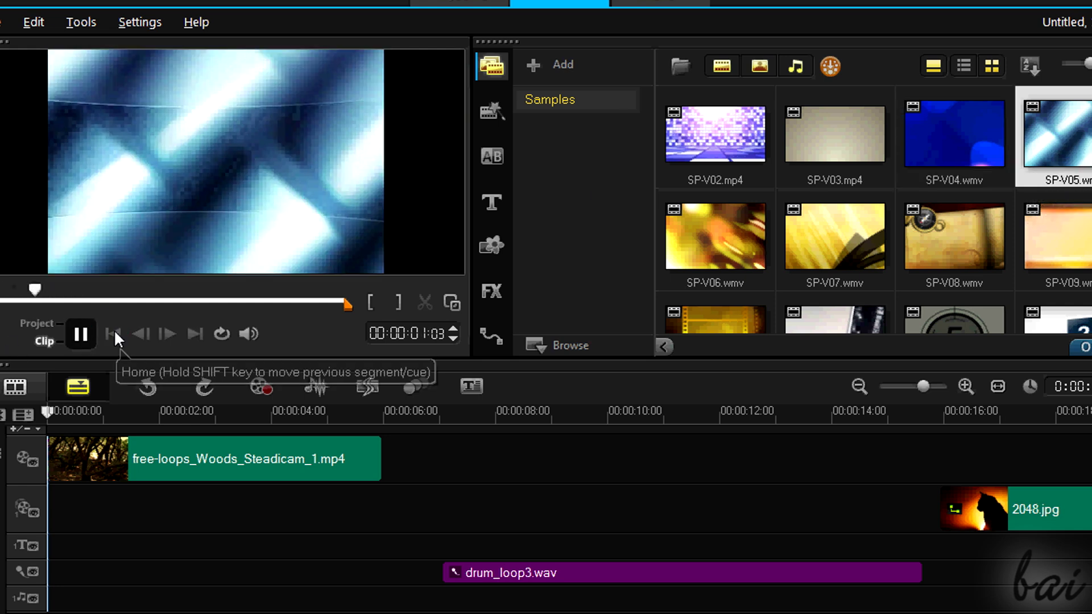
Stop playback and preview the Beginning Instant Project template IP-B01
key(space)
click(486, 110)
click(87, 330)
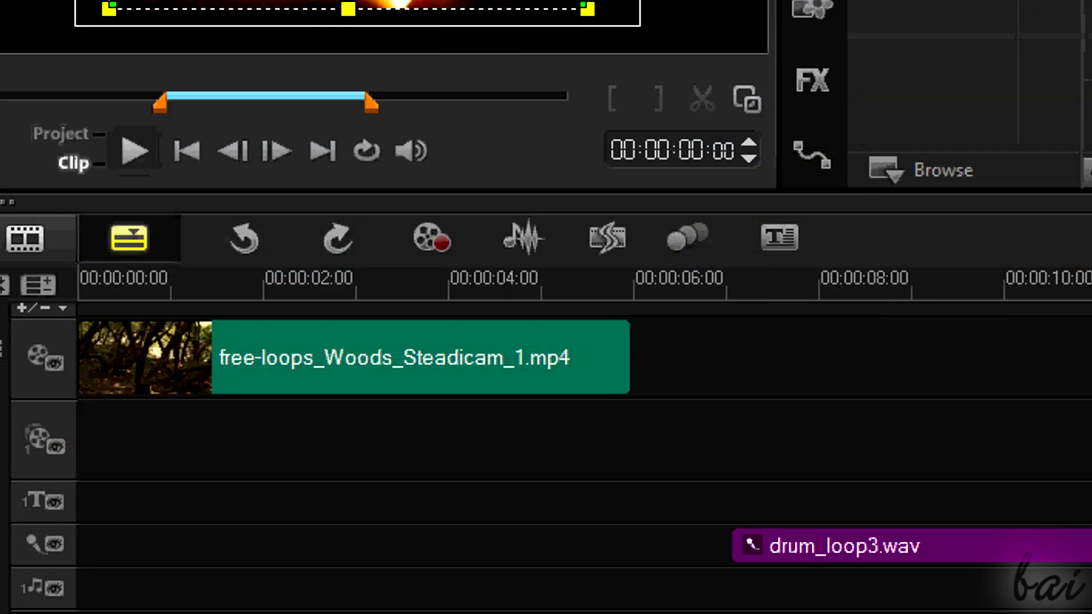
Place the cat image 2048.jpg after the woods clip on the video track and scrub into it
drag(1089, 364, 698, 365)
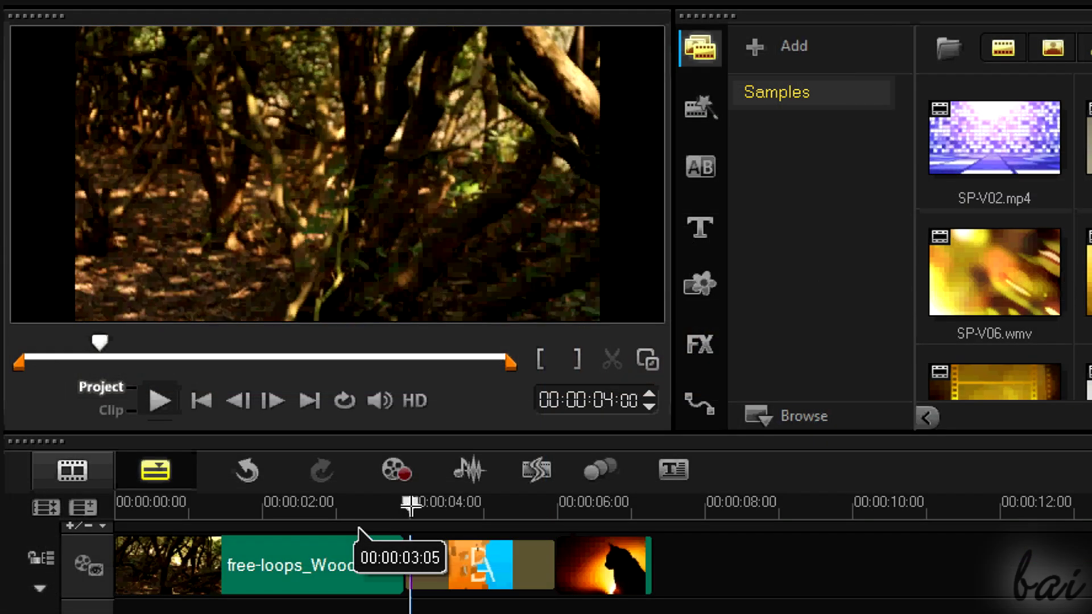
drag(430, 508, 557, 521)
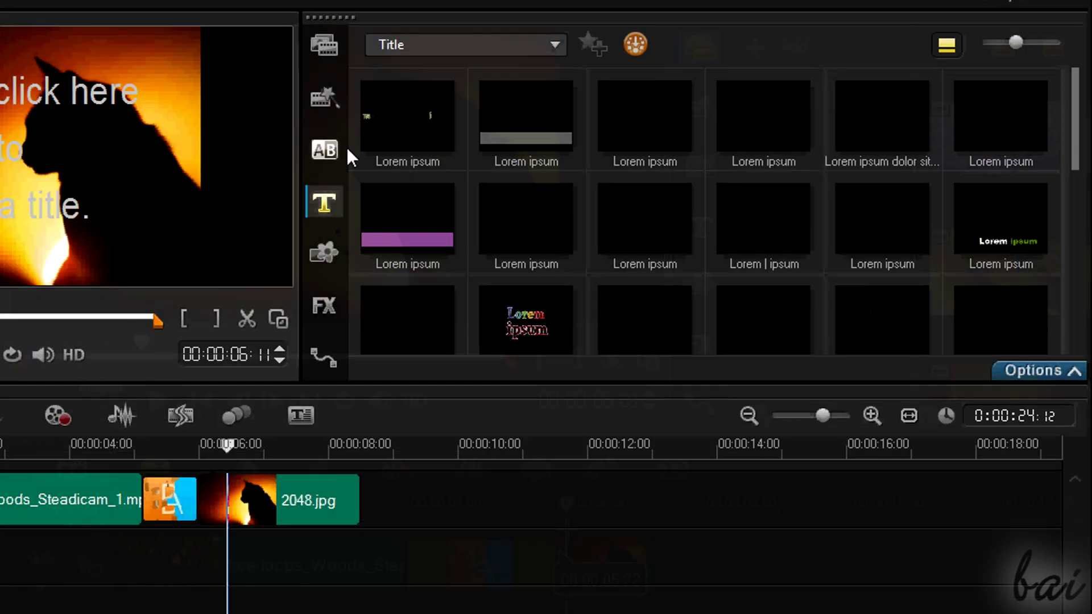
Insert the Arrows transition between the woods clip and 2048.jpg and scrub through it
click(708, 162)
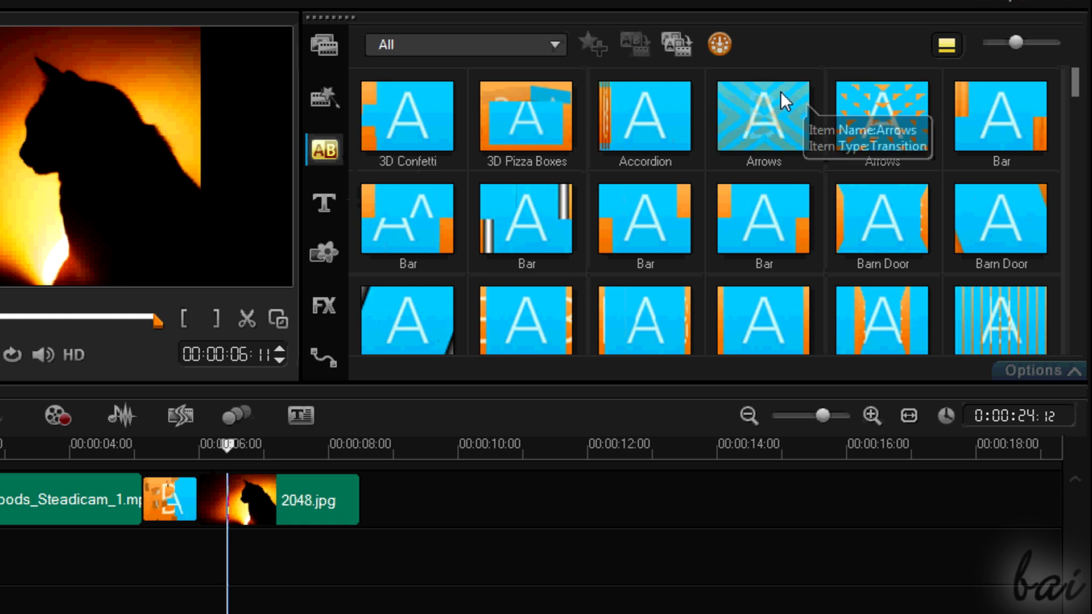
click(778, 128)
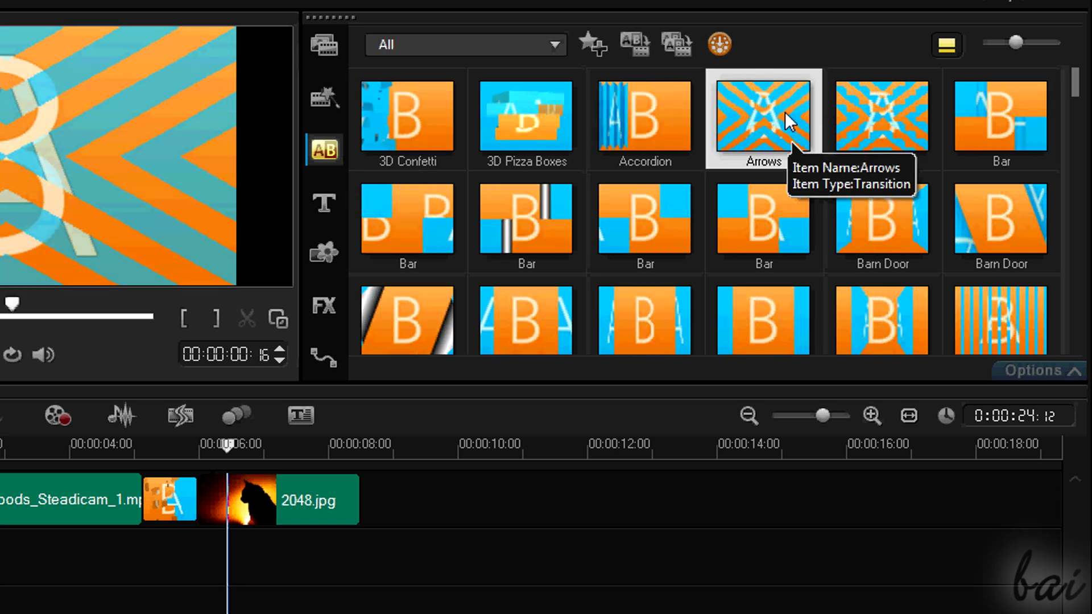
drag(789, 131, 176, 492)
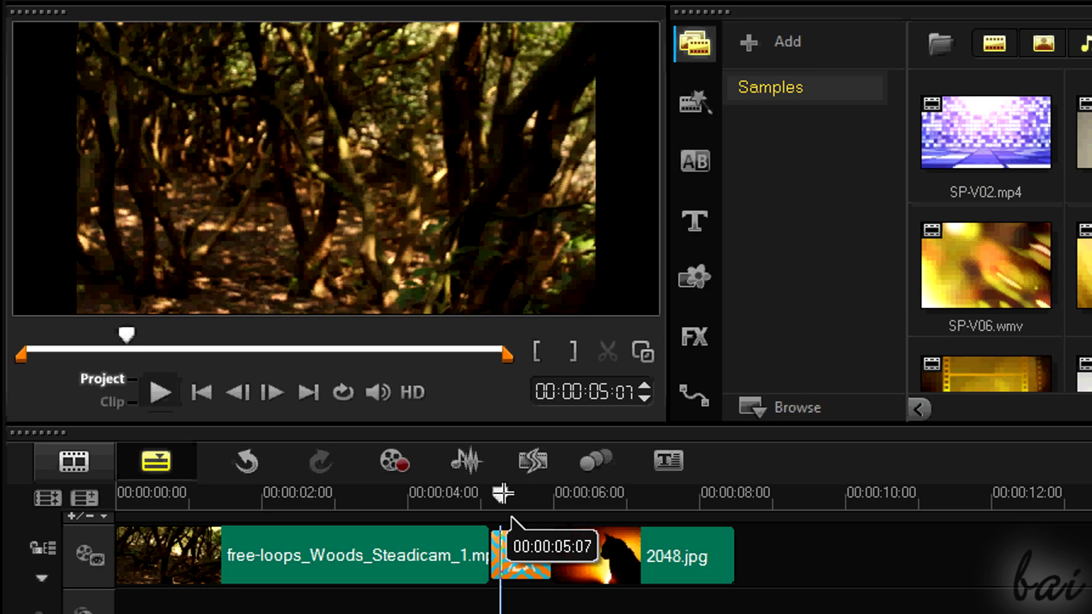
drag(510, 519, 571, 519)
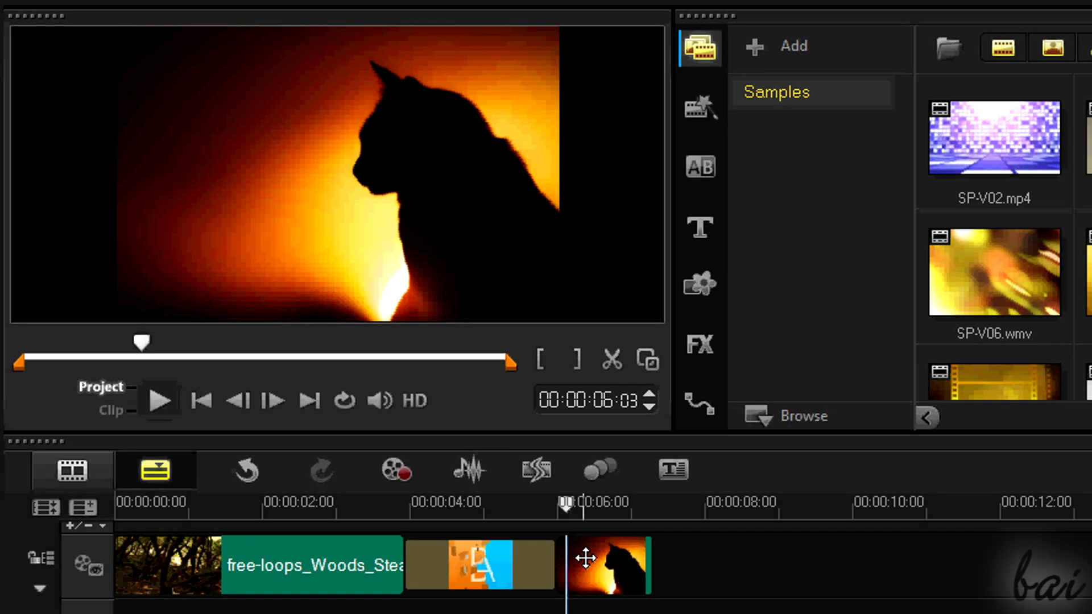
Move the 2048.jpg cat clip later on the timeline
drag(586, 559, 673, 567)
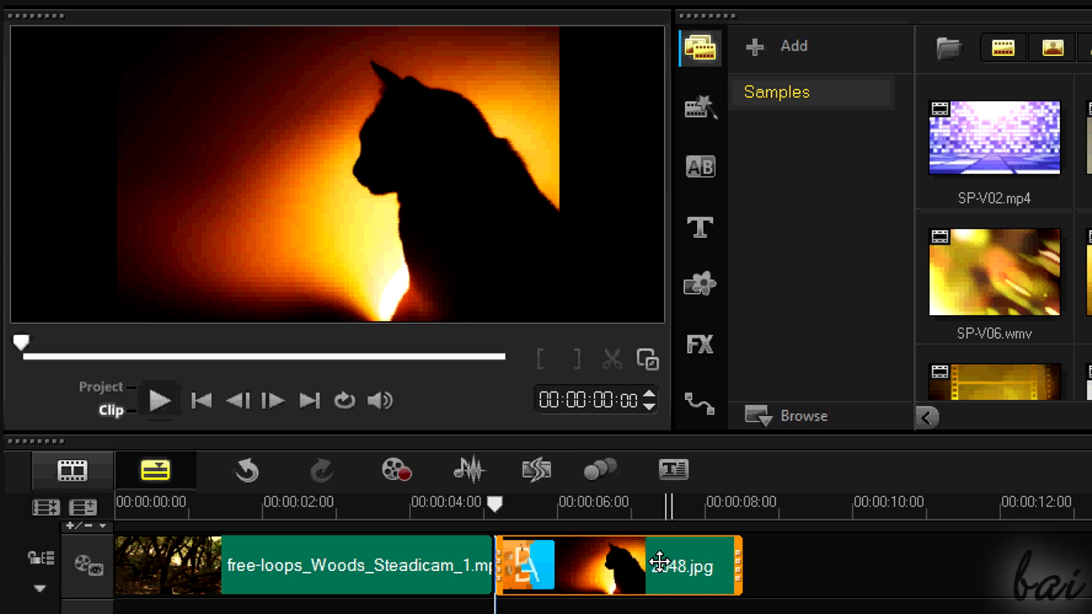
click(609, 567)
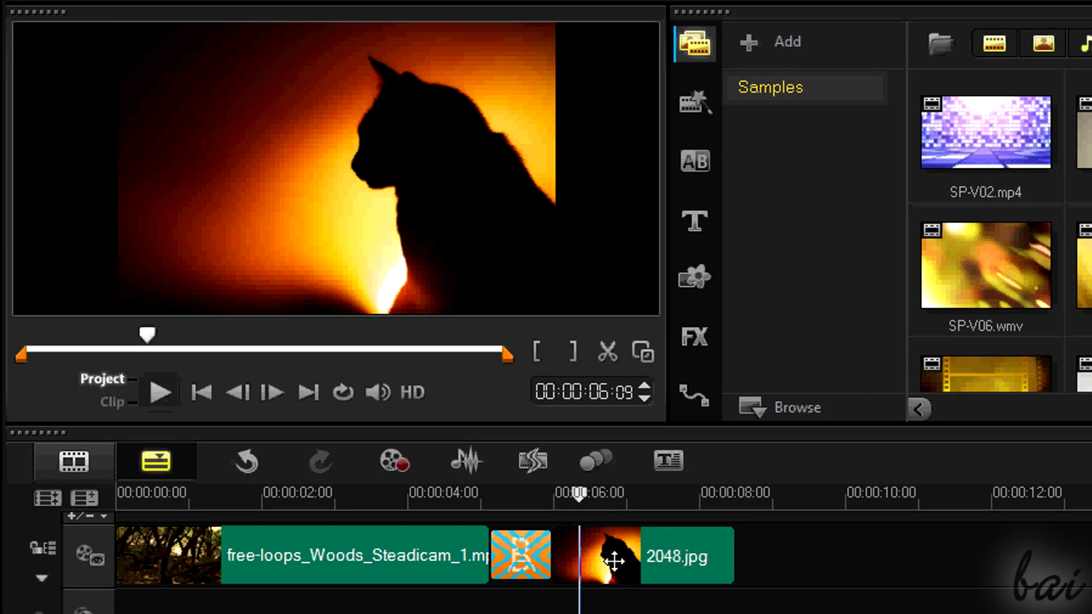
drag(609, 567, 806, 573)
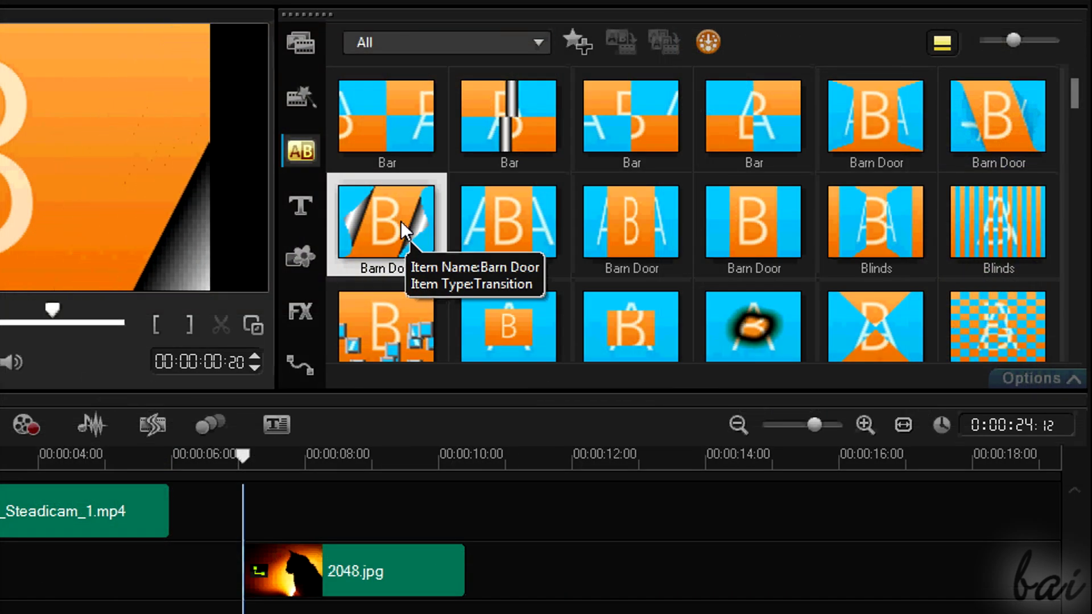
Add the Barn Door transition before 2048.jpg and scrub through it
drag(400, 221, 269, 564)
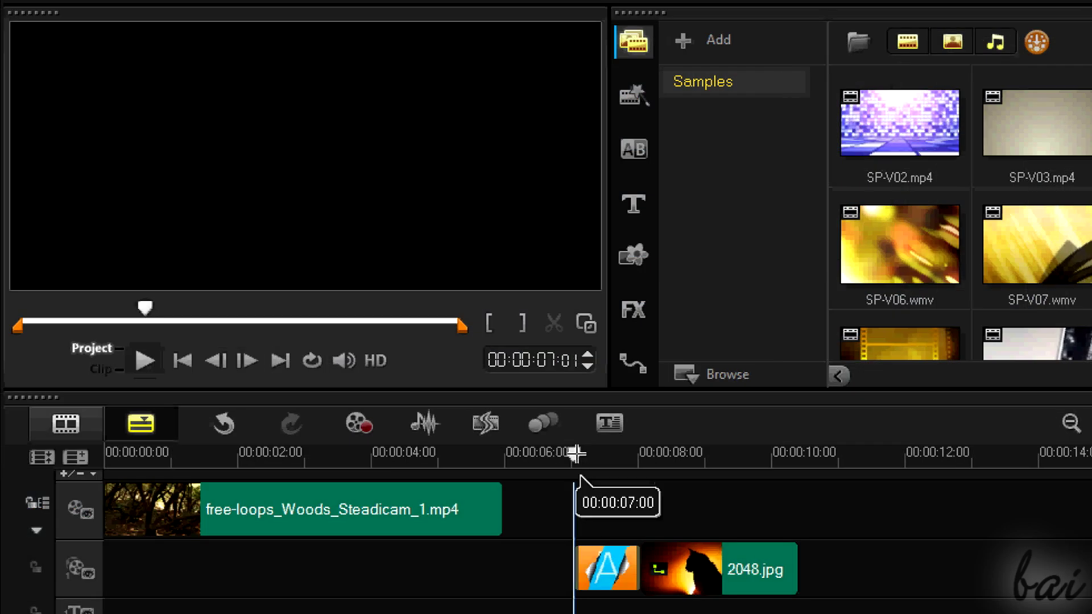
drag(576, 453, 650, 454)
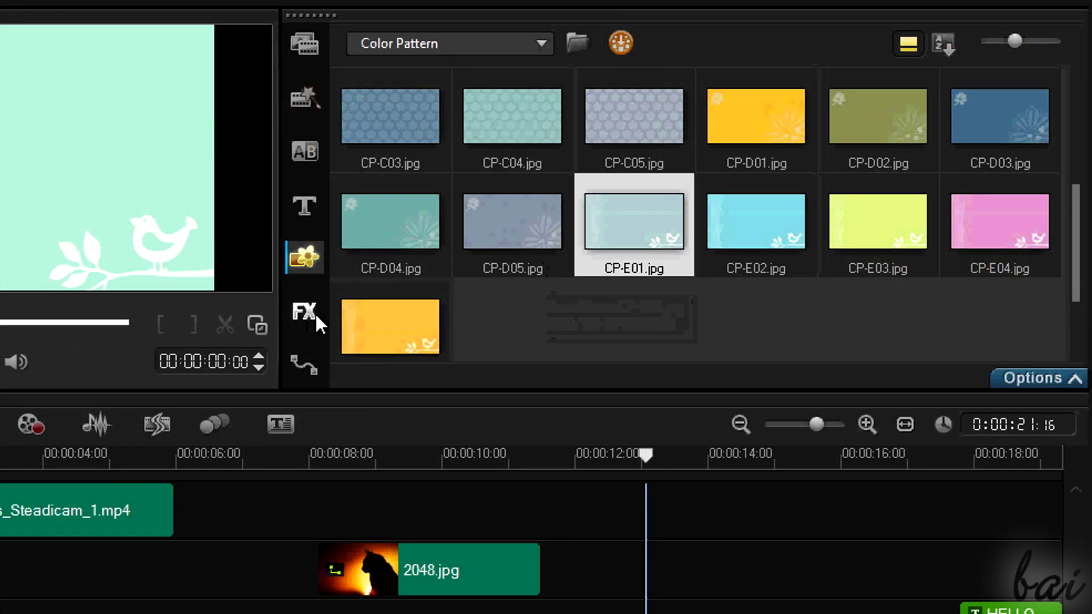
Apply the Bubble video filter to 2048.jpg and play it back to check
click(315, 312)
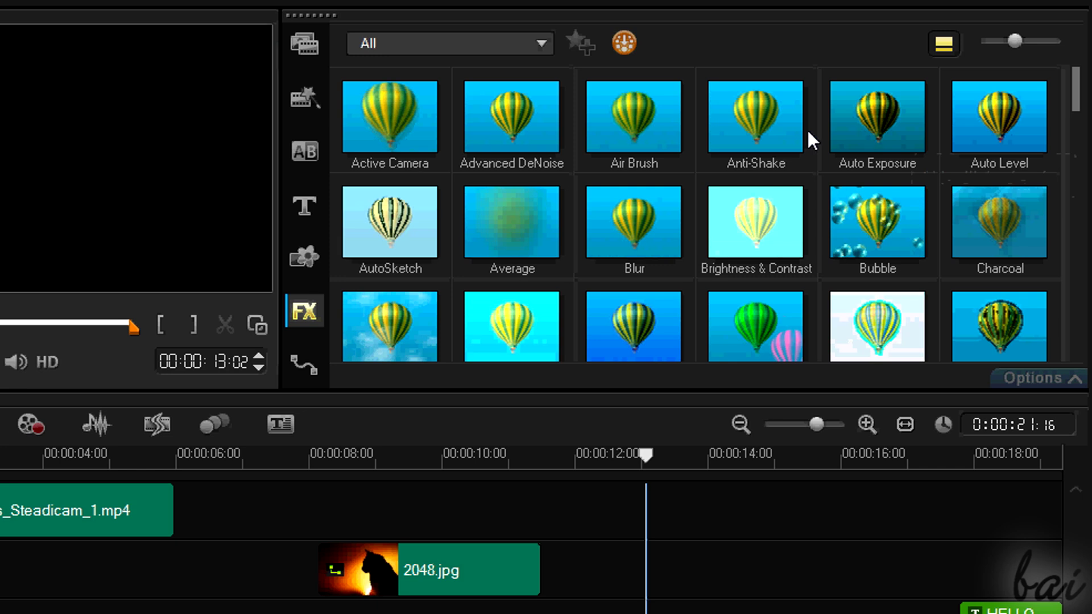
click(893, 235)
click(895, 223)
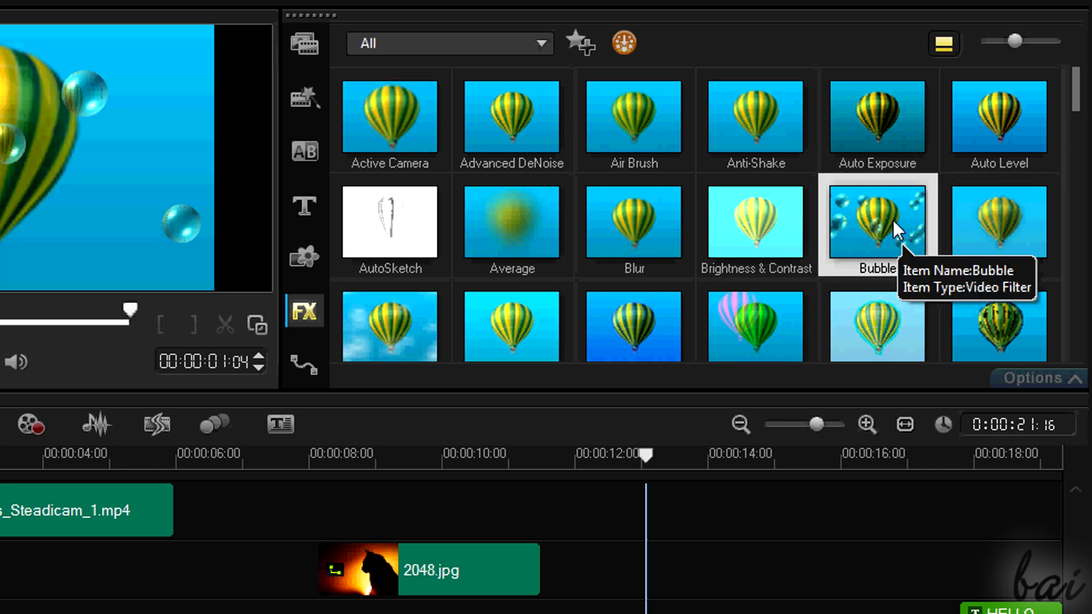
drag(895, 223, 385, 591)
click(304, 44)
click(145, 359)
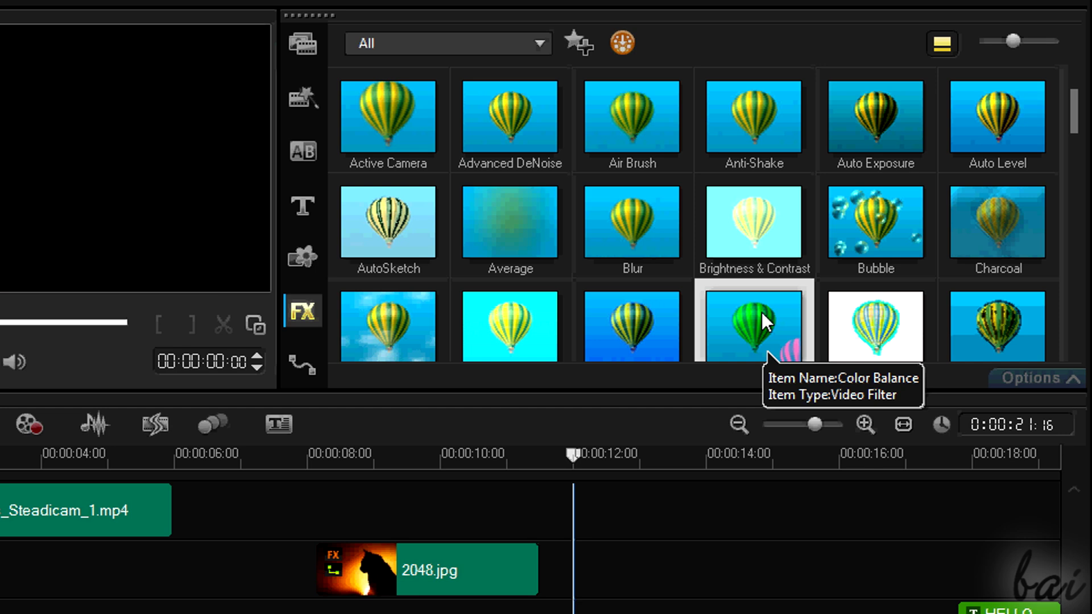
Try the ColorShift filter on 2048.jpg, then undo it to keep only Bubble
scroll(766, 354, down, 1)
drag(767, 354, 454, 560)
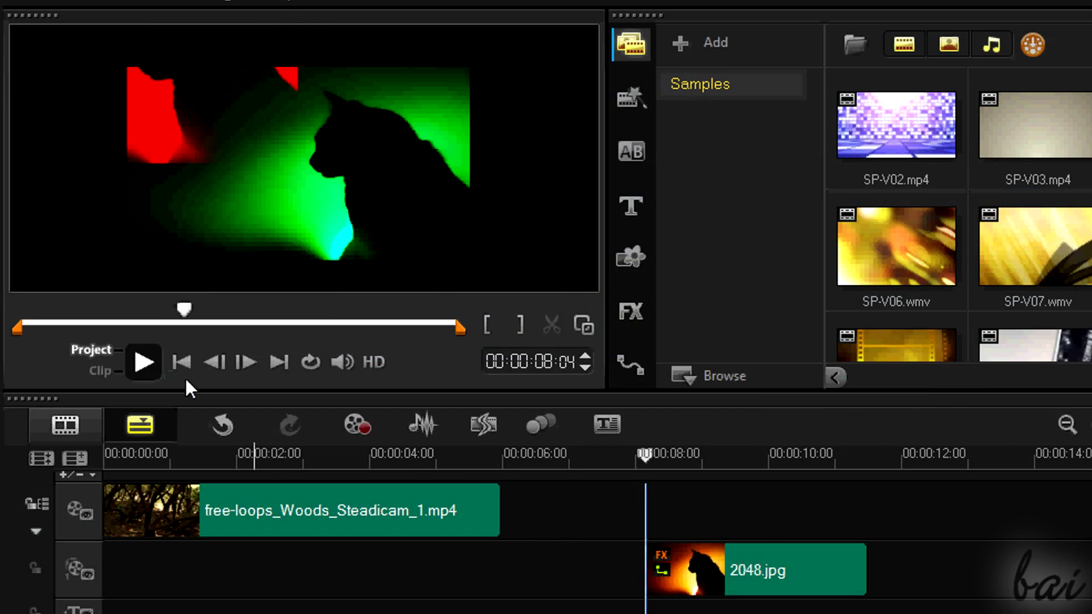
key(space)
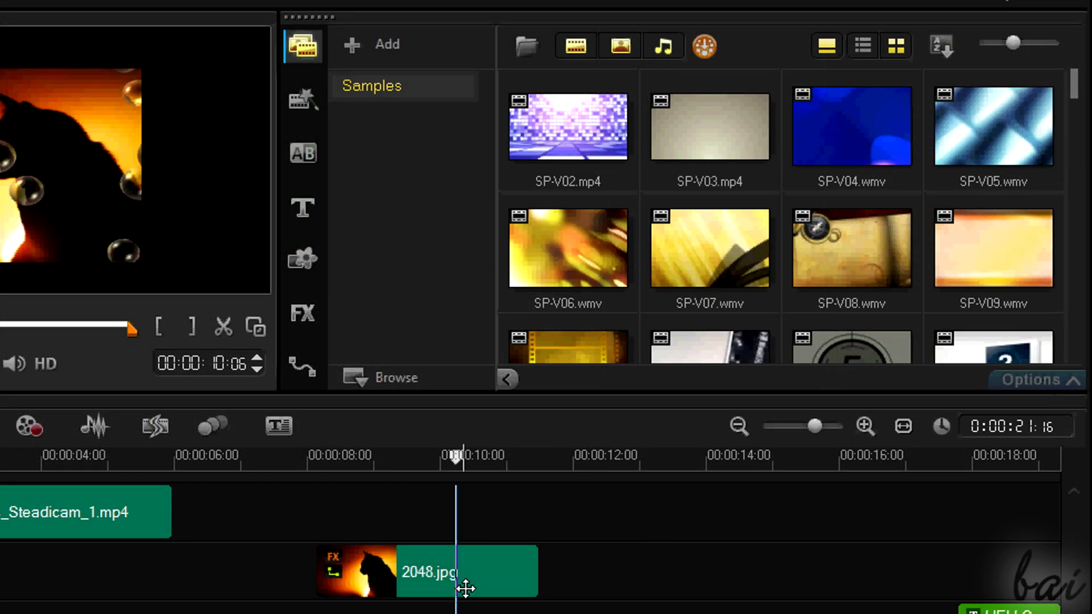
Turn off Replace Last Filter and add ColorShift to the 2048.jpg cat overlay
click(465, 588)
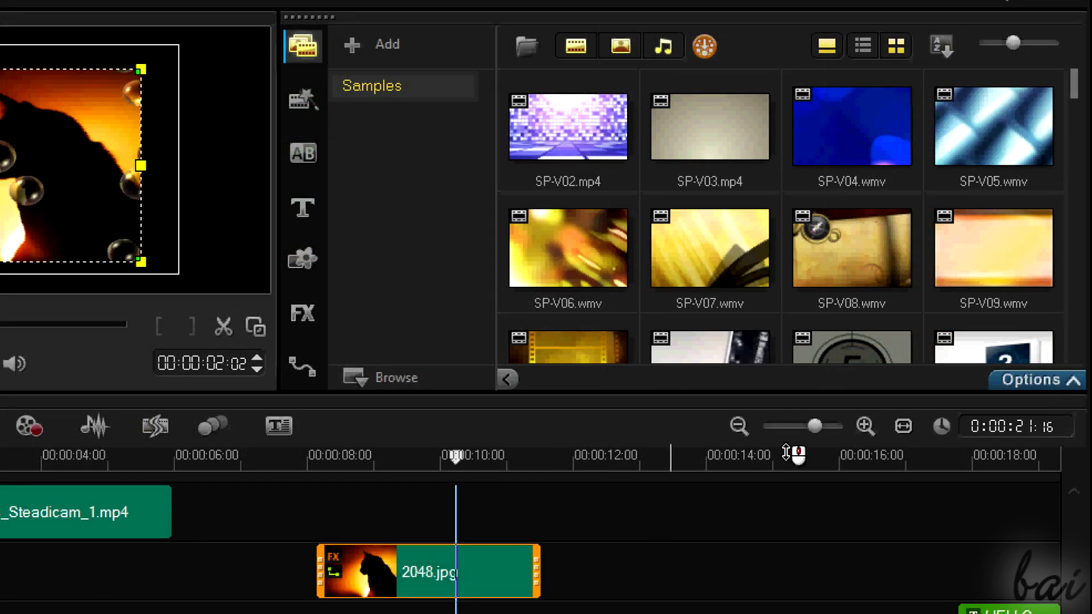
click(1031, 384)
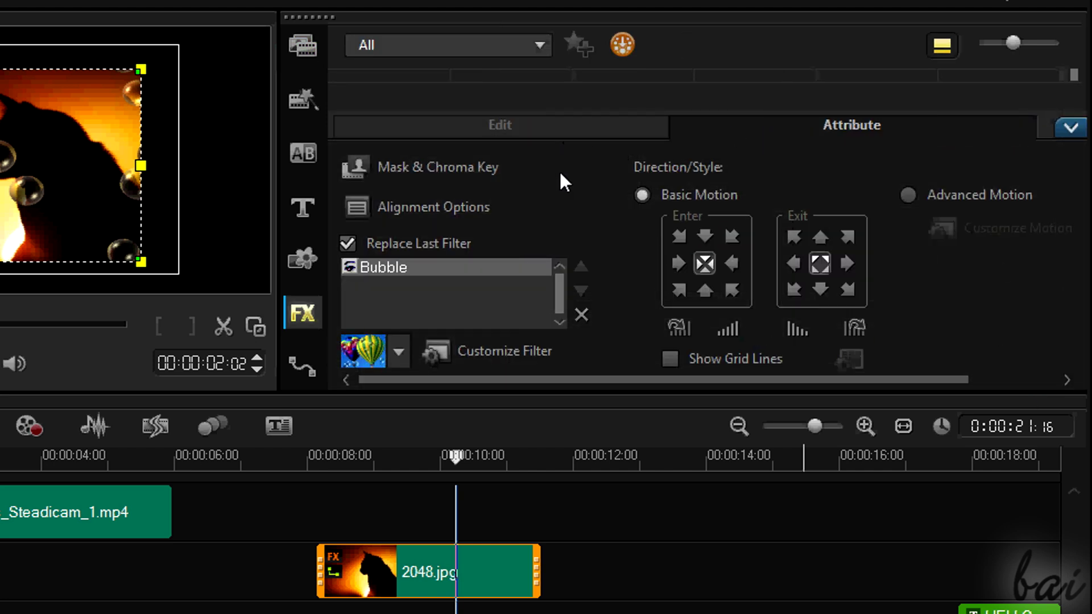
click(348, 244)
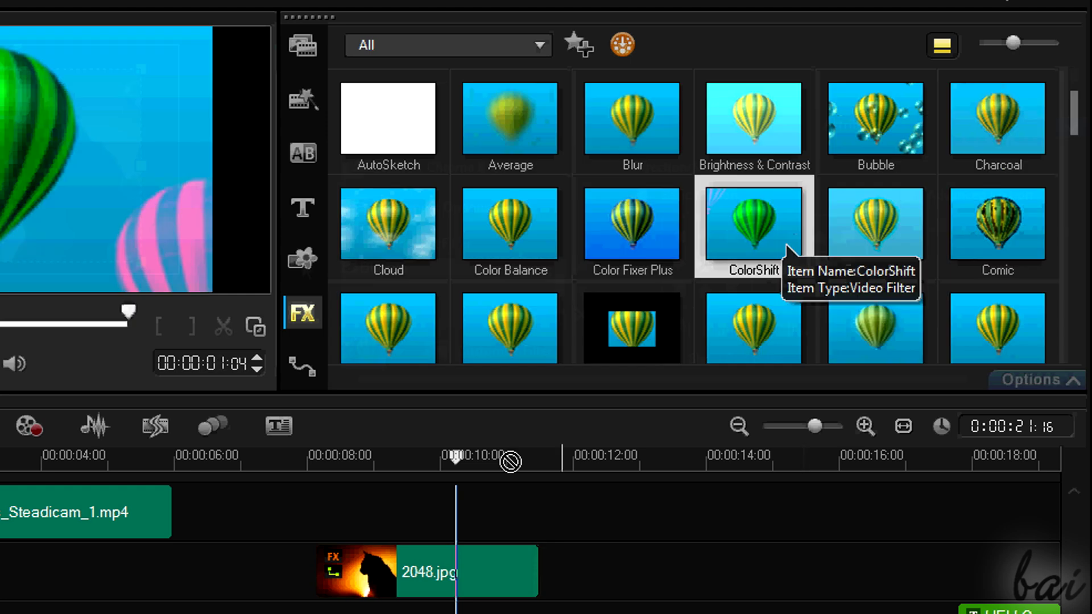
drag(753, 228, 413, 560)
Play the whole project preview and select the 2048.jpg overlay clip
click(304, 46)
key(space)
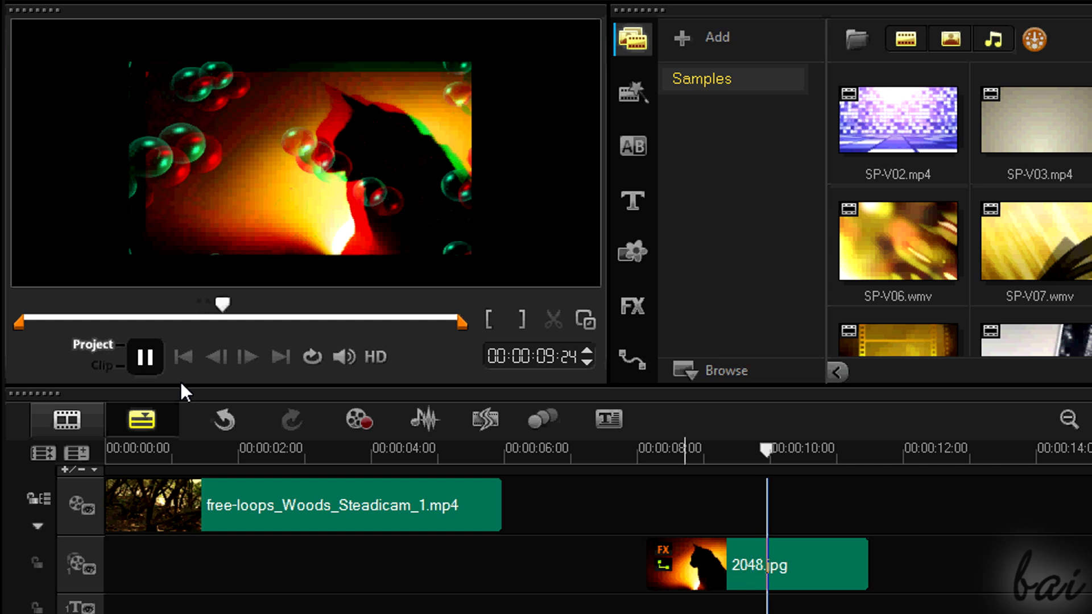
click(758, 564)
Shift the overlay's Color Correction hue to 46 and negative, then reset it and preview
click(632, 305)
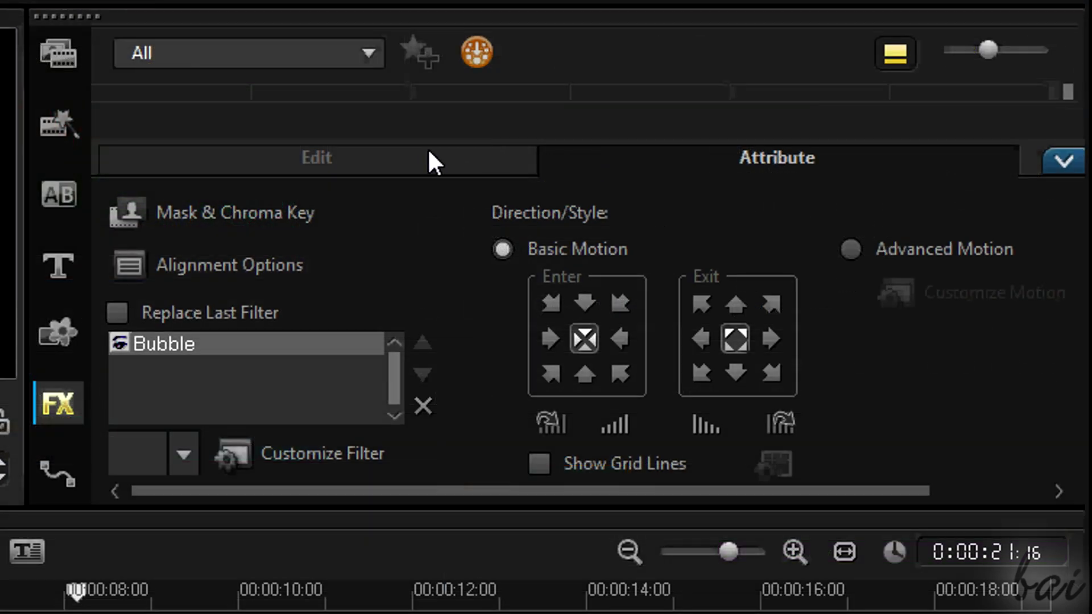
click(668, 114)
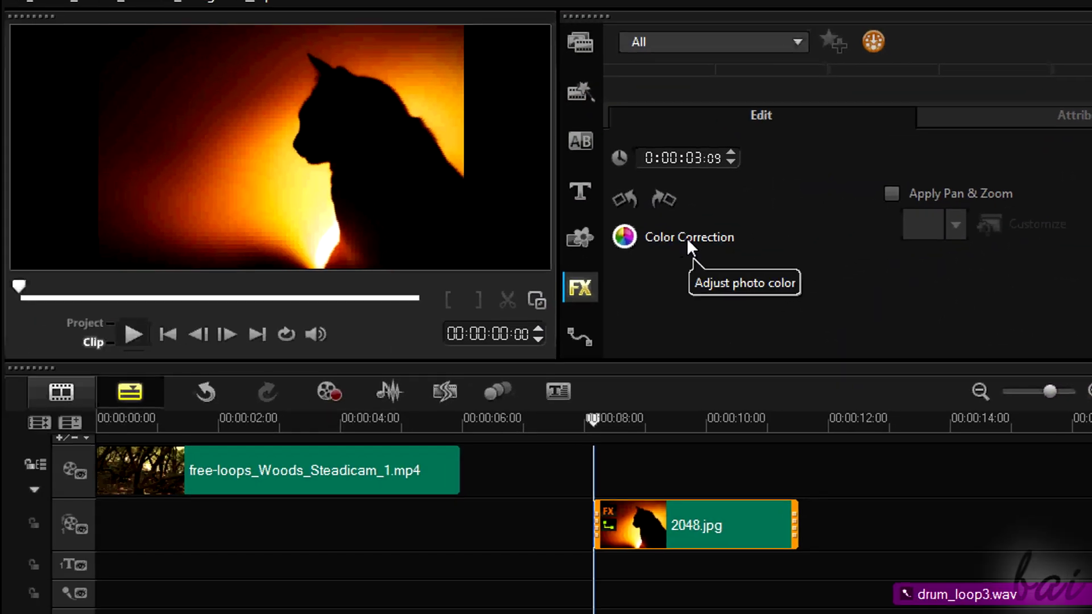
click(395, 304)
drag(779, 216, 815, 227)
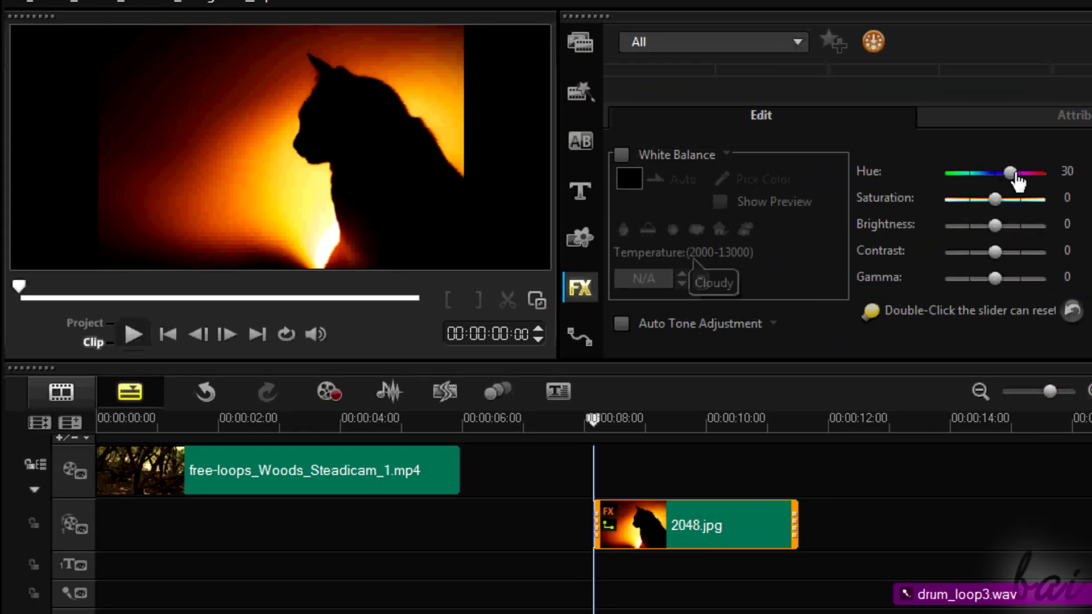
drag(1024, 182, 986, 185)
double_click(988, 176)
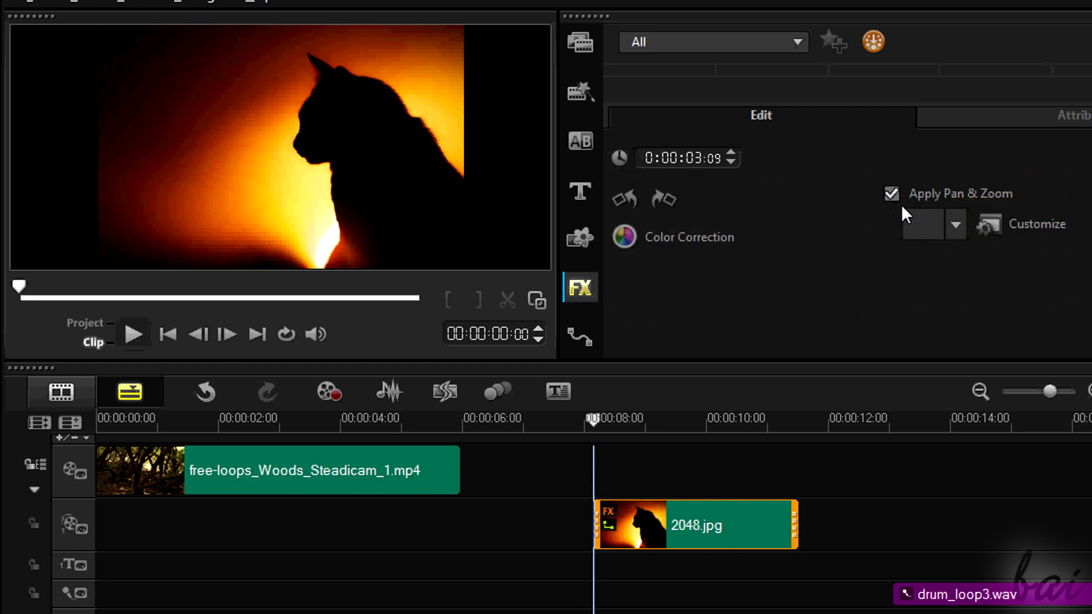
click(133, 334)
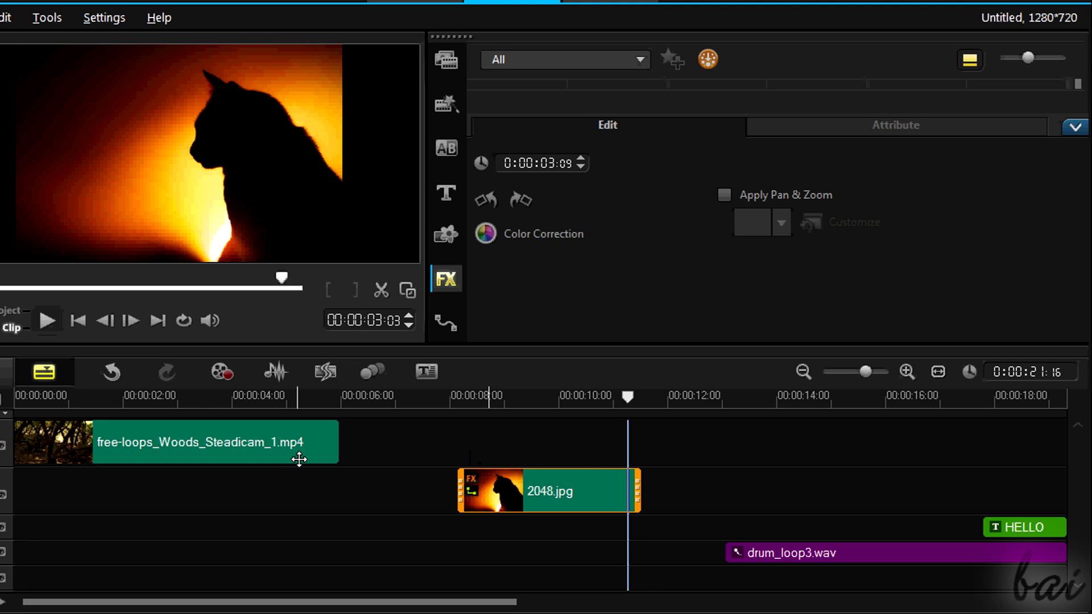
Split the Intro(4.3).mp4 sound onto its own audio track and try moving it later
click(421, 484)
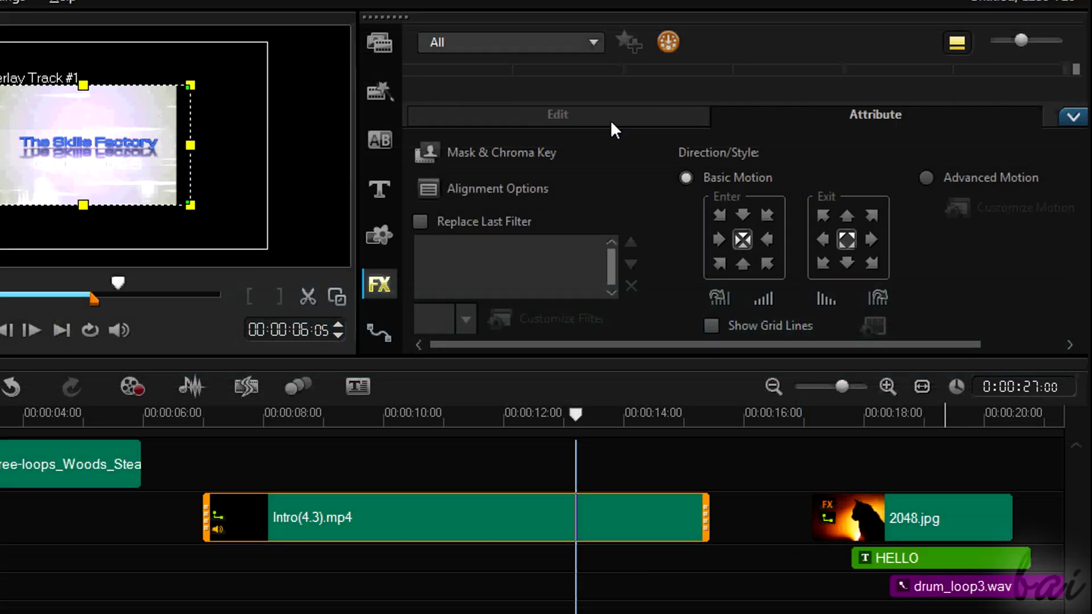
click(609, 113)
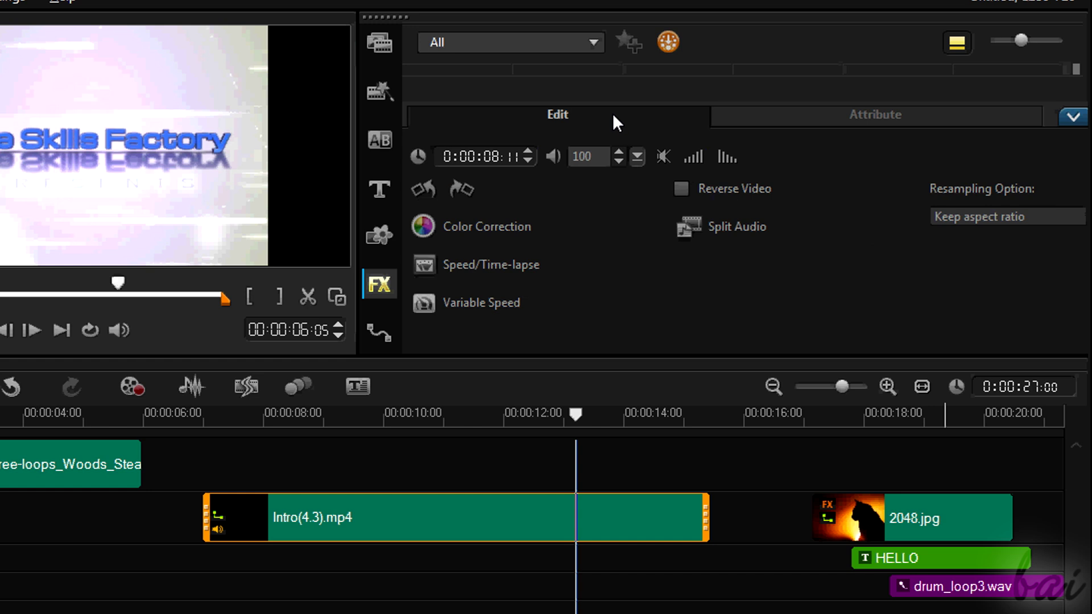
click(734, 231)
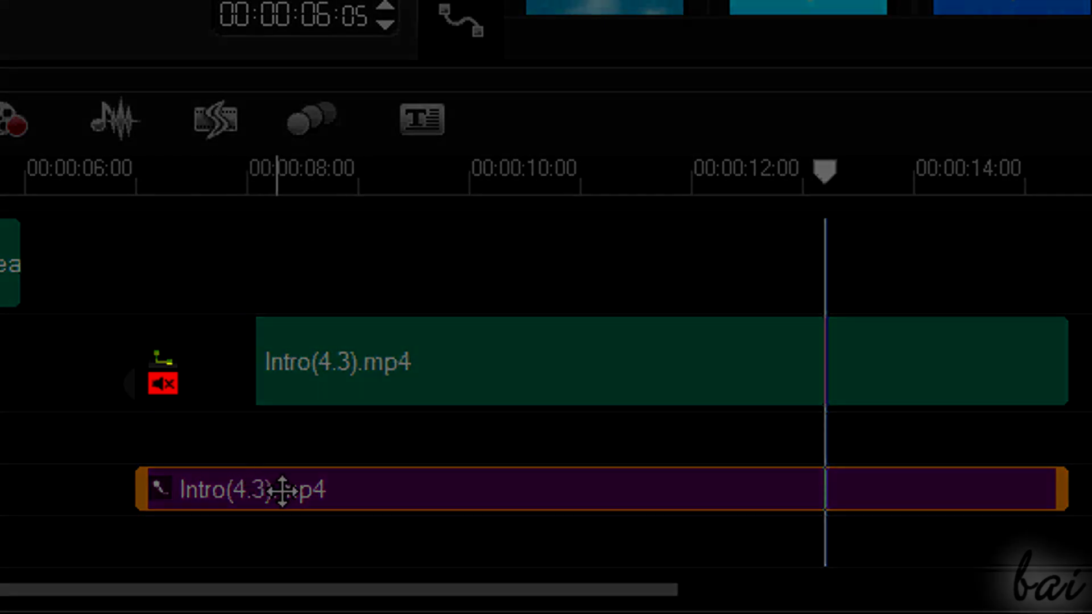
drag(283, 492, 356, 480)
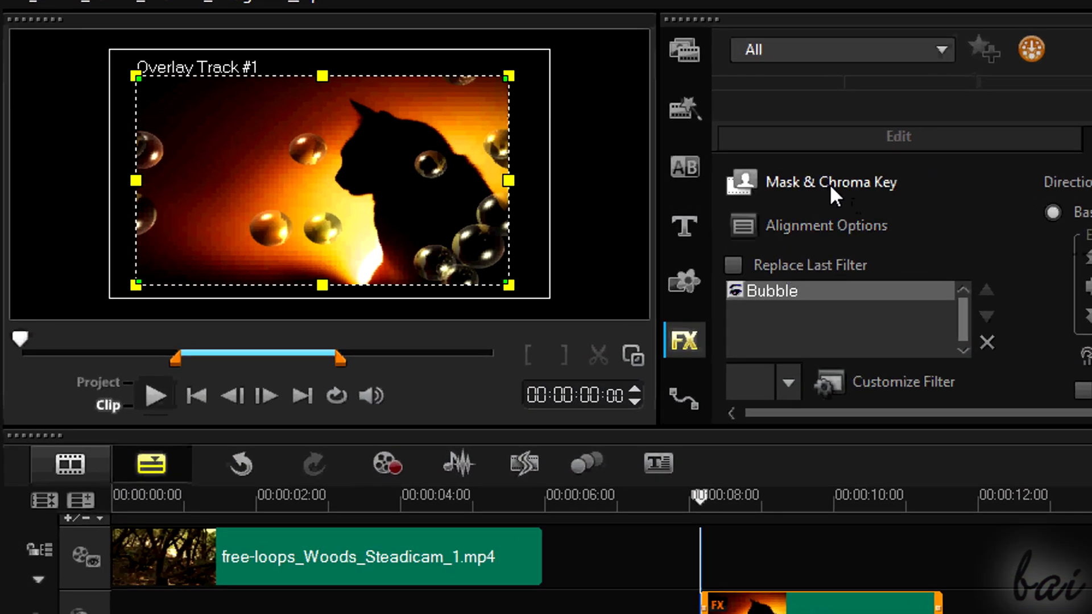
click(830, 183)
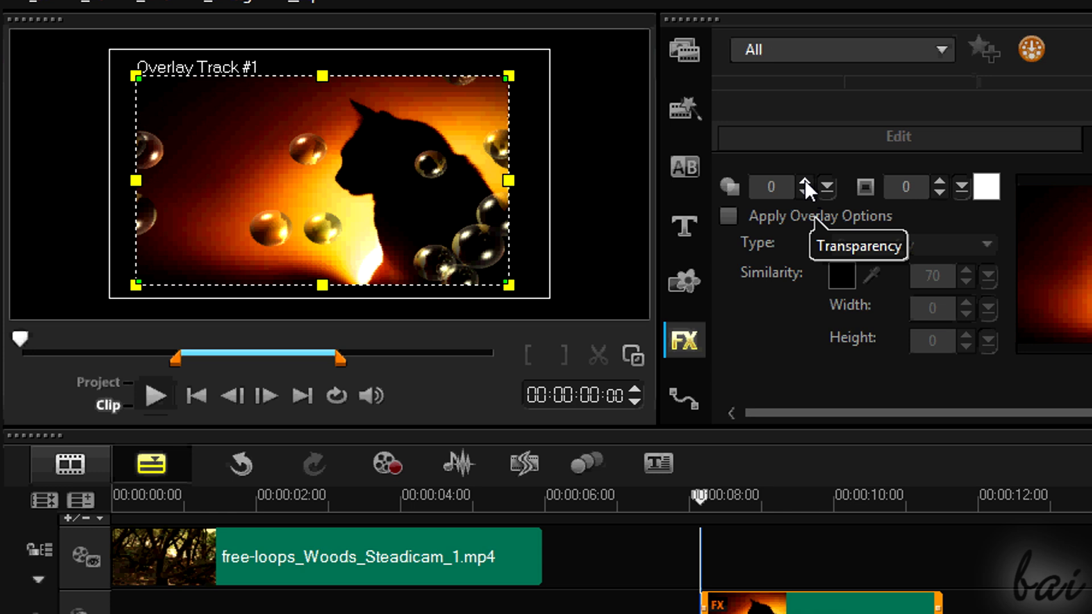
drag(804, 179, 801, 191)
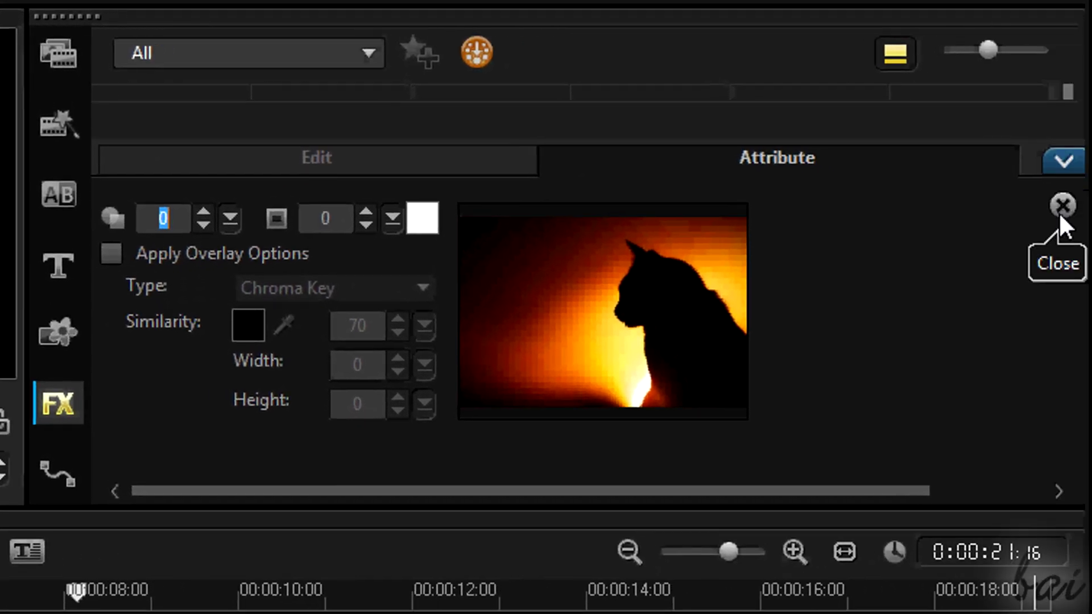
click(1060, 210)
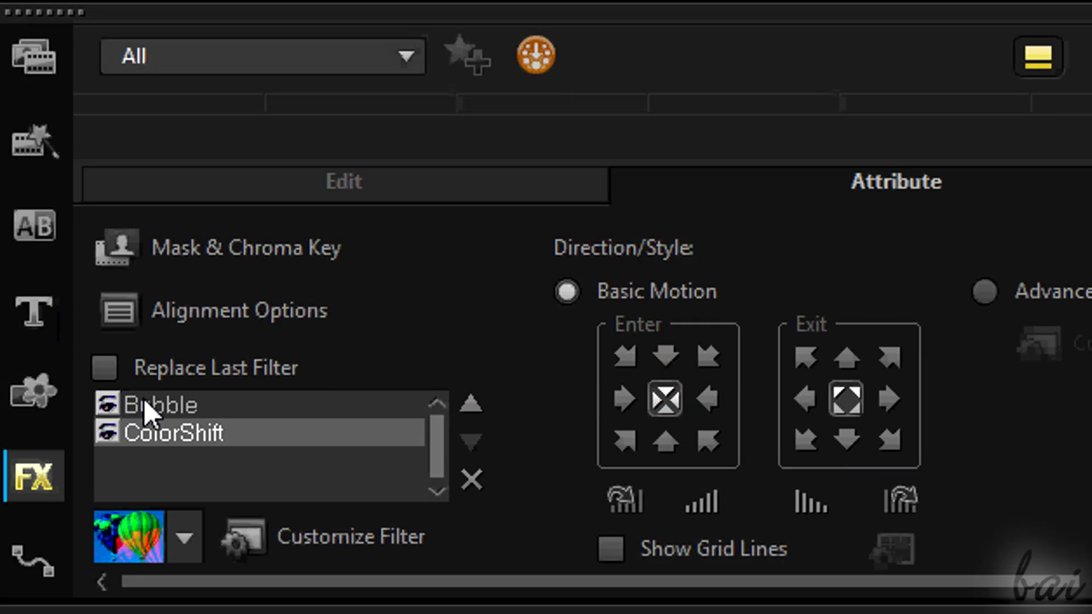
Delete ColorShift from the cat overlay's filter list, keeping Bubble, and customize Bubble
click(147, 406)
click(172, 431)
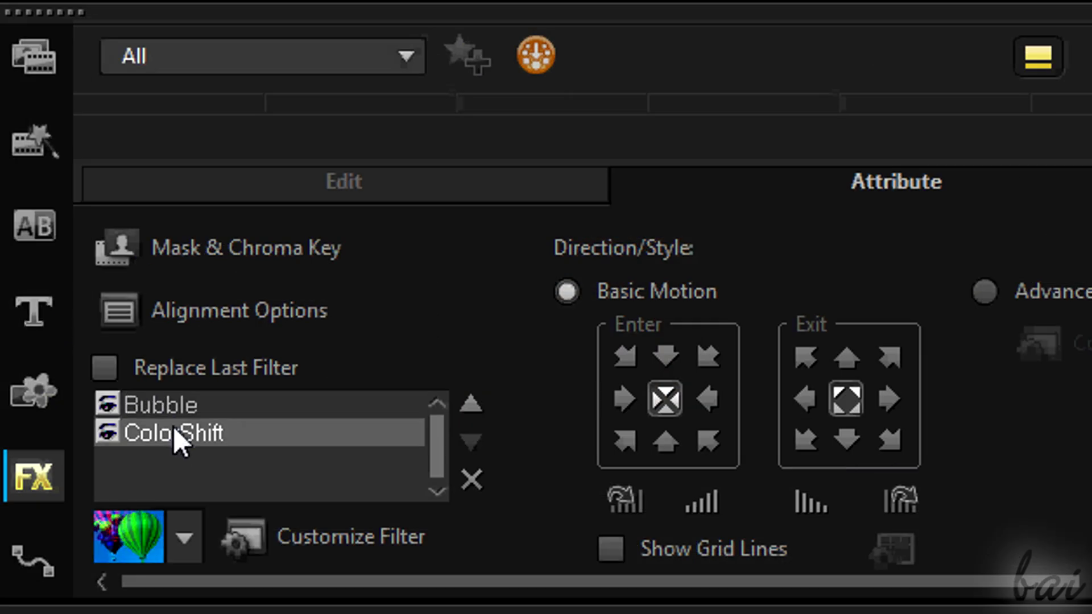
click(170, 406)
click(180, 430)
click(476, 484)
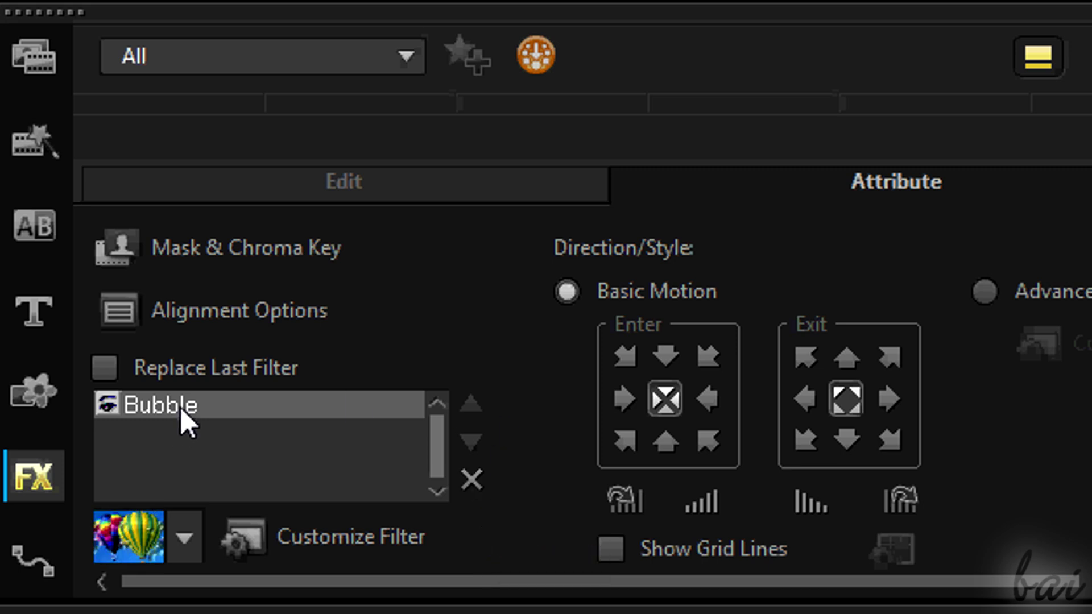
click(317, 540)
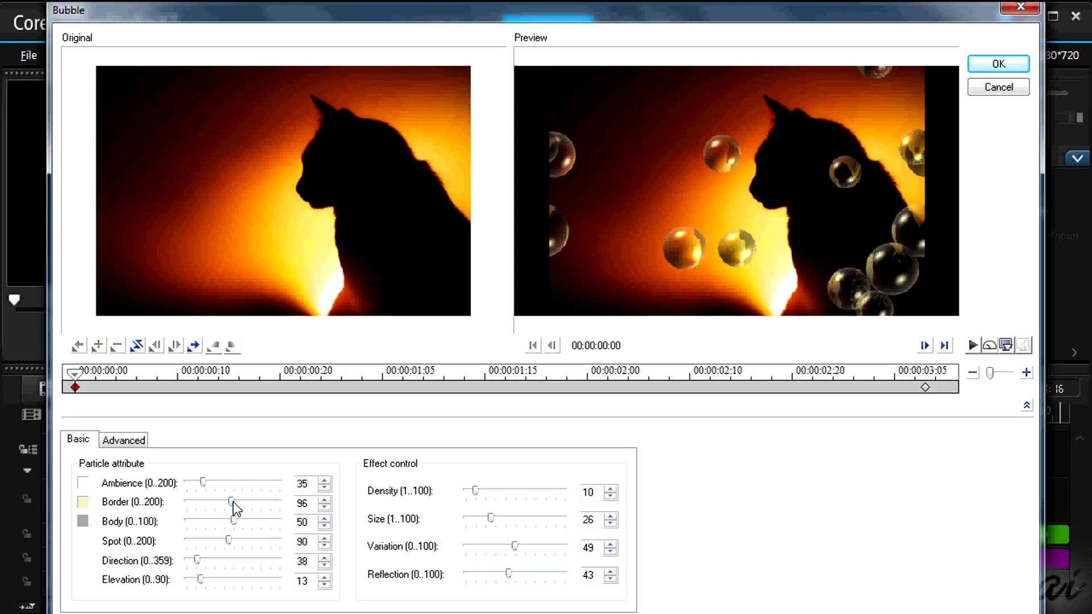
Raise the Bubble filter's Border strength to 141
mouse_move(233, 502)
mouse_down()
mouse_move(263, 504)
mouse_move(246, 503)
mouse_up()
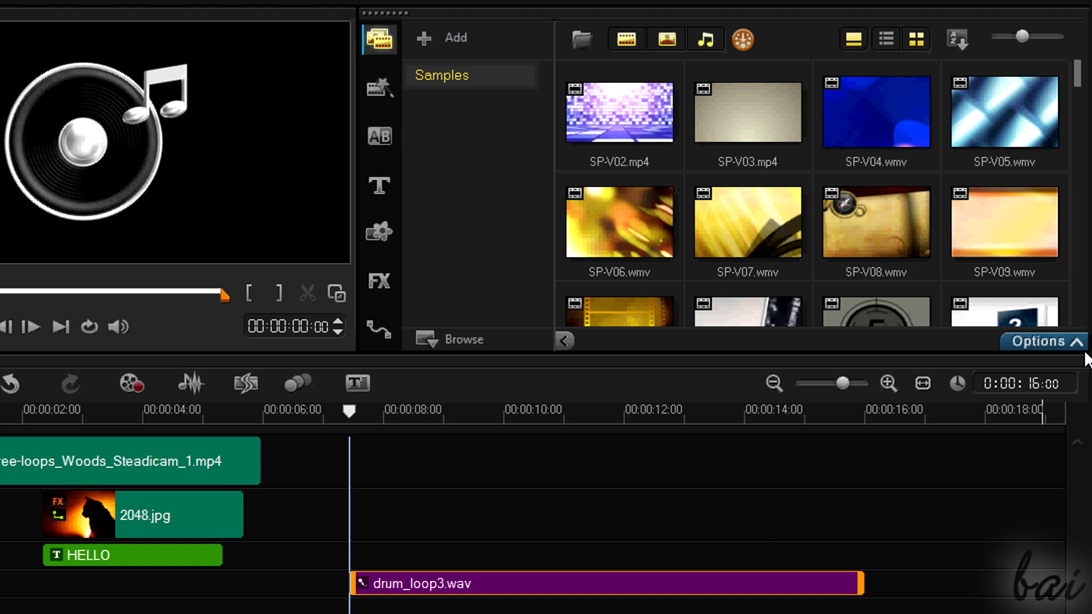
Open drum_loop3.wav's Audio Filter dialog, then close it and its Options panel without adding a filter
click(1044, 343)
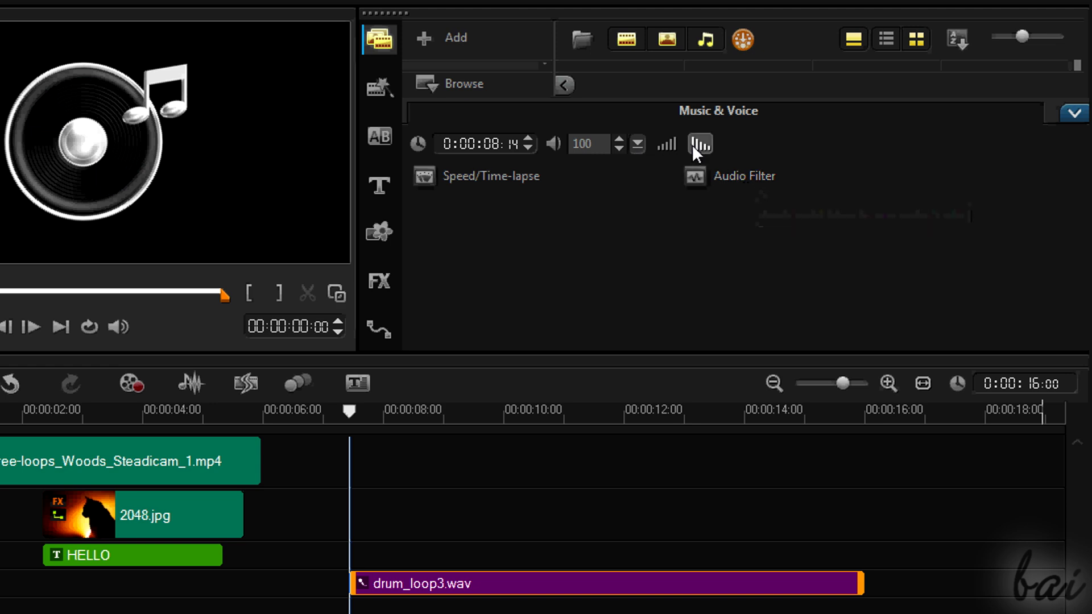
click(719, 176)
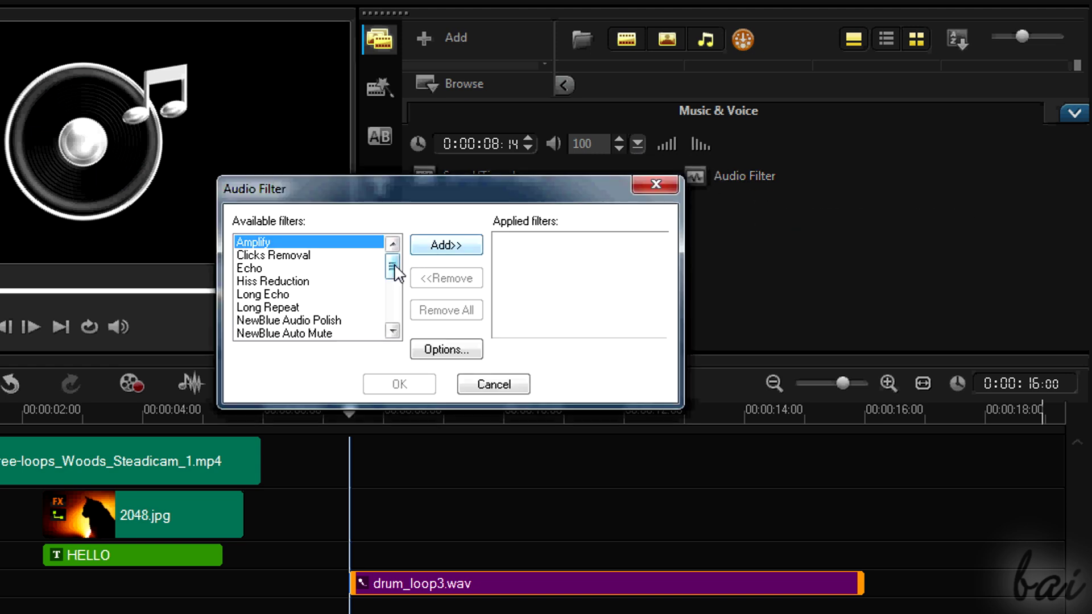
drag(390, 267, 414, 327)
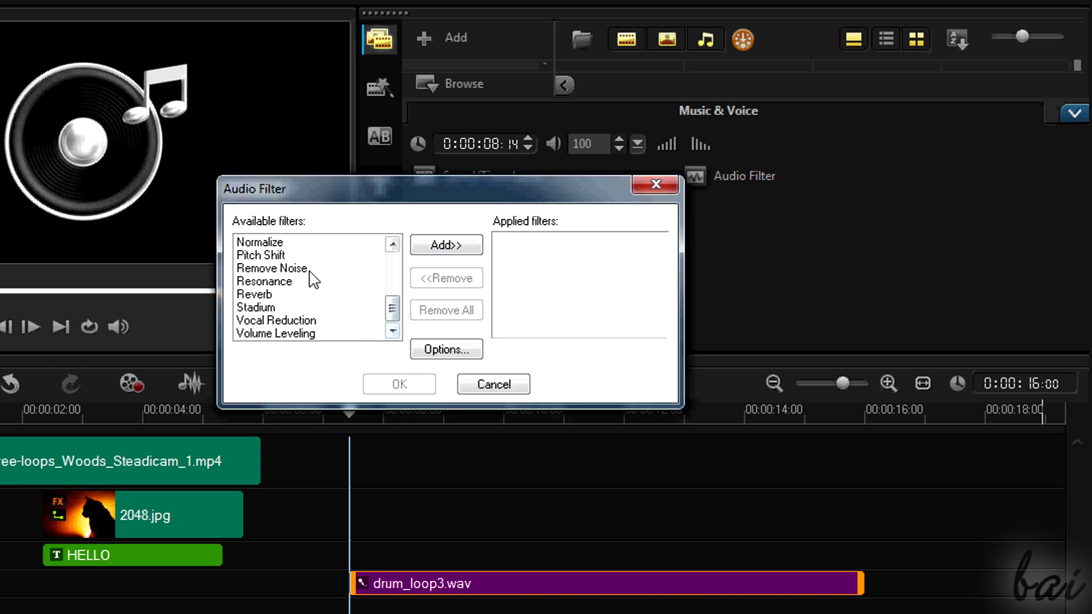
click(674, 185)
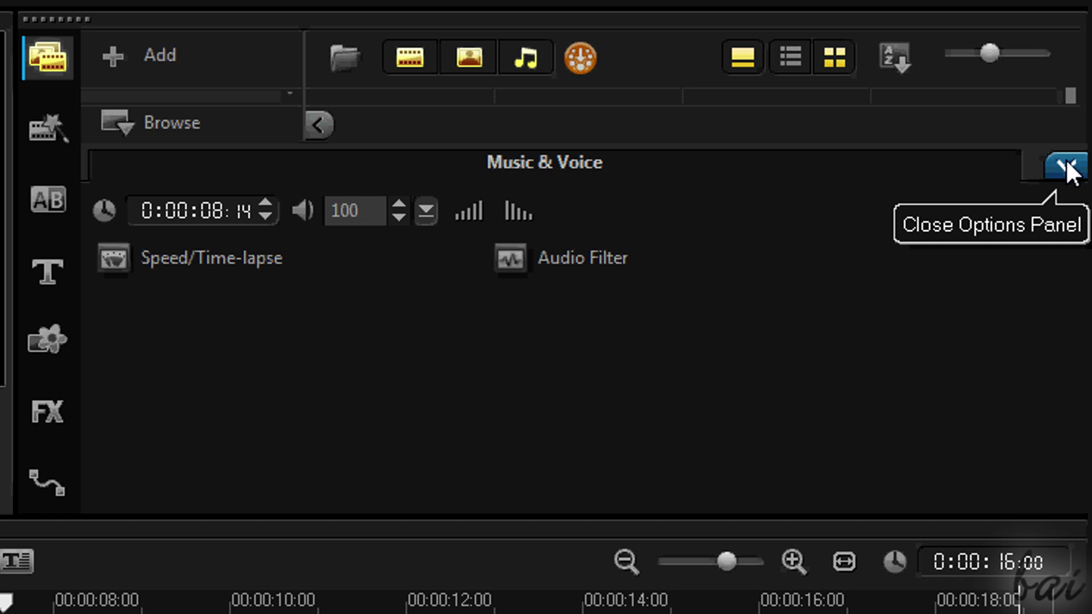
click(1067, 169)
Drop a trial Lorem ipsum title preset onto the title track near 7 seconds and play the project
click(47, 271)
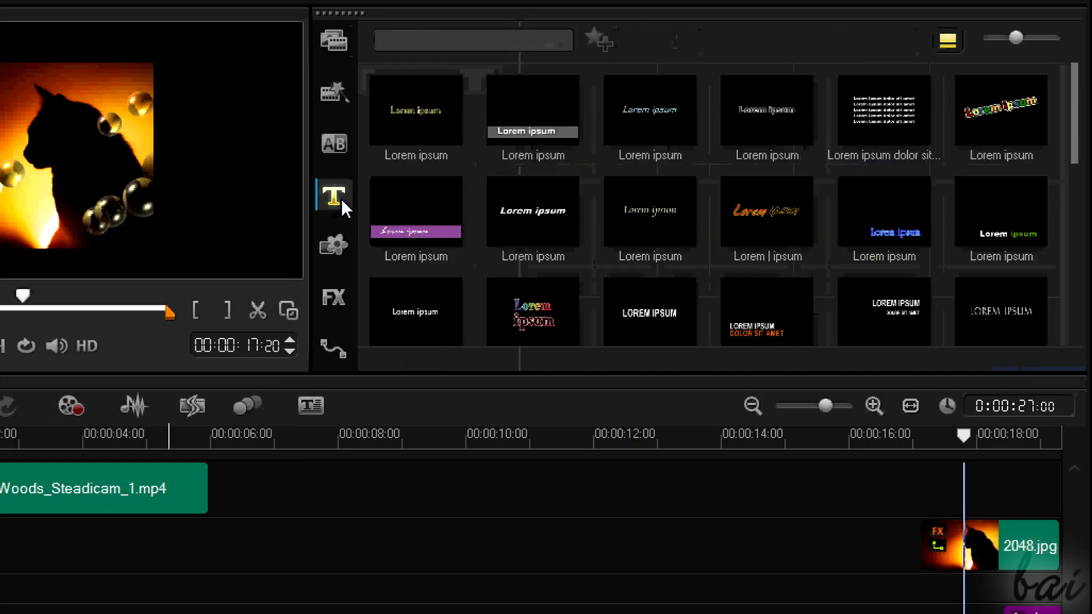
click(300, 480)
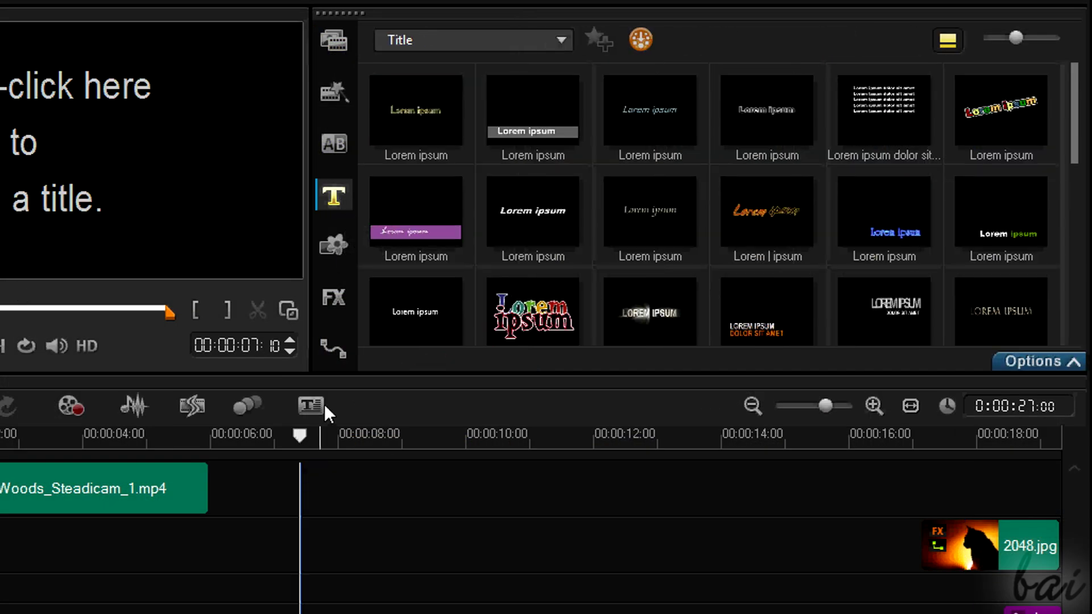
click(791, 228)
drag(791, 223, 347, 552)
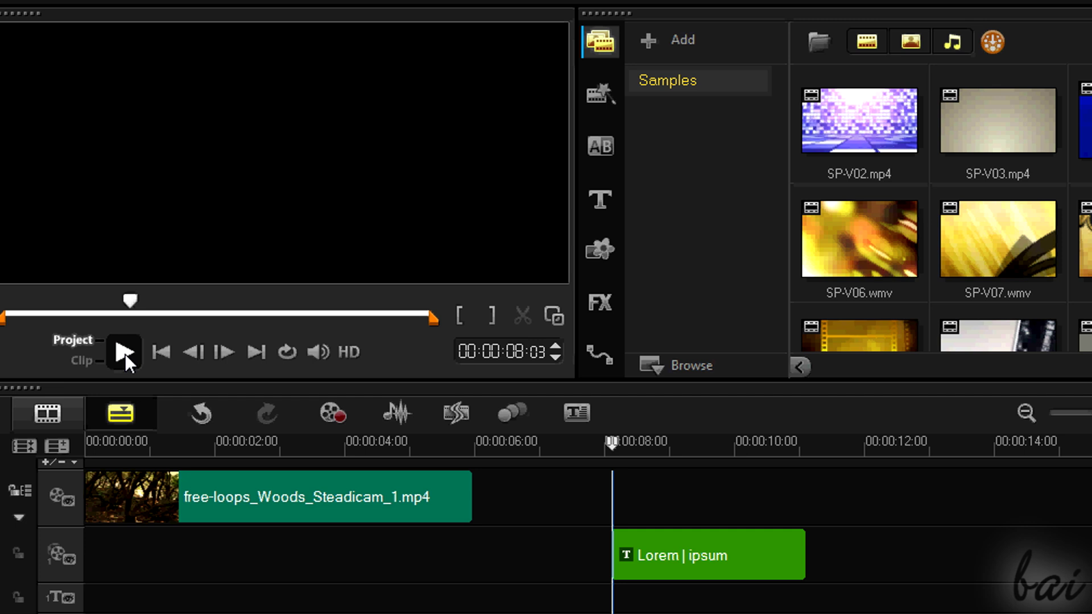
click(125, 353)
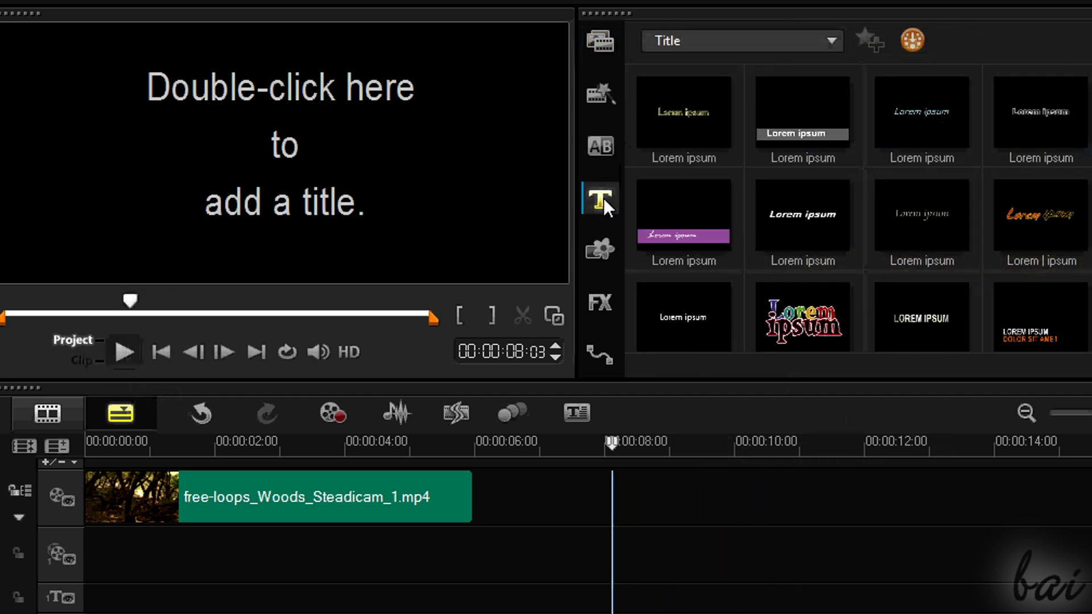
Create a HELLO title in the preview and commit it to the title track
double_click(288, 146)
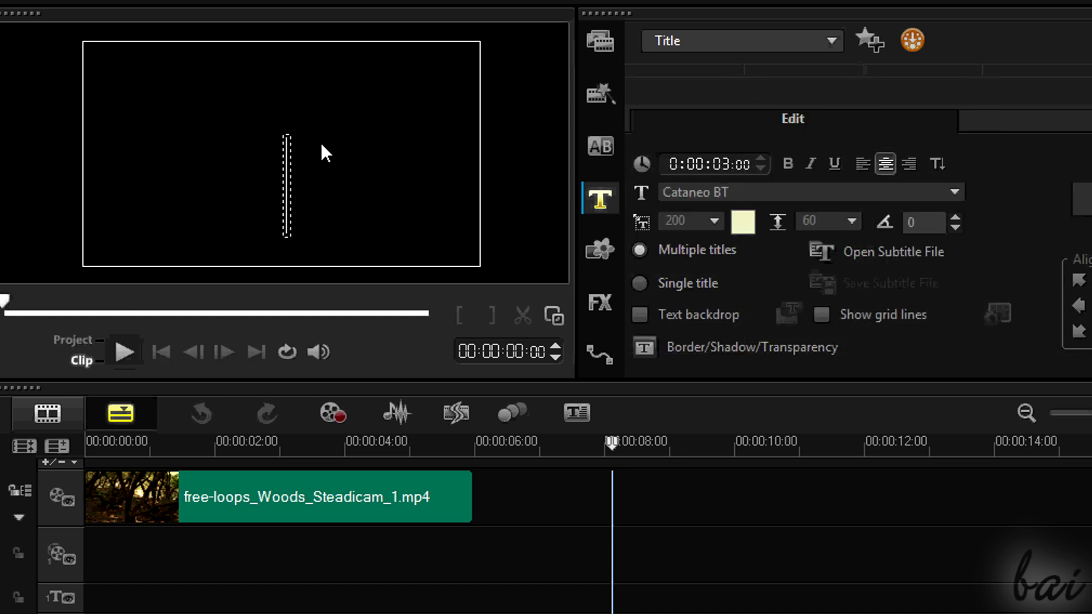
text(HELLO)
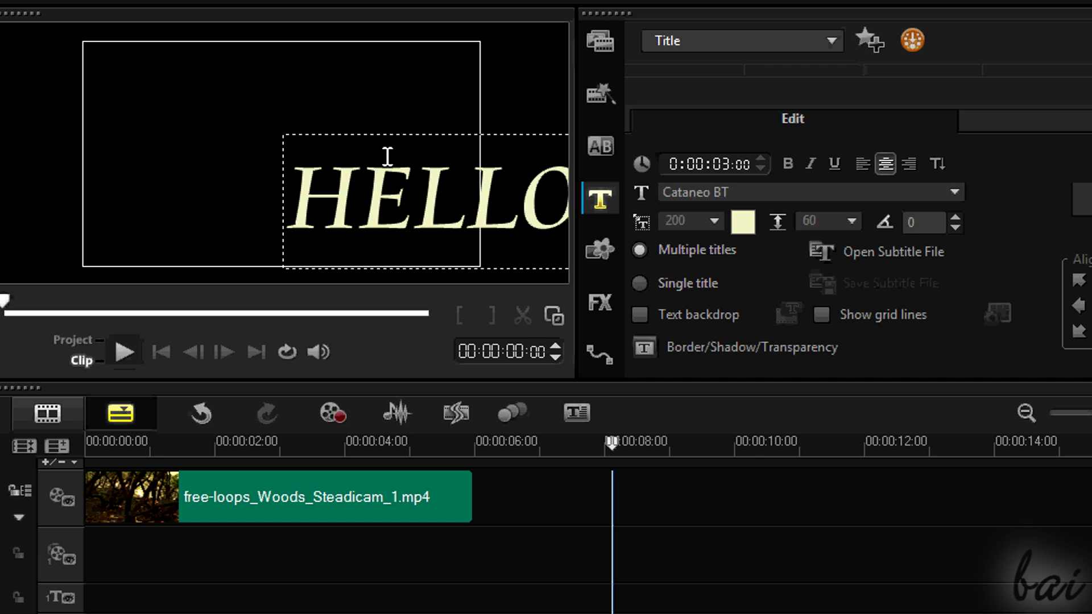
click(274, 147)
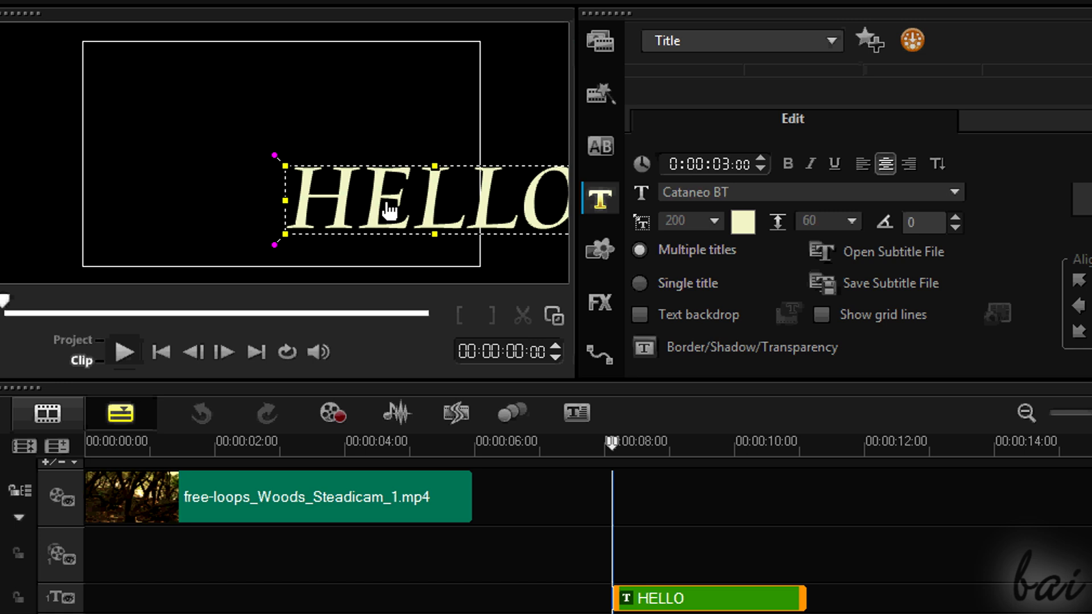
Position the HELLO text in the upper middle of the frame, kept straight
drag(391, 210, 251, 165)
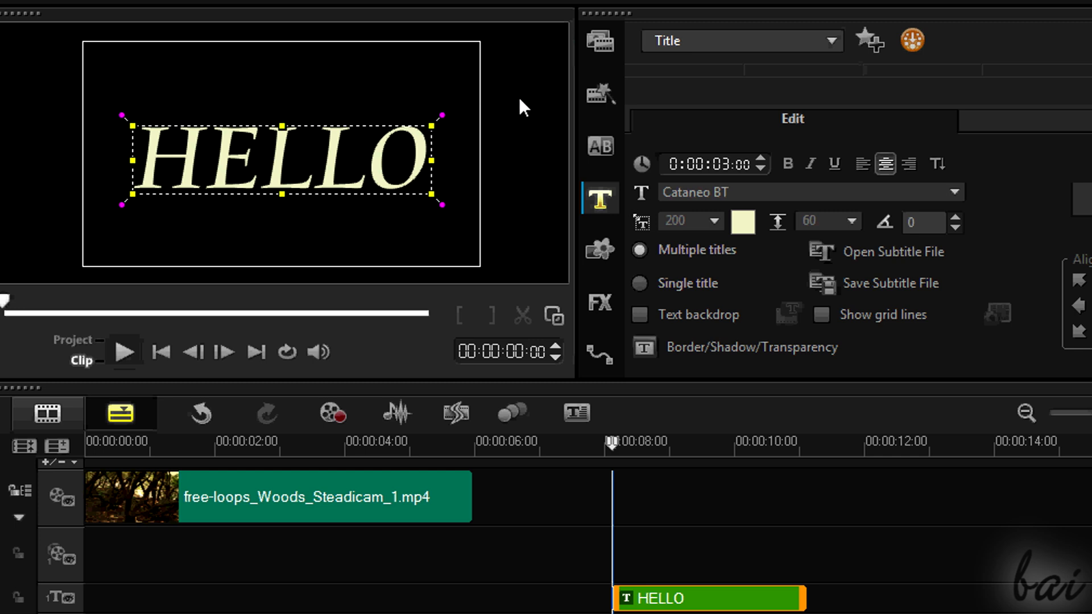
mouse_move(445, 114)
mouse_down()
mouse_move(424, 97)
mouse_move(446, 116)
mouse_up()
drag(327, 152, 351, 131)
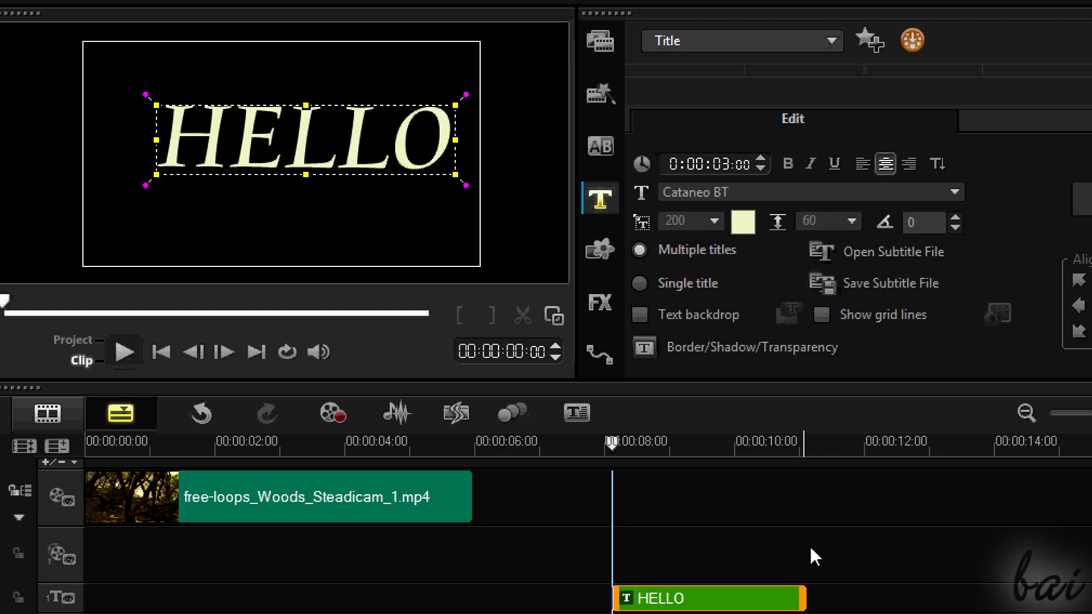
Style HELLO in red Century Gothic with line spacing 100, adjusting its rotation
click(859, 197)
click(768, 267)
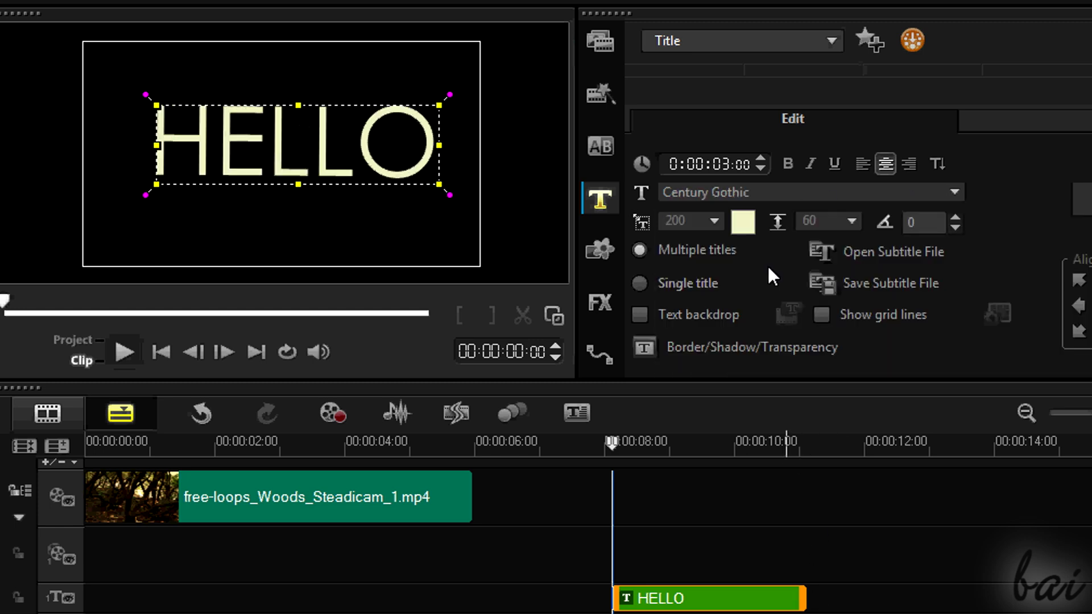
click(743, 221)
click(764, 269)
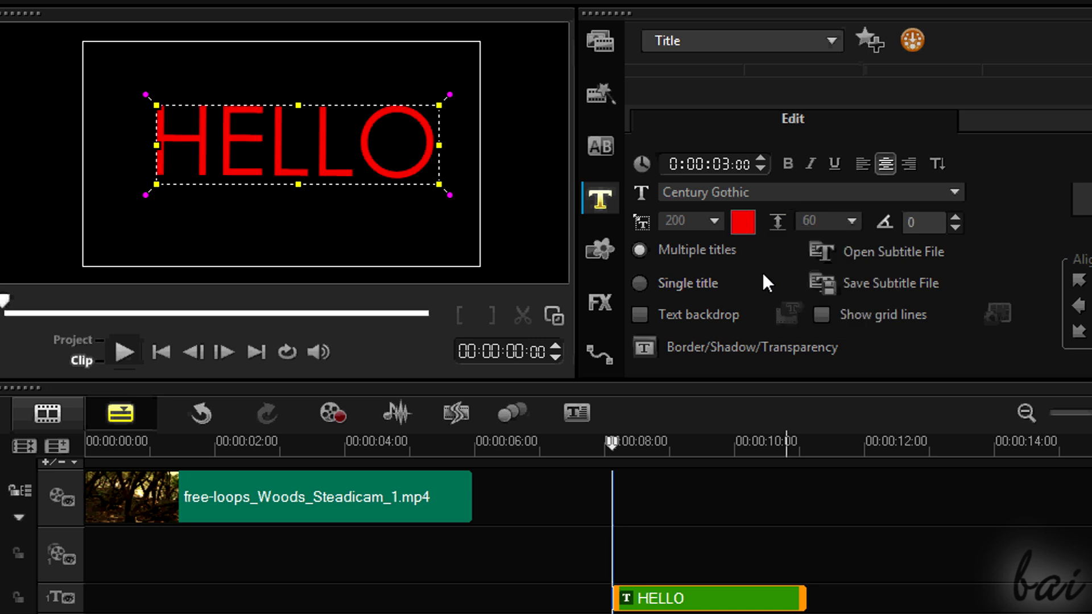
click(851, 221)
click(817, 274)
click(955, 217)
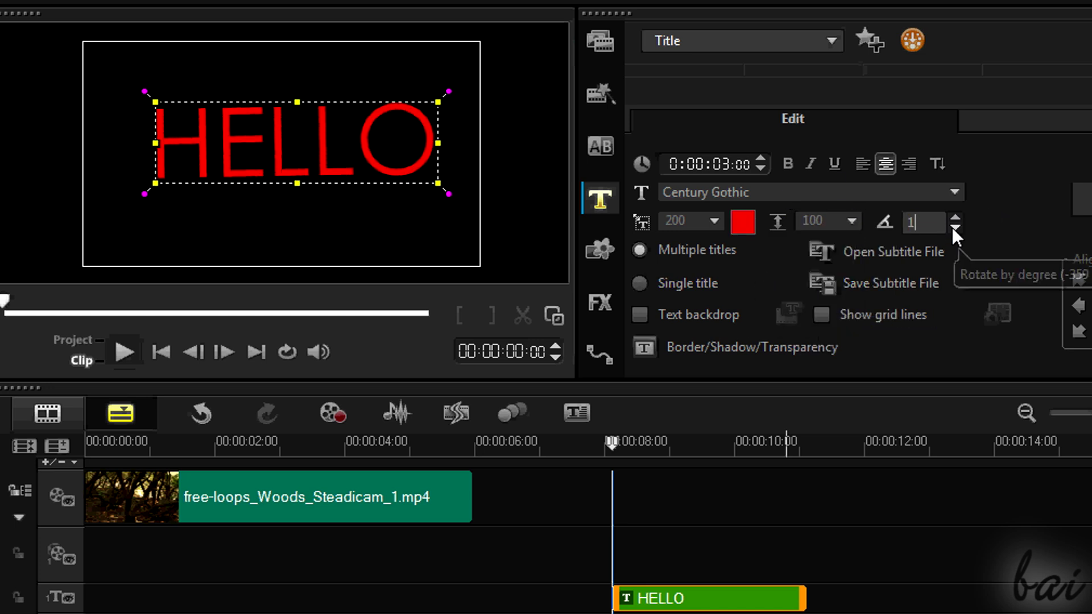
drag(284, 153, 211, 152)
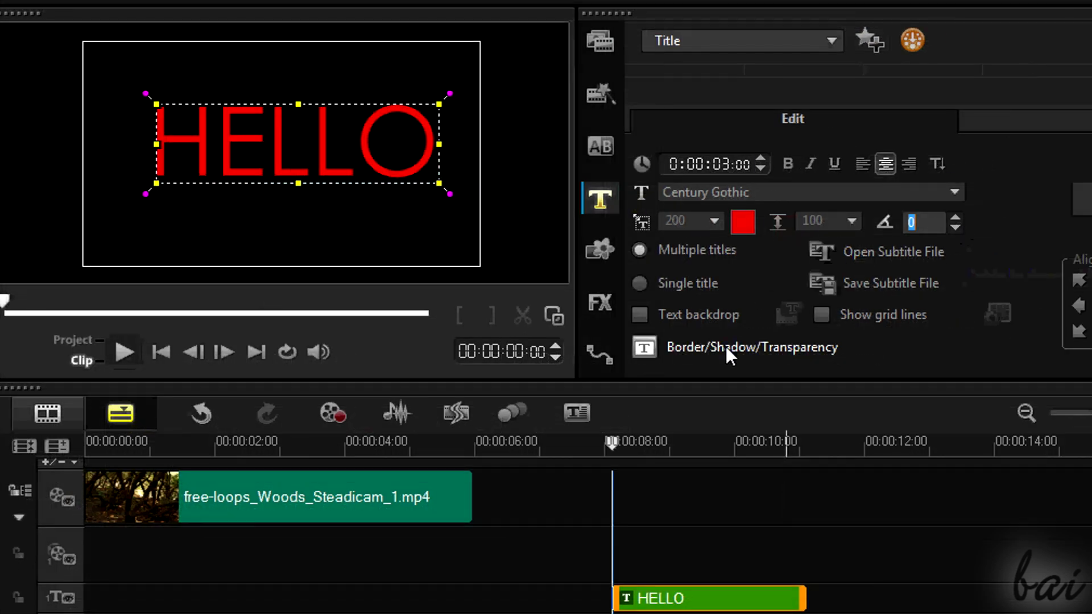
Give the HELLO title a white drop shadow offset 7.5 by 7.5
click(727, 348)
click(721, 414)
click(735, 442)
click(675, 507)
click(809, 568)
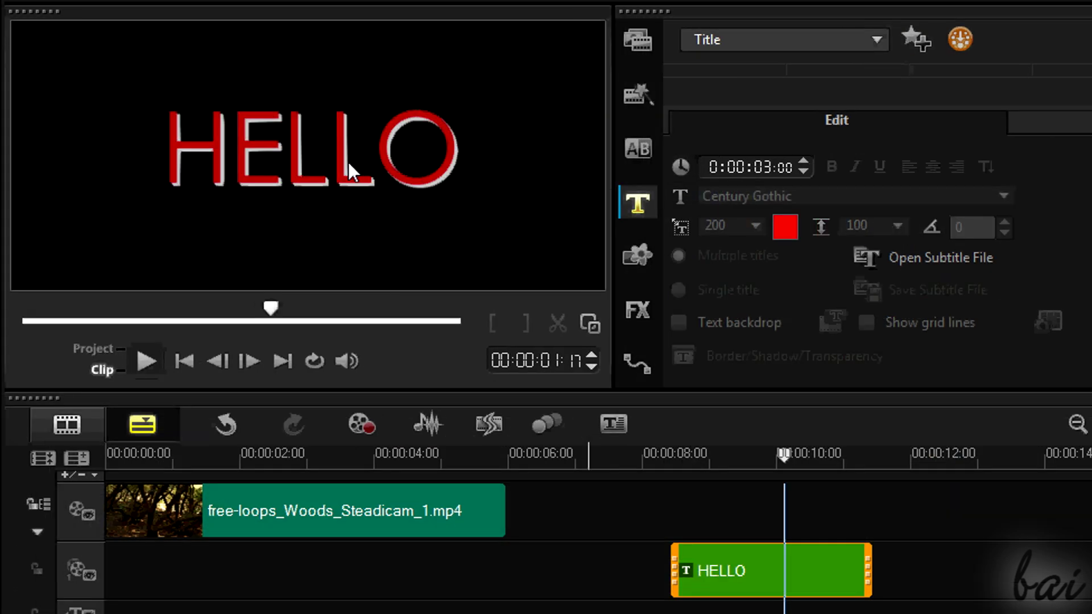
double_click(348, 161)
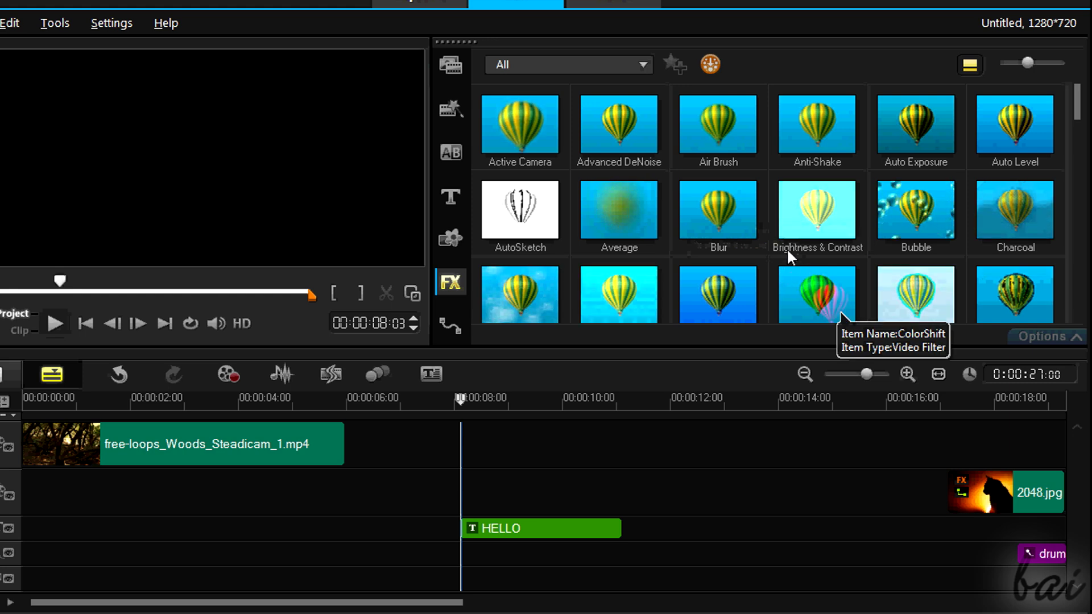
click(728, 209)
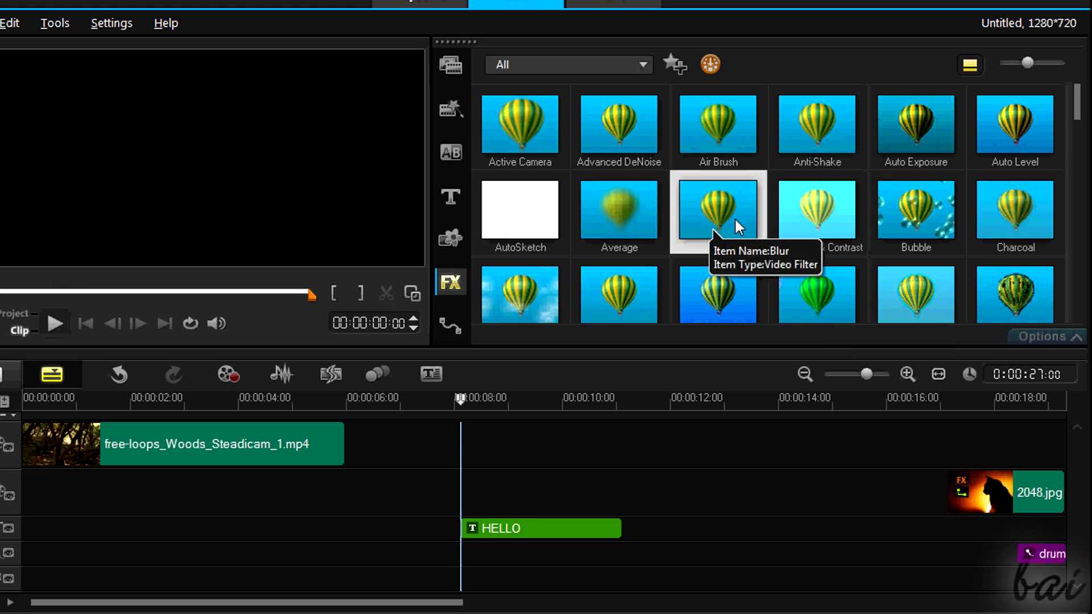
drag(738, 240, 528, 534)
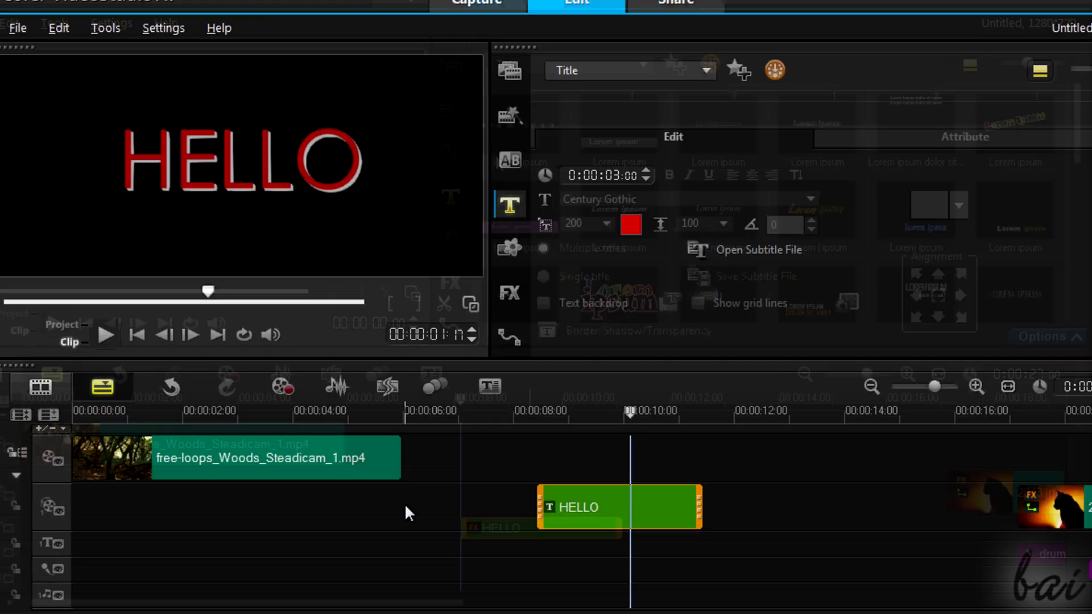
scroll(398, 501, right, 6)
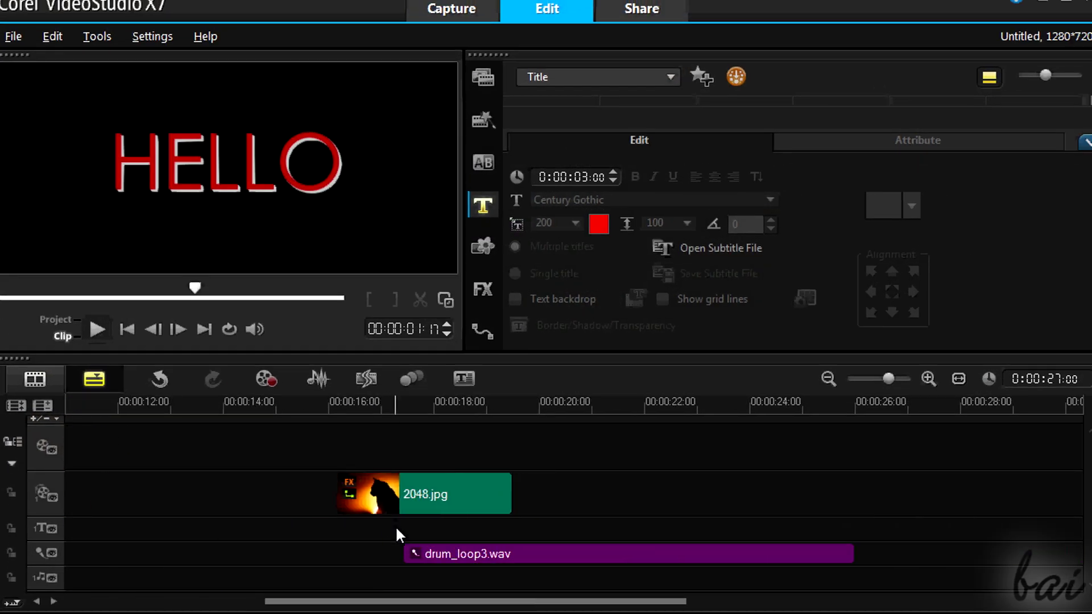
scroll(375, 547, left, 7)
scroll(370, 551, right, 4)
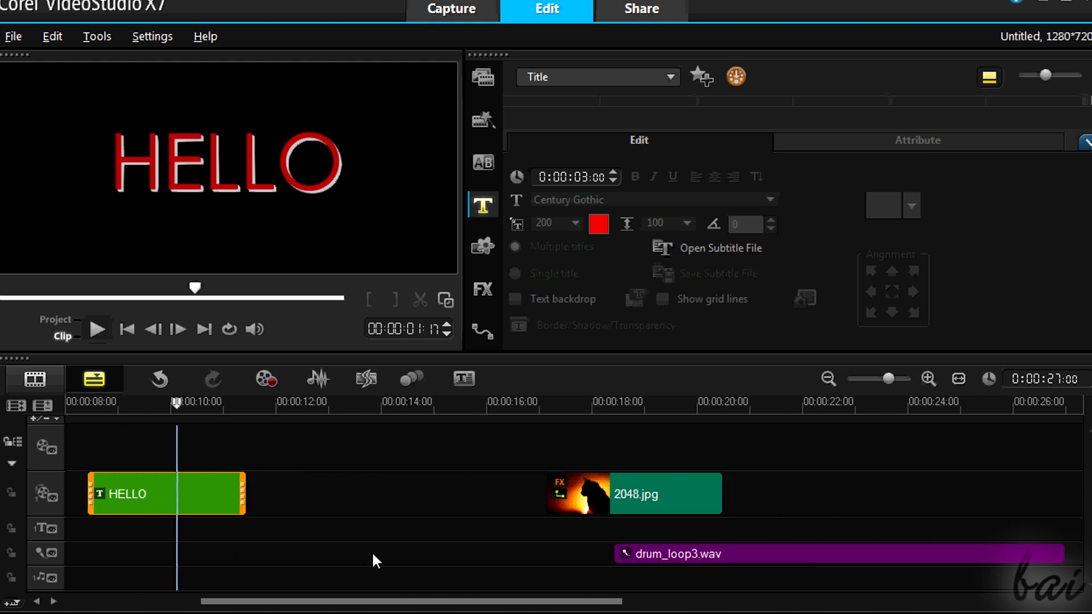
scroll(373, 551, left, 3)
scroll(362, 550, right, 3)
scroll(363, 550, left, 3)
scroll(316, 527, down, 3)
scroll(326, 536, up, 5)
scroll(325, 537, down, 3)
scroll(324, 530, down, 1)
scroll(325, 530, up, 3)
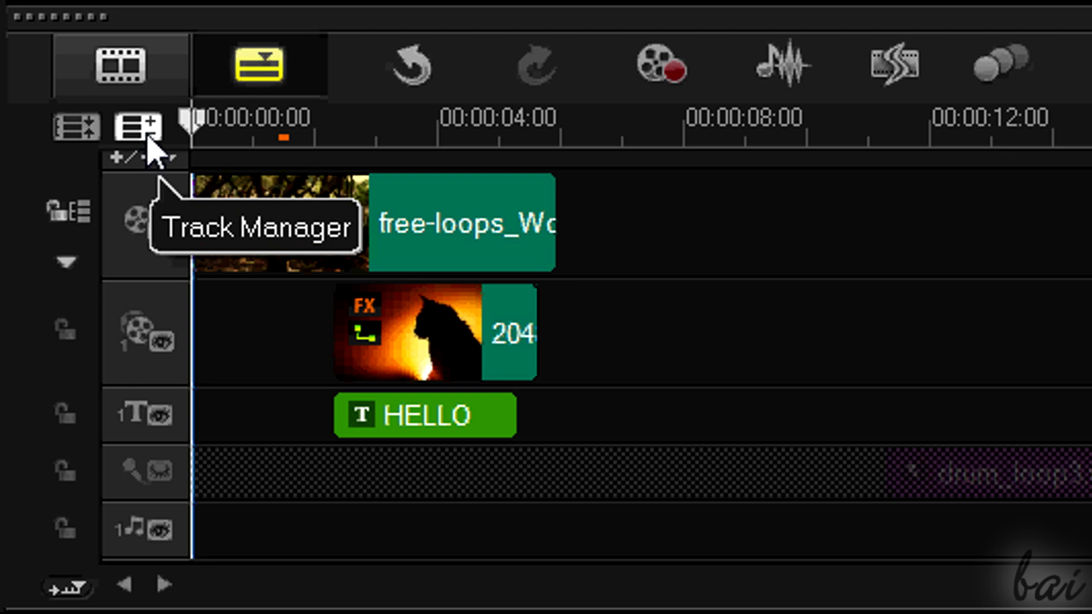
Set Track Manager to show 2 title tracks and confirm
click(149, 141)
click(882, 184)
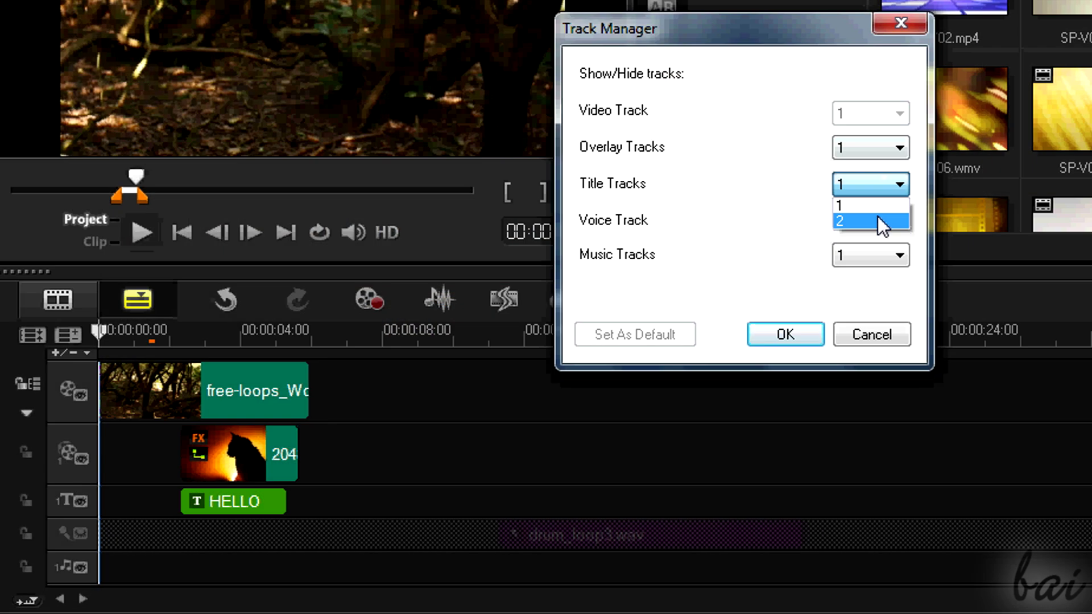
click(878, 219)
click(803, 343)
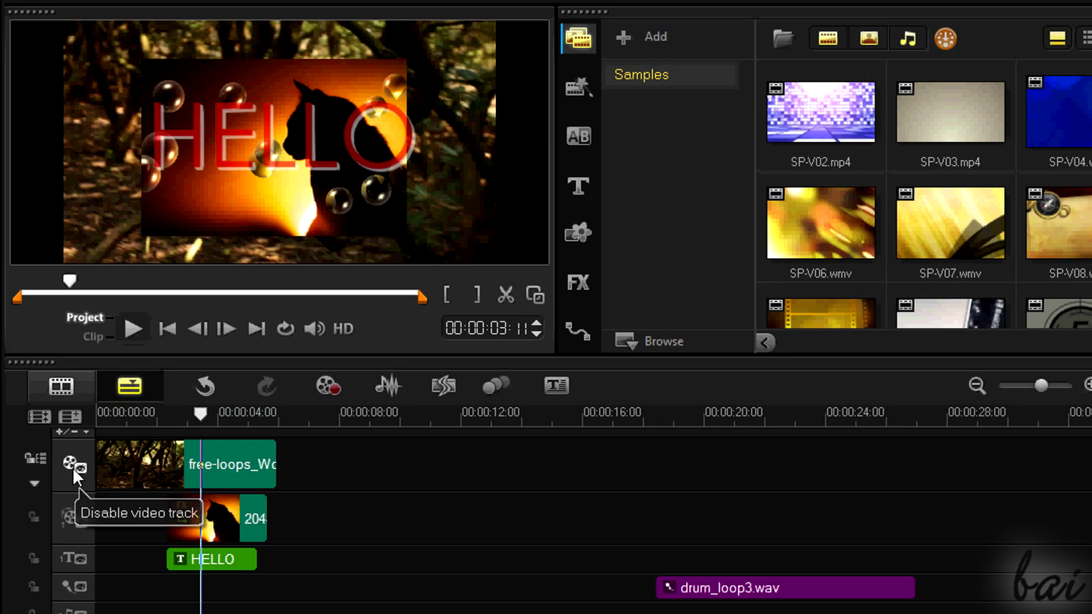
click(73, 467)
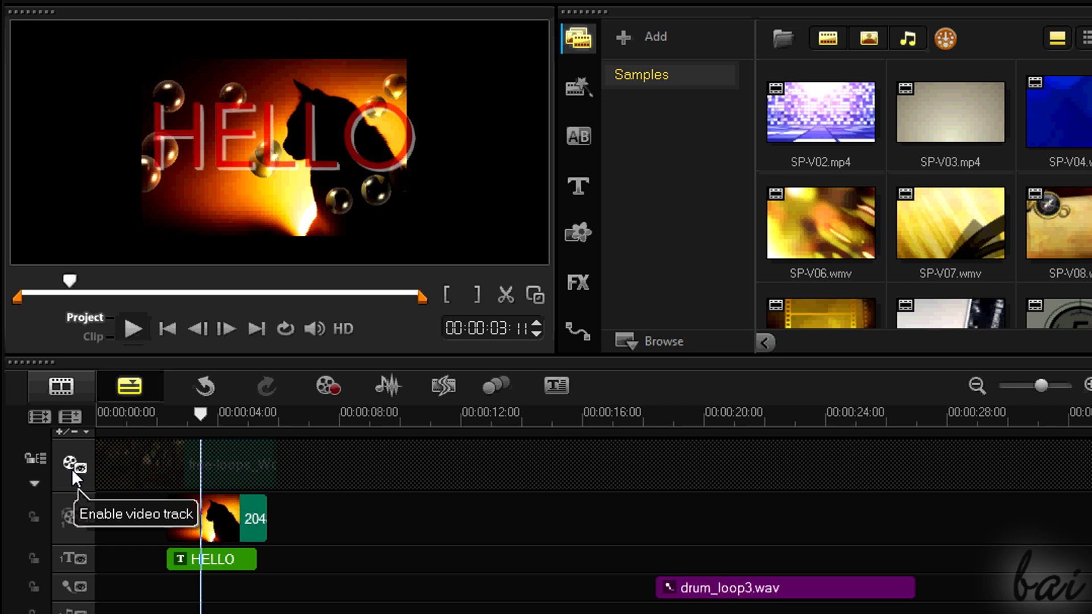
click(71, 469)
click(78, 516)
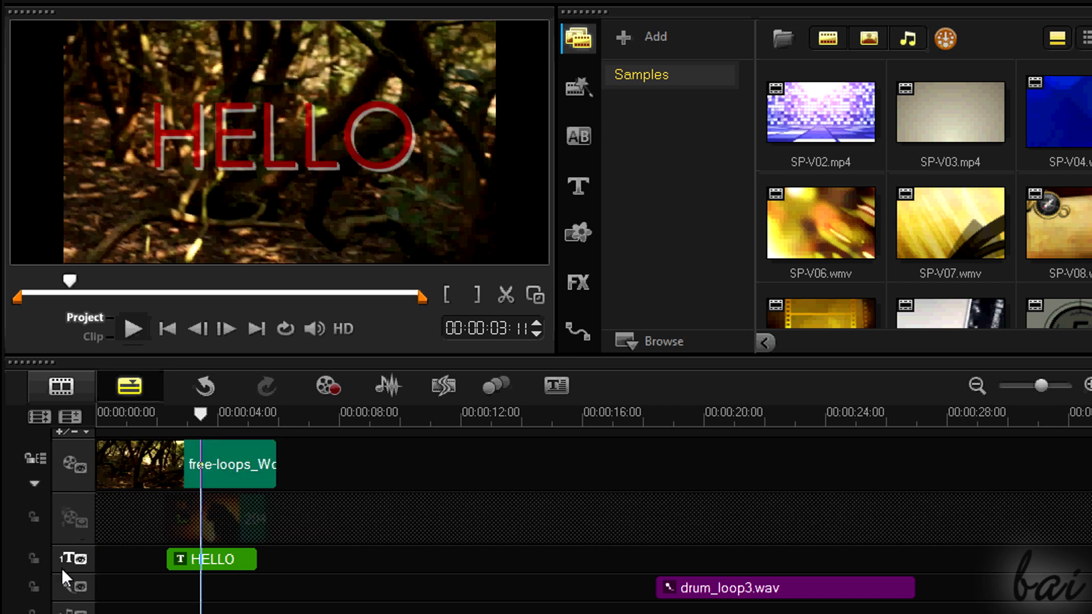
click(66, 522)
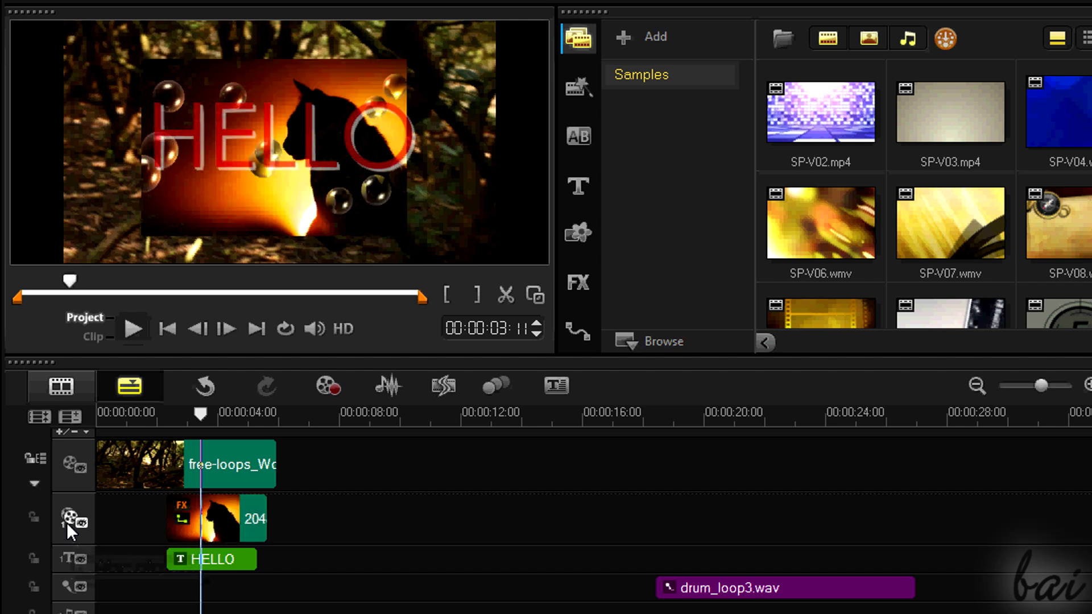
click(72, 567)
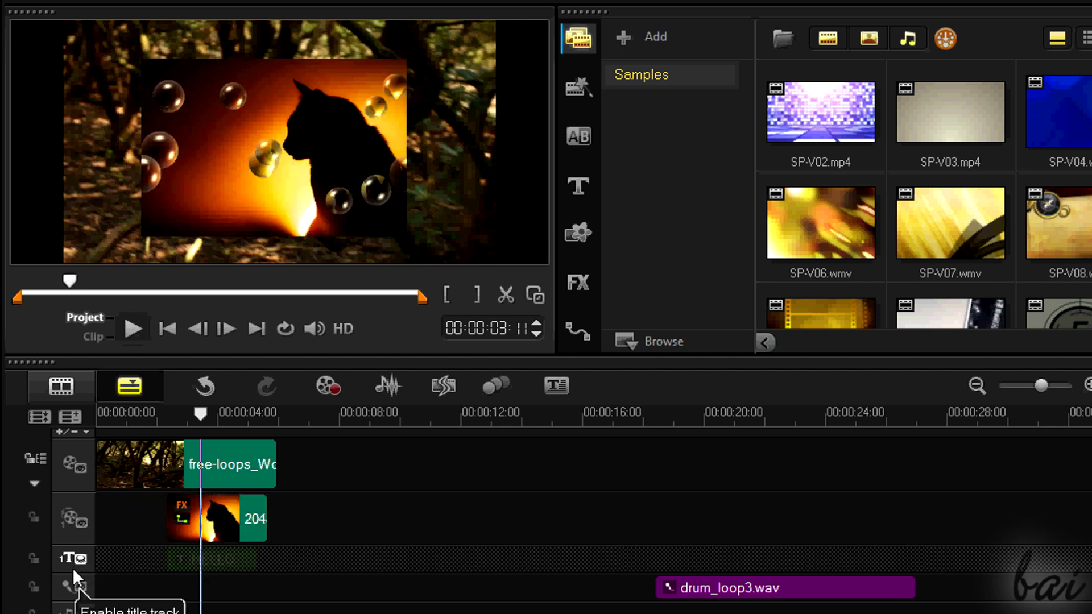
click(76, 555)
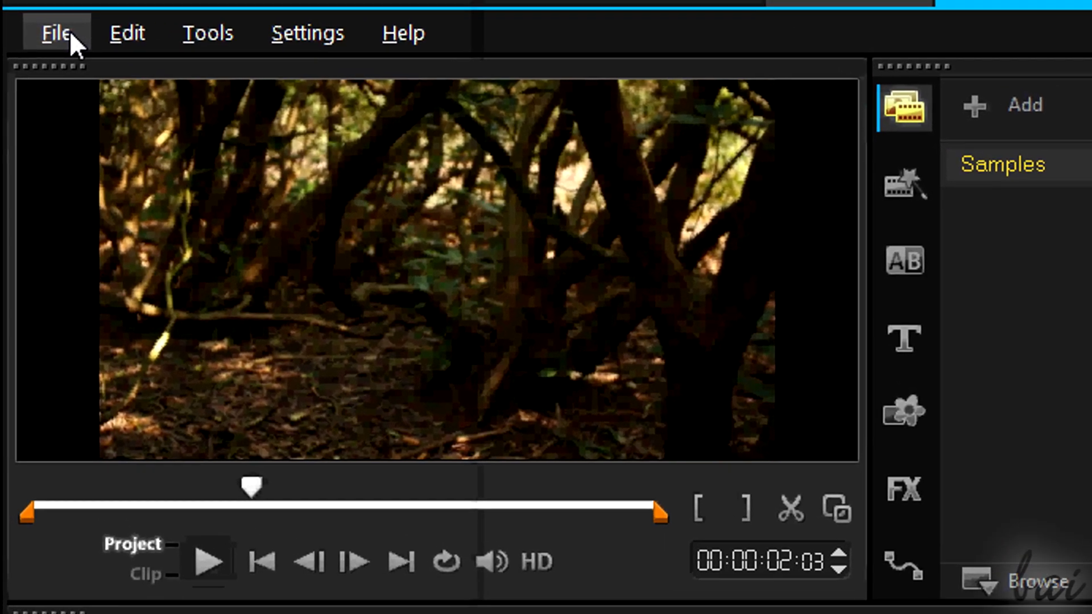
Save the project with Save As as Project.VSP on the Desktop
click(57, 11)
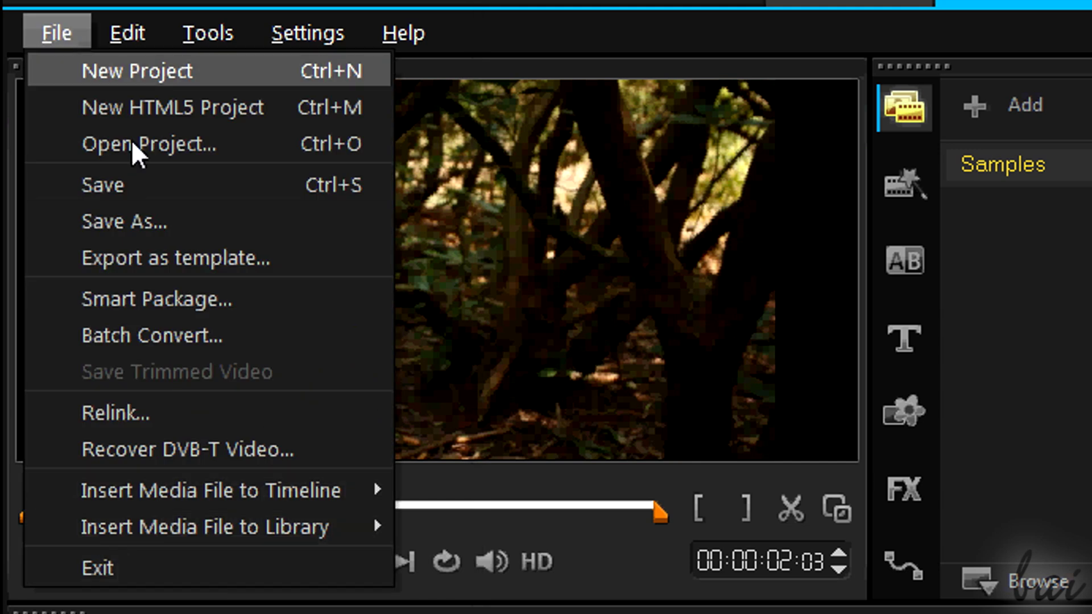
click(205, 225)
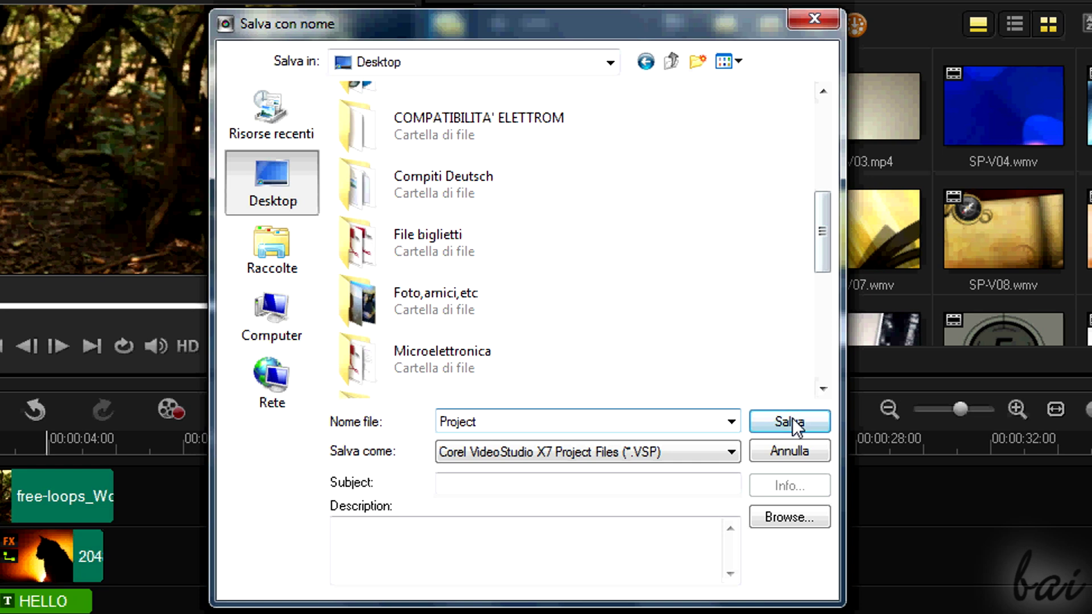
click(792, 421)
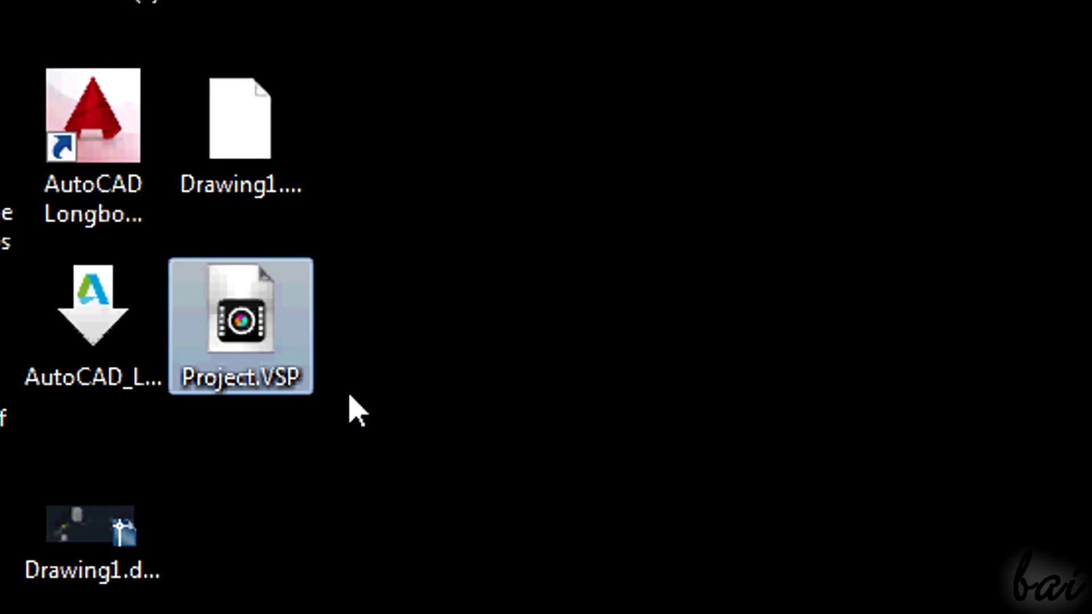
click(326, 422)
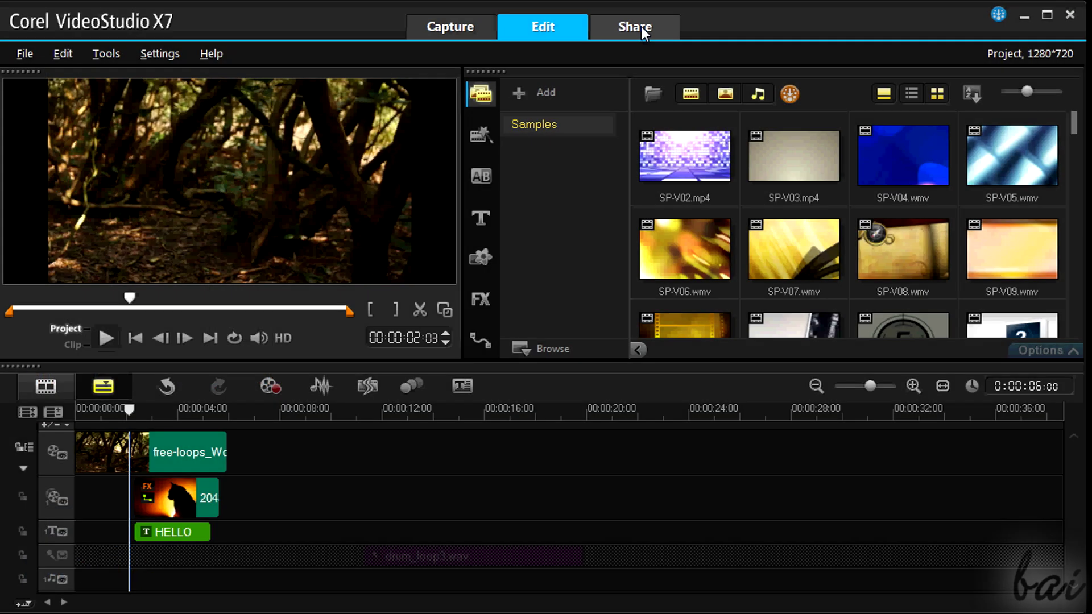
Open Share with MPEG-4 and trim the preview range to 00:00:00:20–00:00:01:15
click(640, 26)
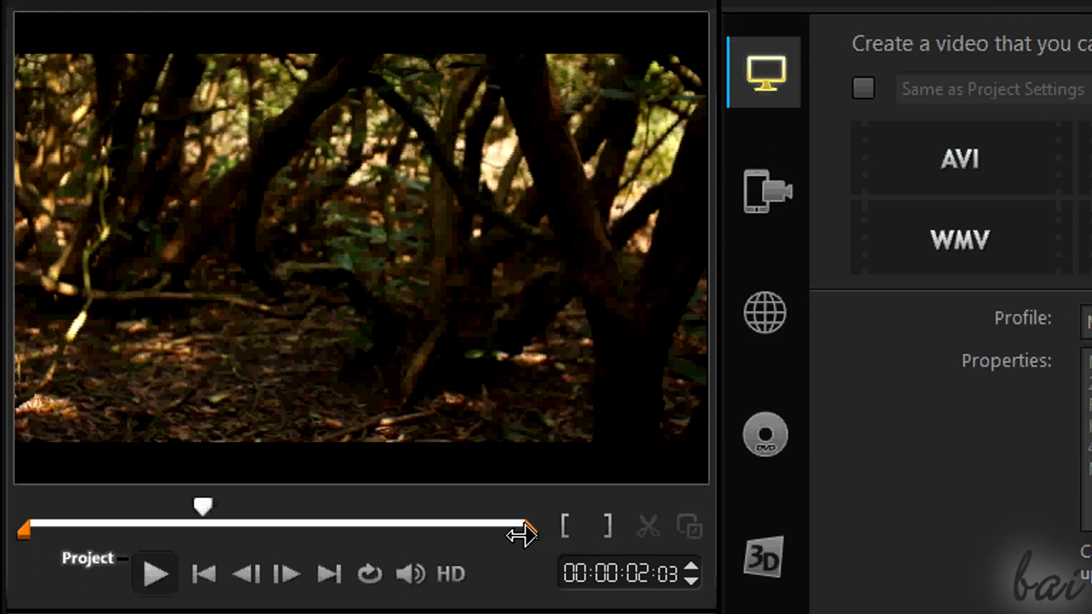
drag(311, 388, 190, 393)
mouse_move(326, 537)
mouse_down()
mouse_move(190, 526)
mouse_move(156, 535)
mouse_up()
drag(28, 533, 91, 533)
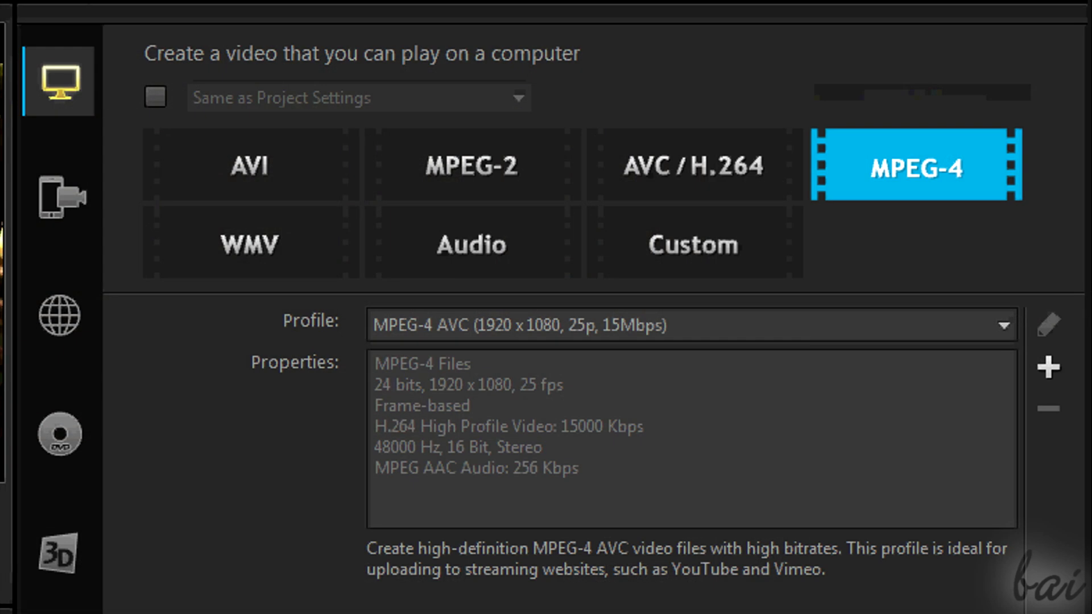
click(72, 206)
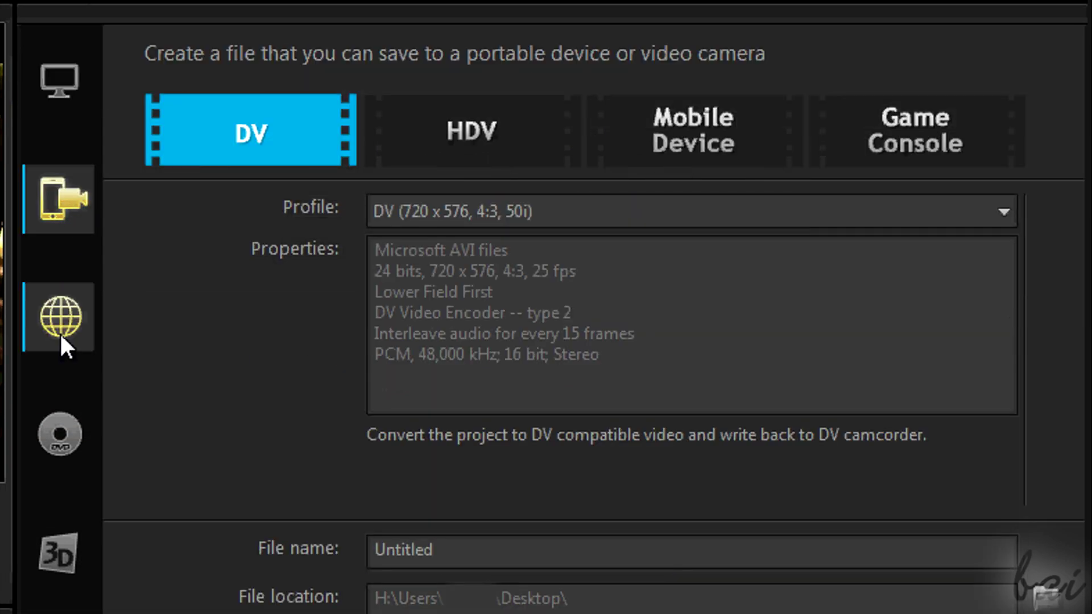
click(59, 332)
click(60, 435)
click(60, 81)
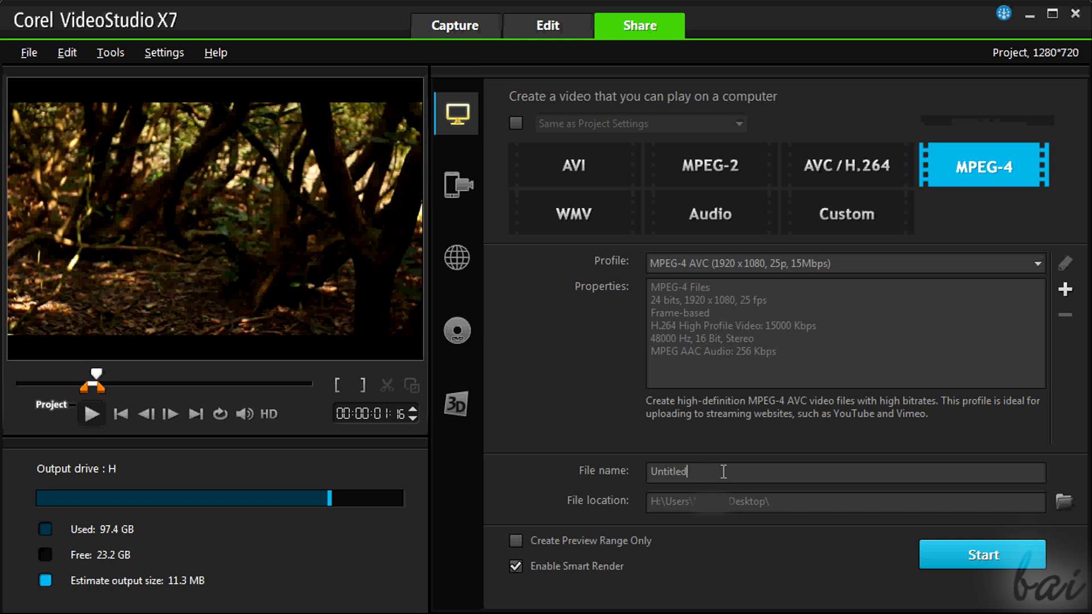
Leave the output file name as Untitled and return to the Edit workspace without exporting
double_click(642, 470)
click(1034, 502)
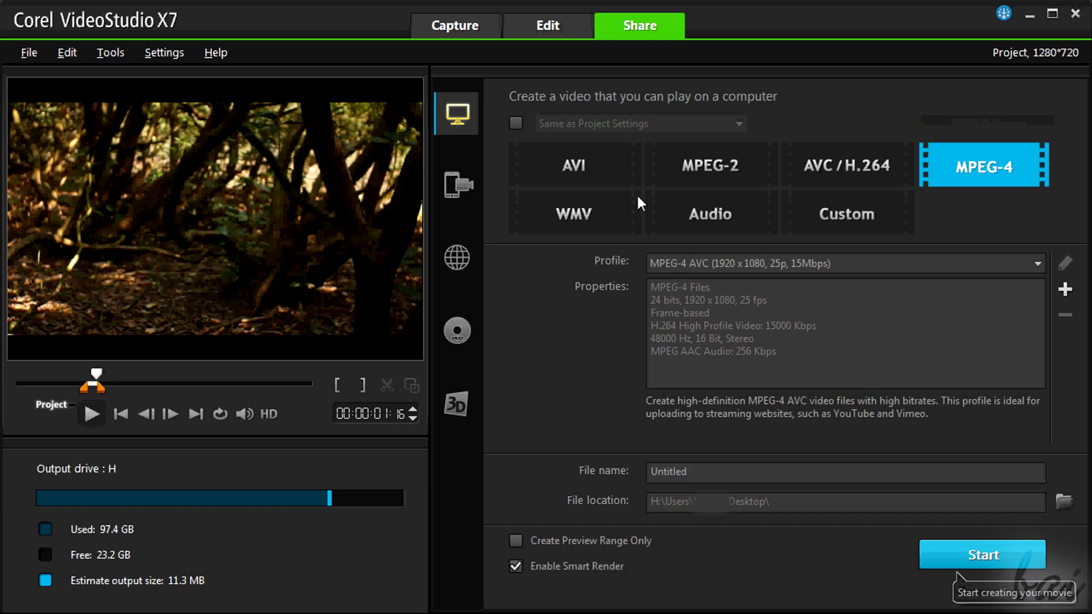
click(552, 22)
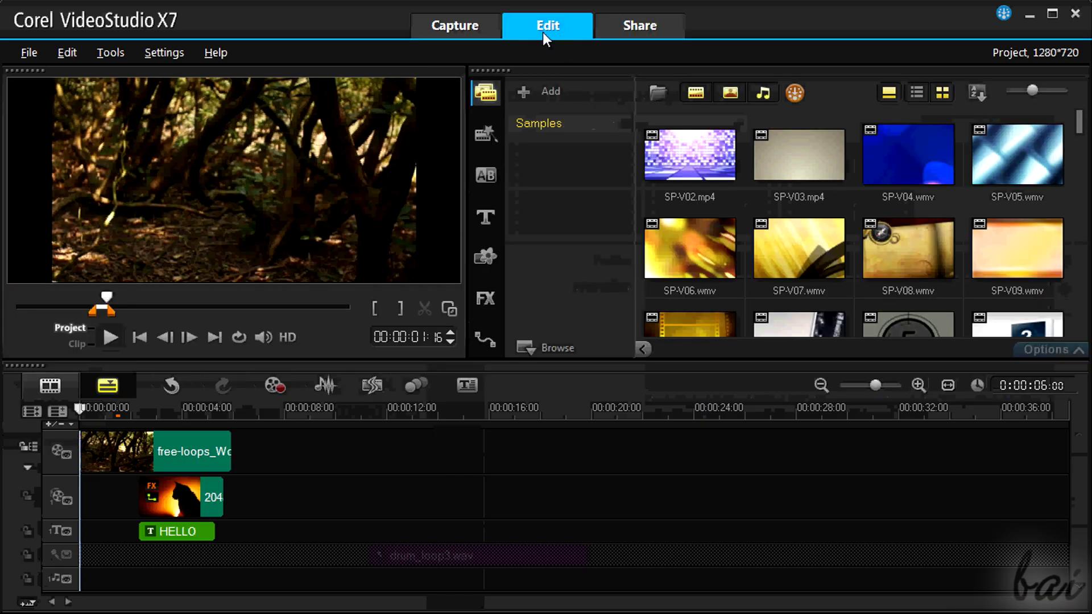